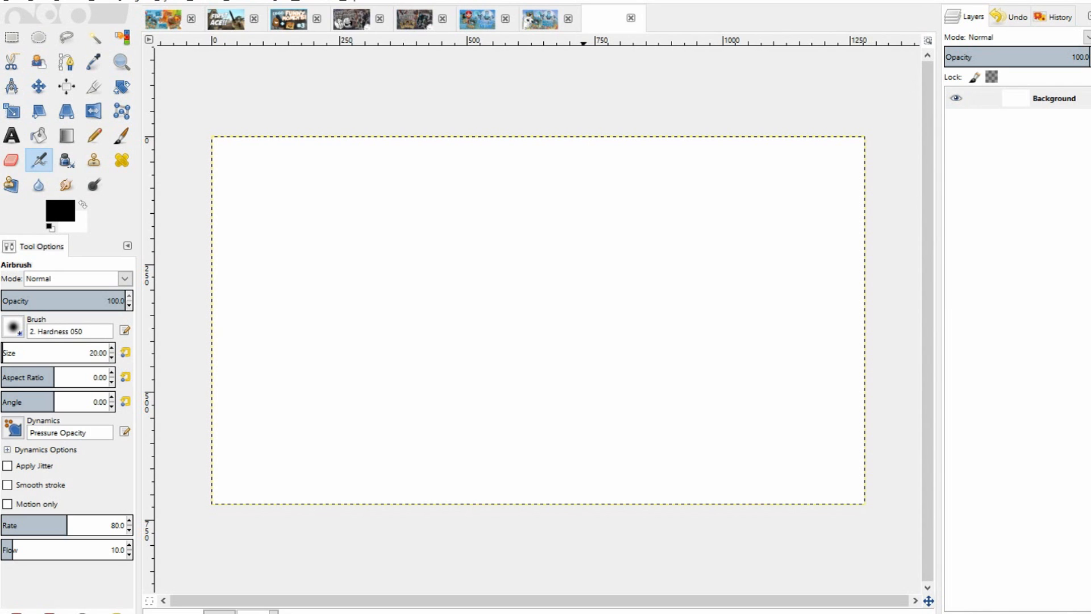
Create a new landscape image 1280 pixels wide and 720 pixels high.
key("alt+f")
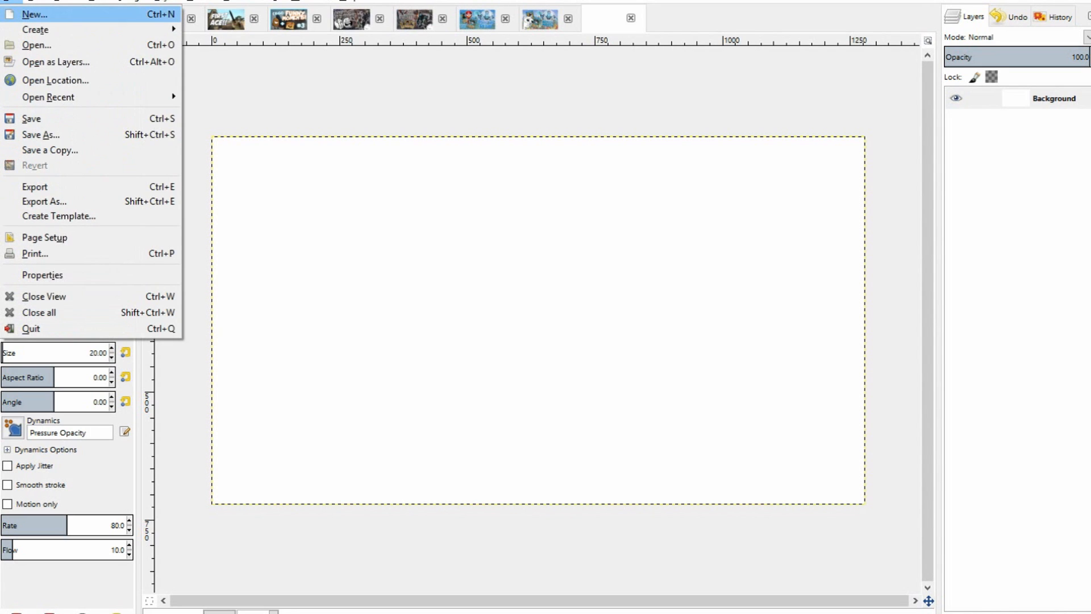
key("Return")
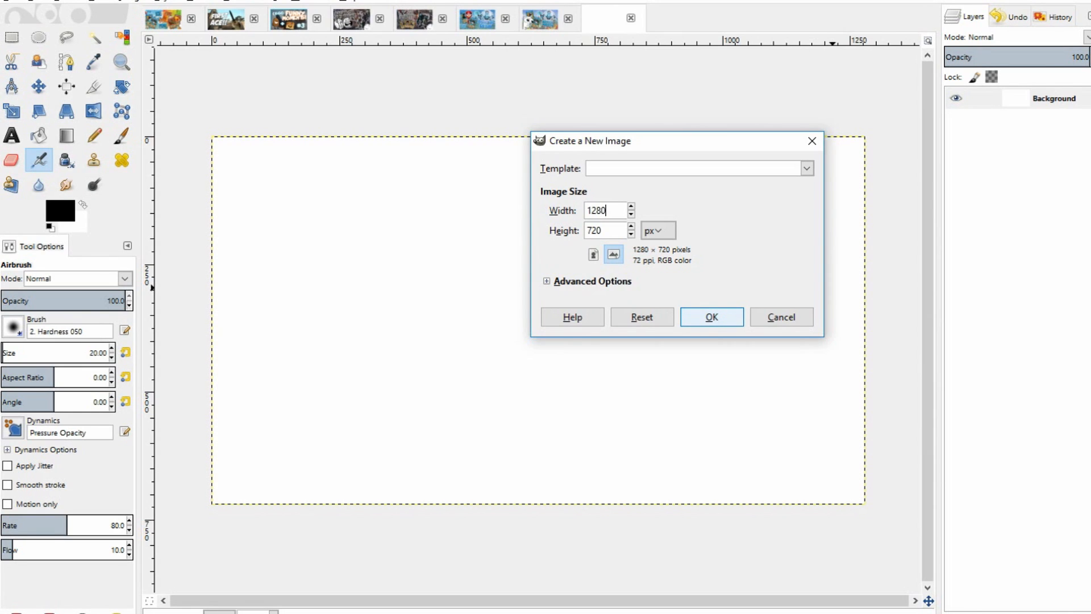
left_click(712, 316)
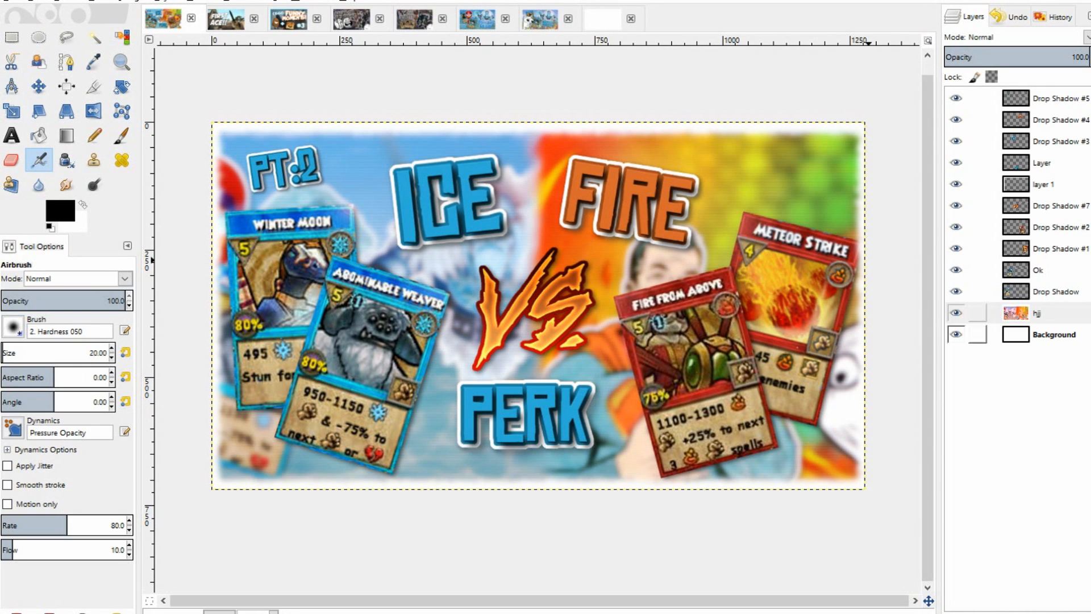
Examine the layers of the Ice vs Fire Perk thumbnail one by one, from hjj up to Layer.
left_click(1046, 312)
left_click(1045, 291)
left_click(1046, 270)
left_click(1045, 248)
left_click(1045, 227)
left_click(1046, 248)
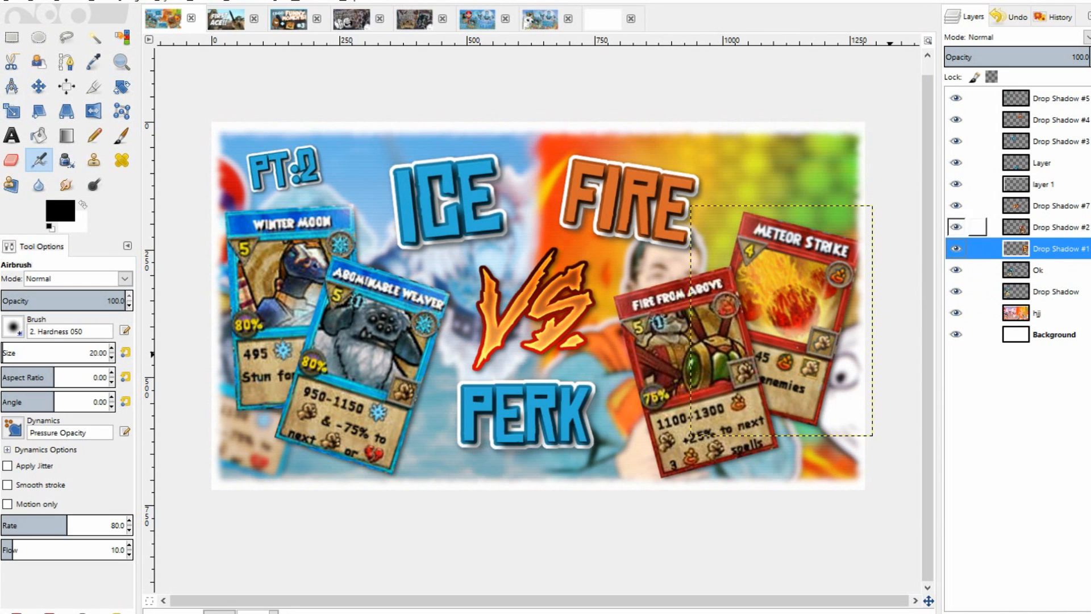
left_click(1045, 227)
left_click(1045, 205)
left_click(1045, 184)
left_click(1045, 163)
Raise layer 1 to the top of the Ice vs Fire thumbnail's layer stack.
left_click(1045, 184)
left_click(998, 612)
left_click(998, 612)
left_click(998, 612)
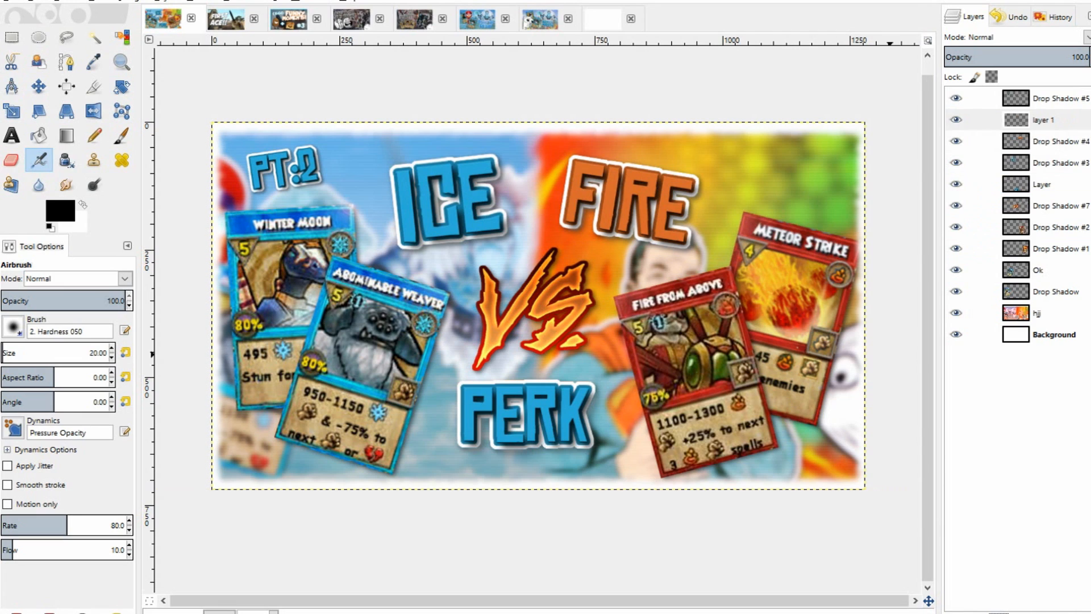
left_click(998, 612)
Examine which part of the Ice vs Fire thumbnail each layer covers, including Background, Ok and the drop shadows.
left_click(1046, 334)
left_click(1046, 312)
left_click(1045, 291)
left_click(1046, 269)
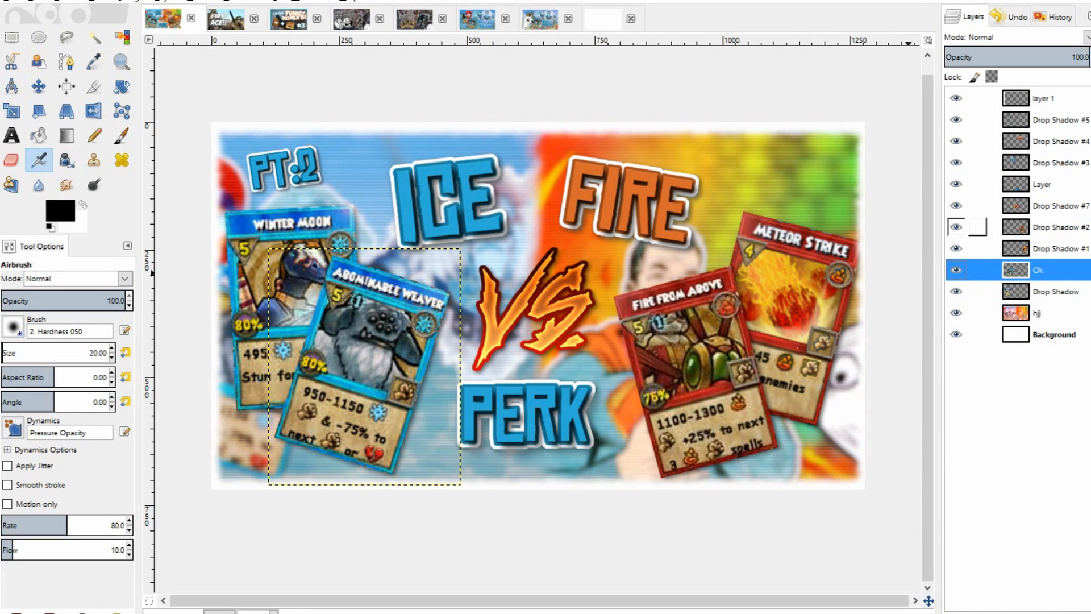
left_click(1045, 227)
left_click(1045, 248)
left_click(1045, 227)
left_click(1045, 184)
left_click(1046, 141)
left_click(1045, 99)
left_click(1046, 120)
left_click(1045, 99)
left_click(1045, 120)
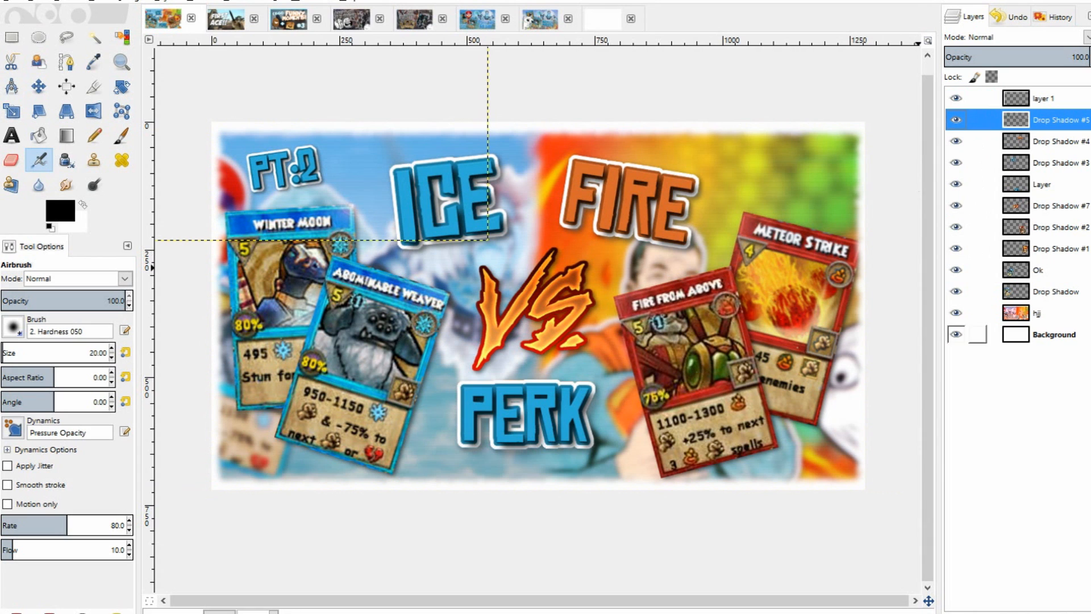
left_click(1046, 334)
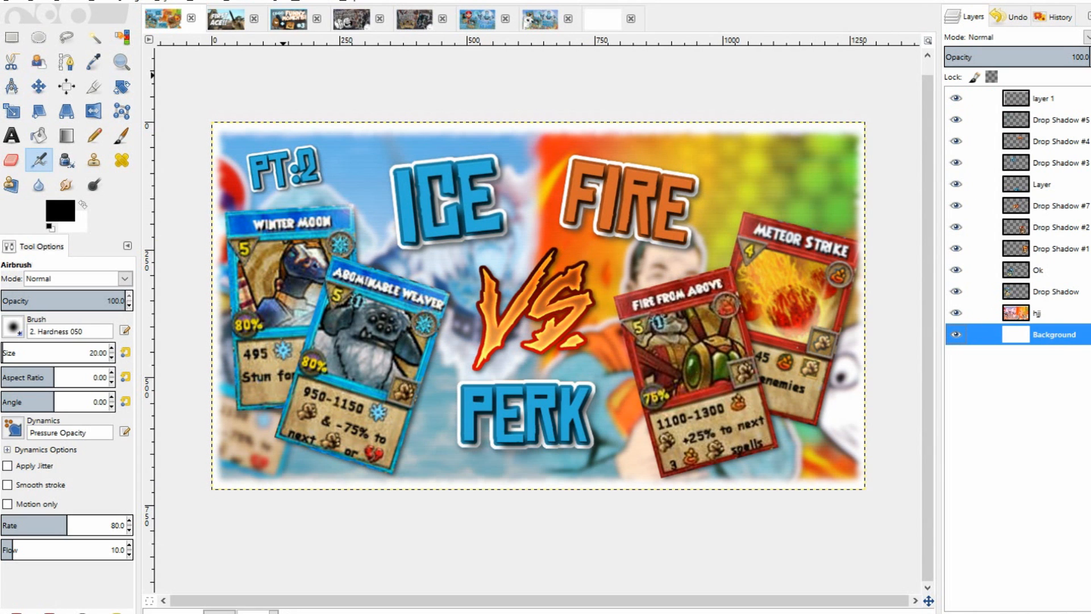
Compare the Balls on Strings thumbnail with the It's on Point thumbnail that shares its skull background.
left_click(351, 18)
left_click(414, 19)
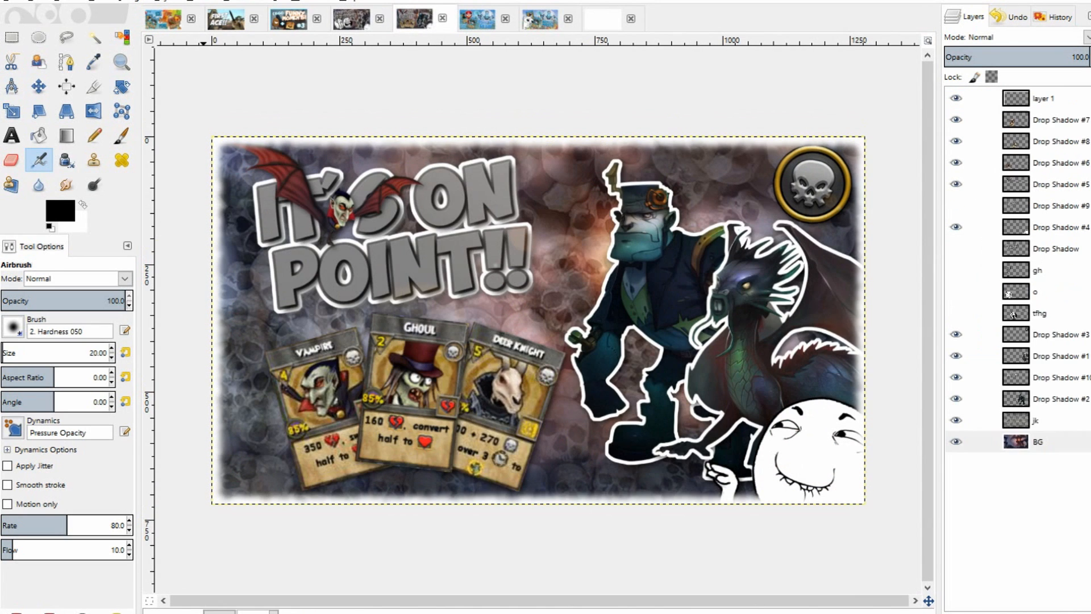
left_click(351, 19)
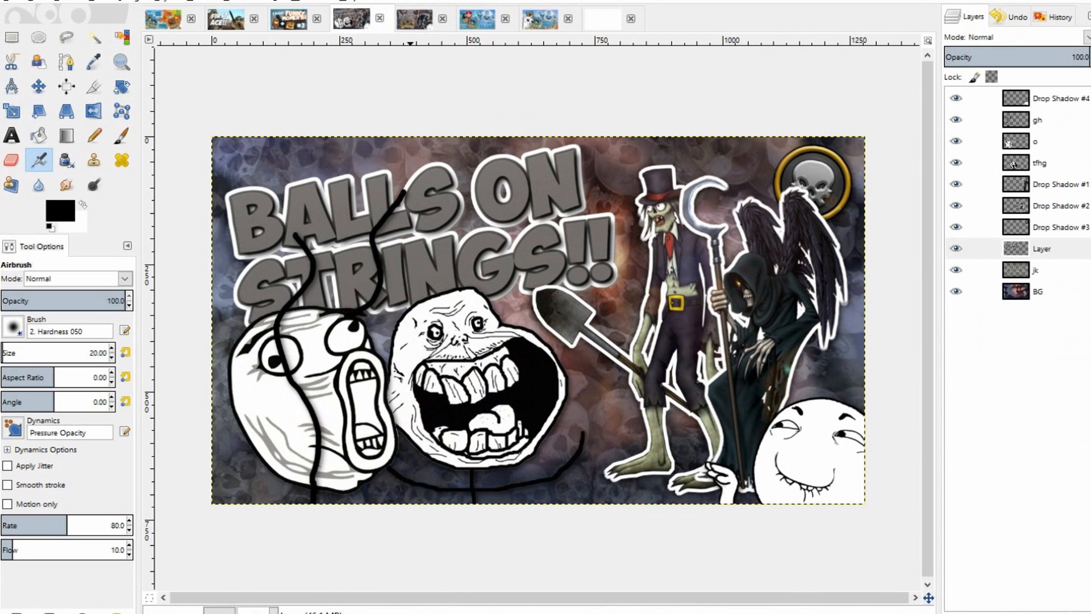
left_click(415, 19)
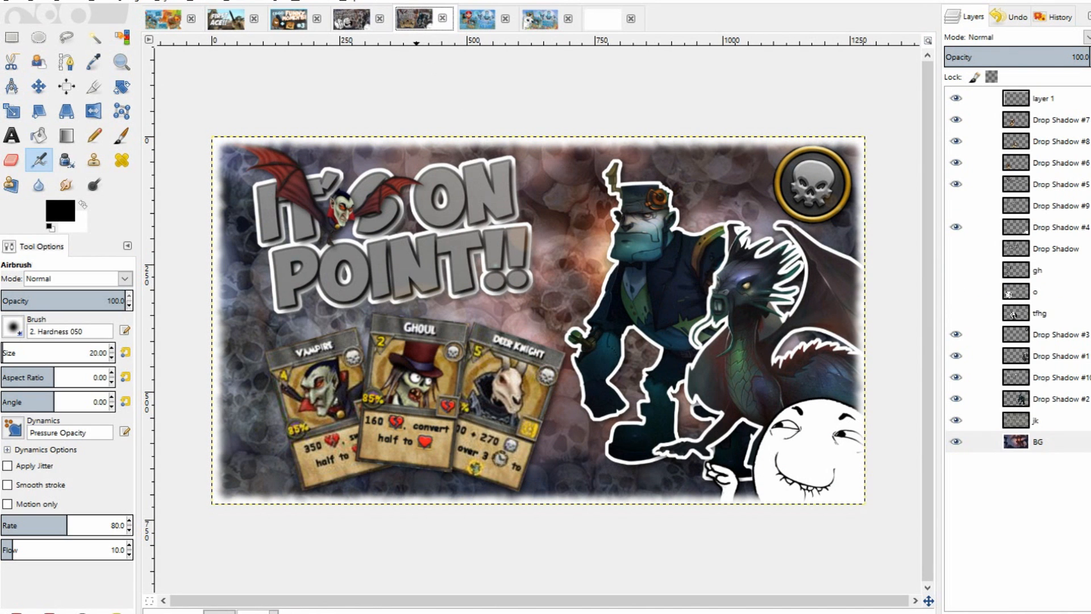
left_click(351, 19)
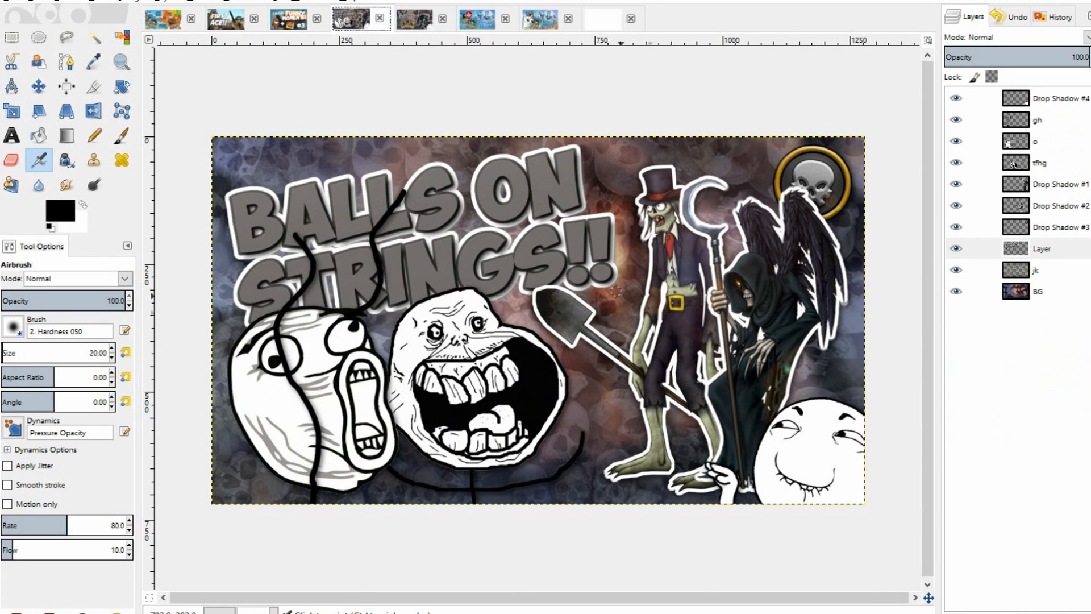
left_click(414, 18)
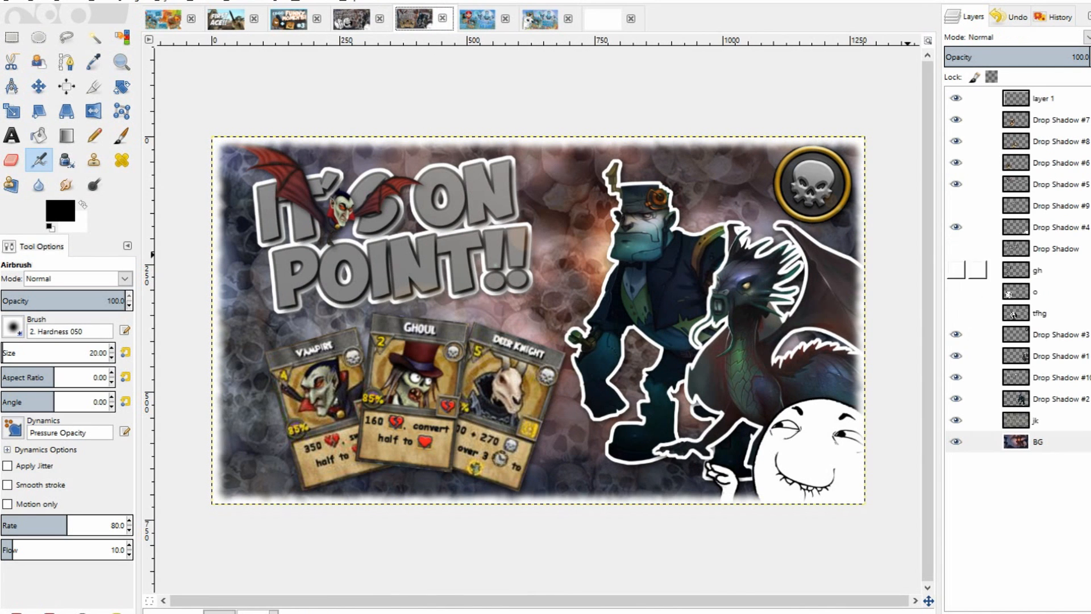
In the It's on Point thumbnail, hide layers Drop Shadow #5 to #8 and show layers tfhg, o and gh.
left_click(956, 185)
left_click(956, 162)
left_click(956, 141)
left_click(956, 119)
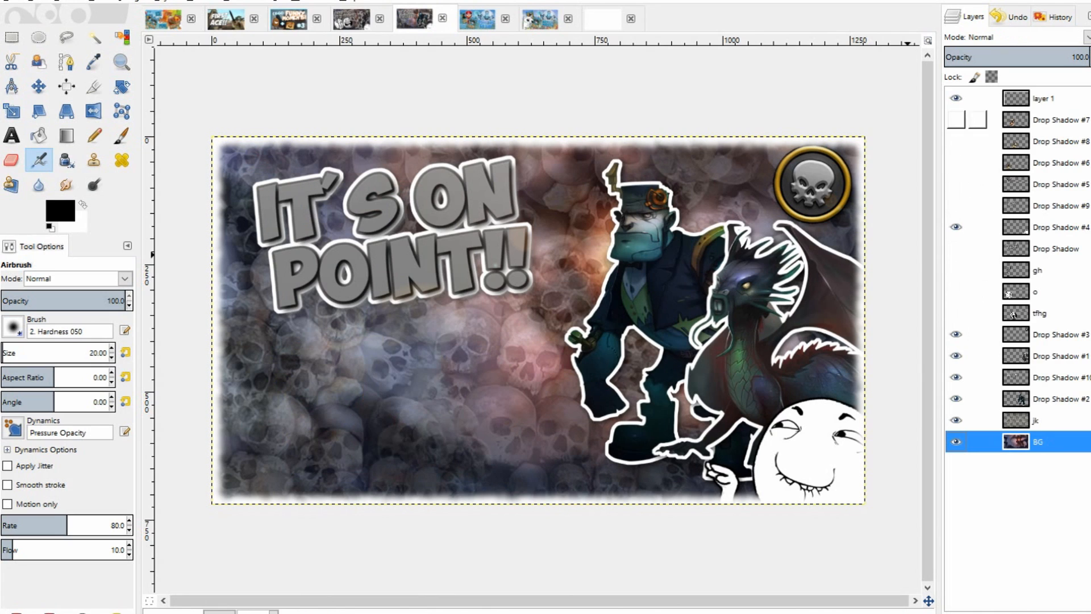
left_click(956, 313)
left_click(956, 291)
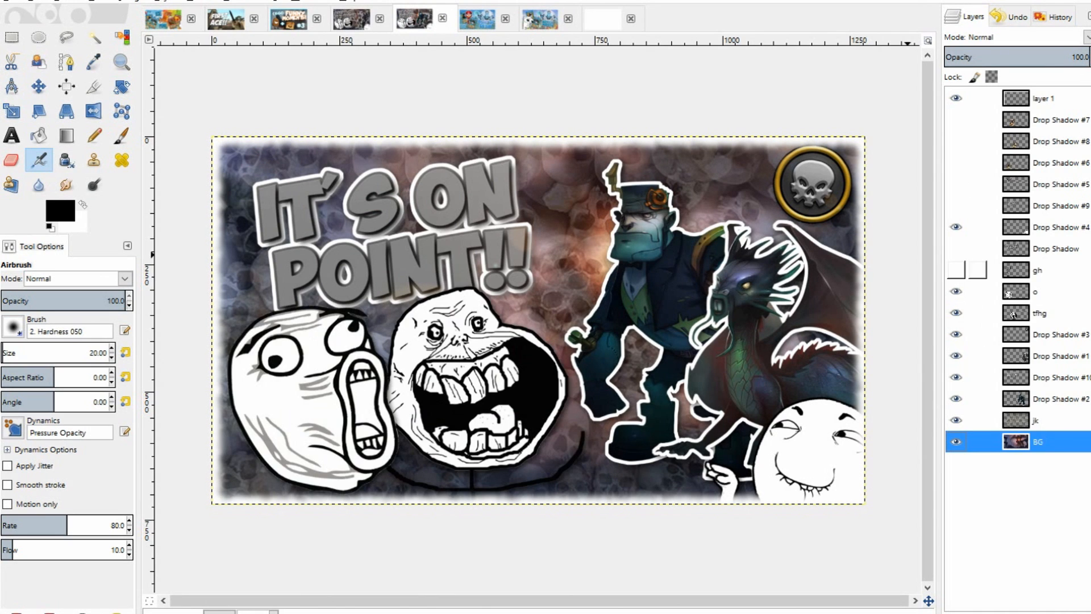
left_click(956, 269)
Hide layers gh, o and tfhg again and restore the visibility of Drop Shadow #5 to #8.
left_click(957, 269)
left_click(957, 292)
left_click(956, 313)
left_click(956, 184)
left_click(956, 162)
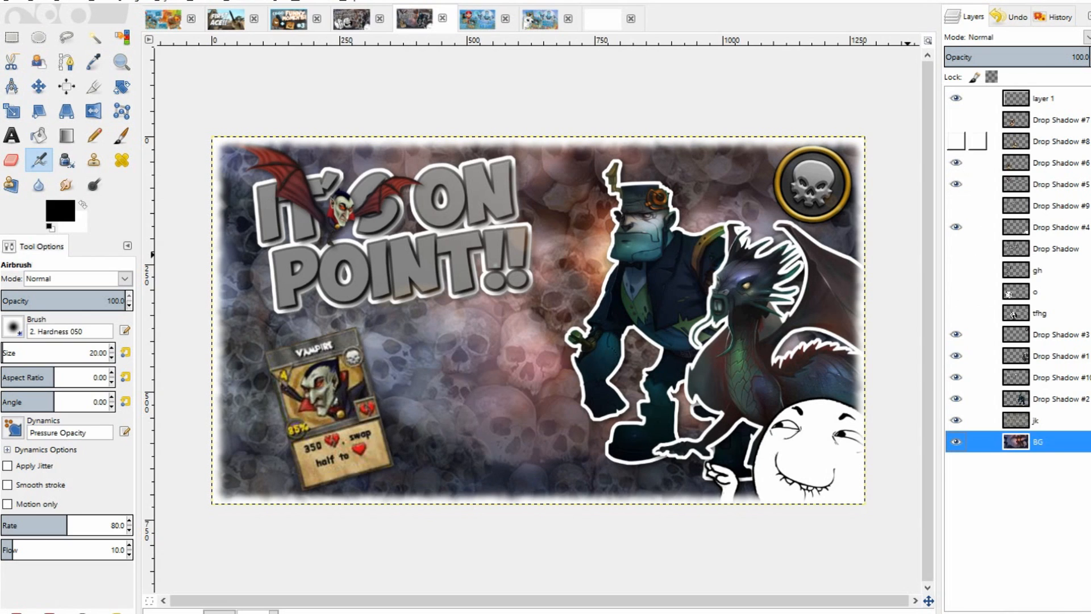
left_click(956, 141)
left_click(956, 119)
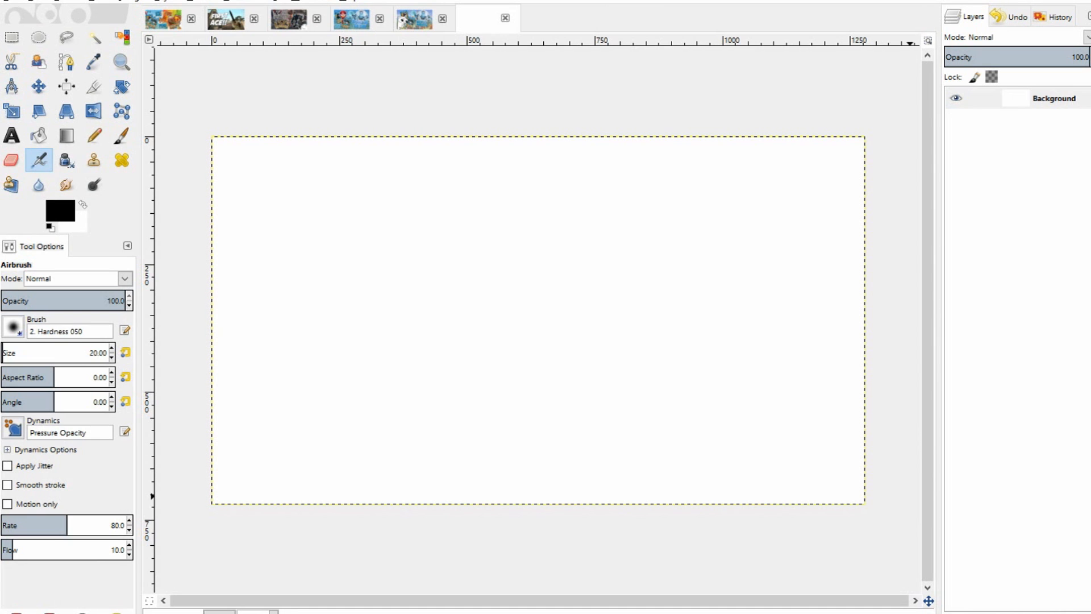
Look over the First Ace thumbnail and its text layers, and return to the blank image.
left_click(225, 19)
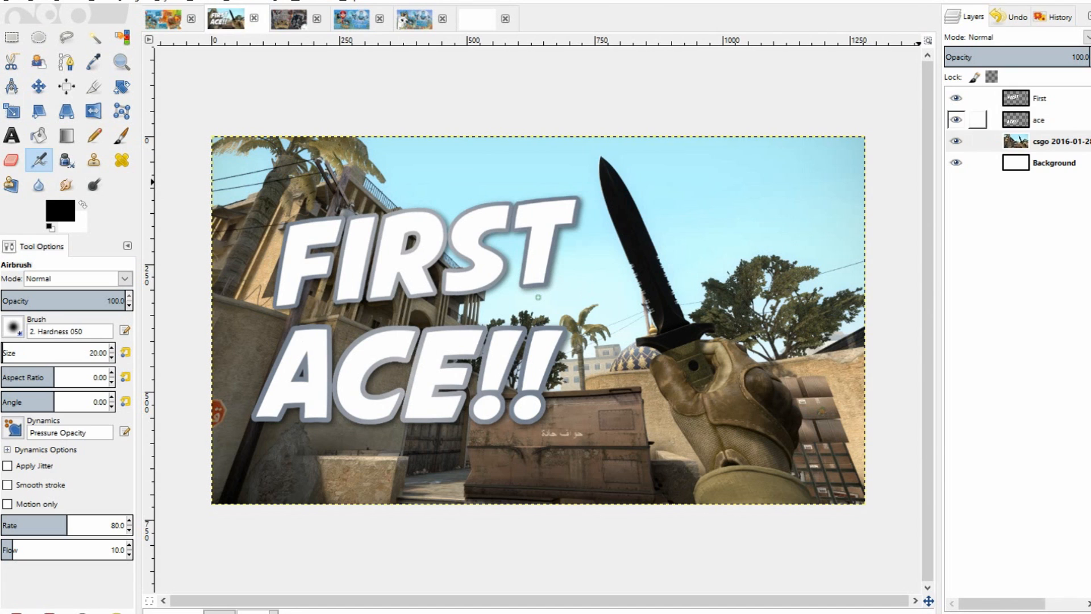
left_click(977, 98)
left_click(1015, 119)
left_click(477, 18)
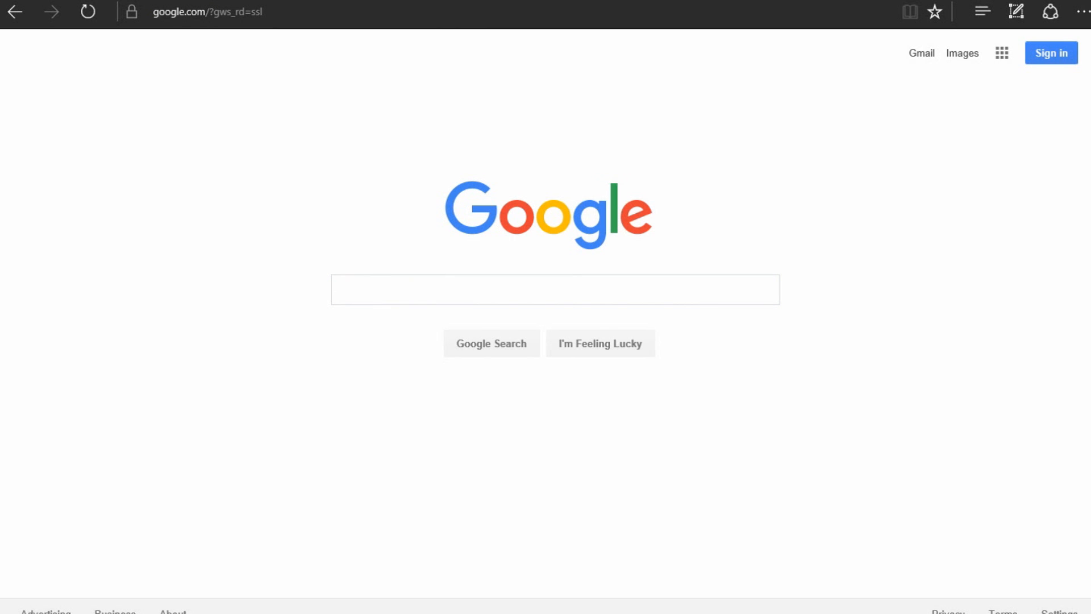
In the web browser, search Google Images for "csgo artwork".
left_click(340, 289)
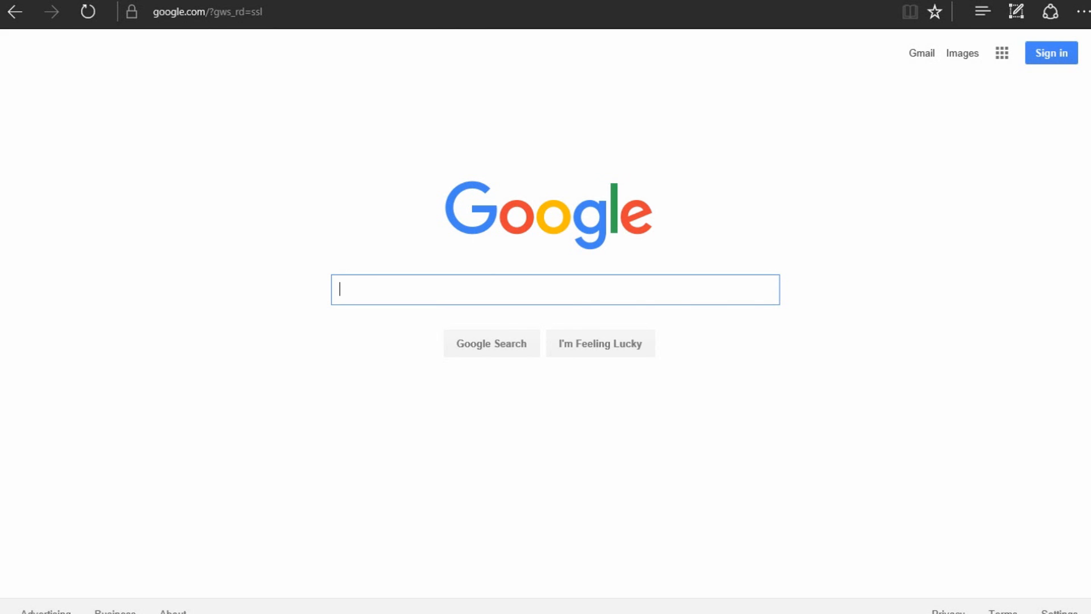
type("csgo ")
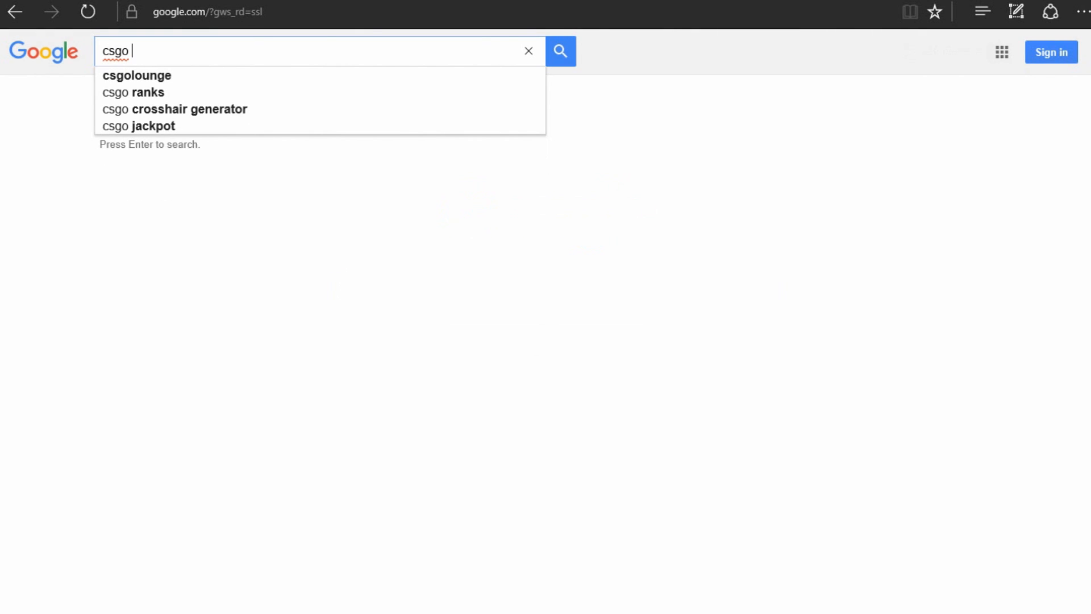
type("artwork")
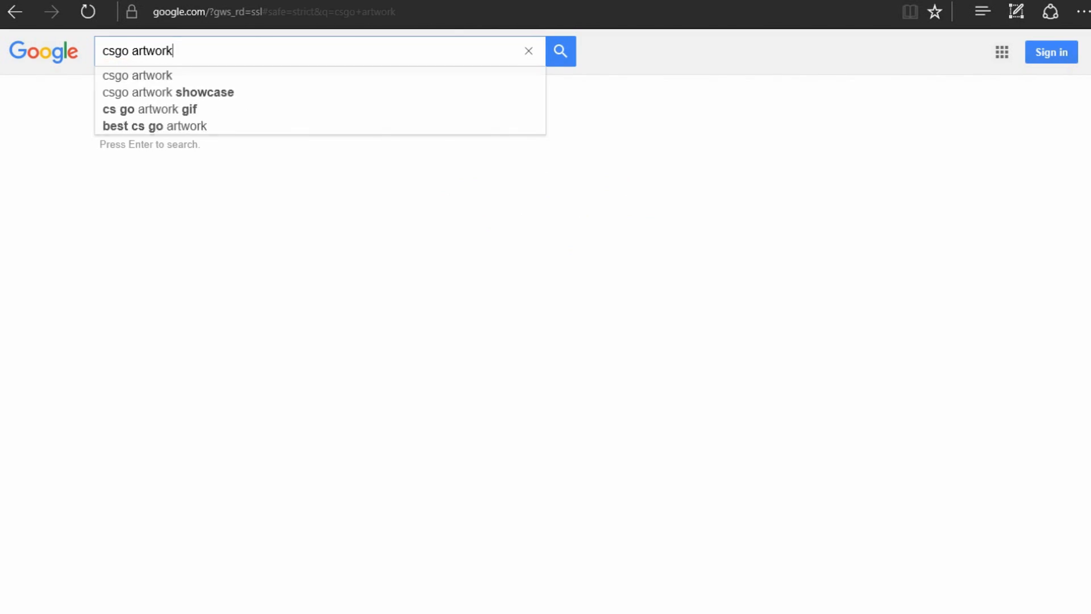
key("Return")
left_click(159, 100)
Preview the CS:GO cluckerstrike artwork with the white chickens and use its picture options.
scroll(357, 187, "down", 3)
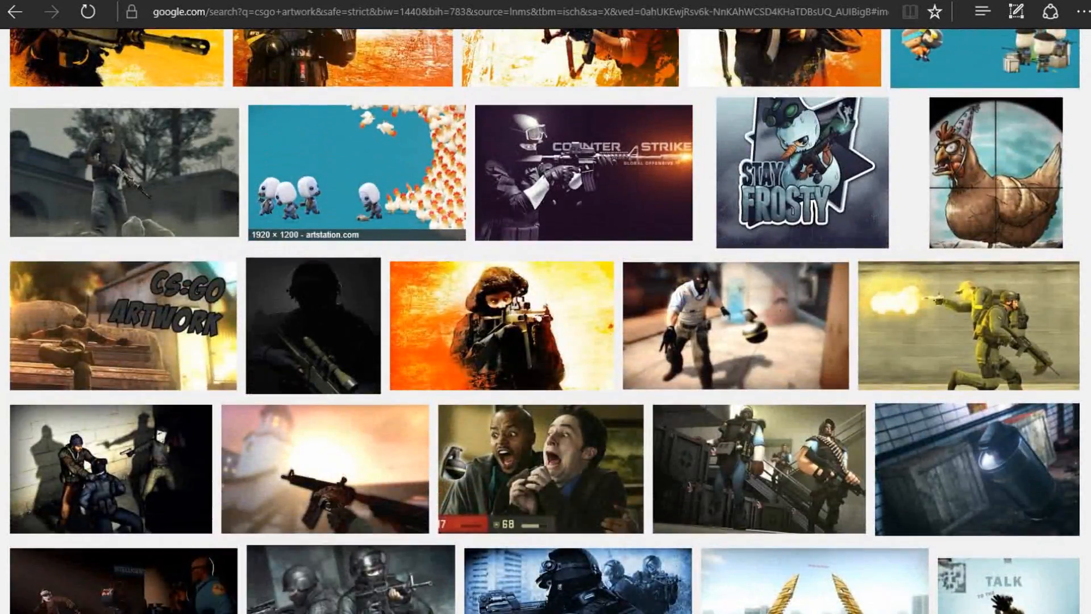
left_click(356, 187)
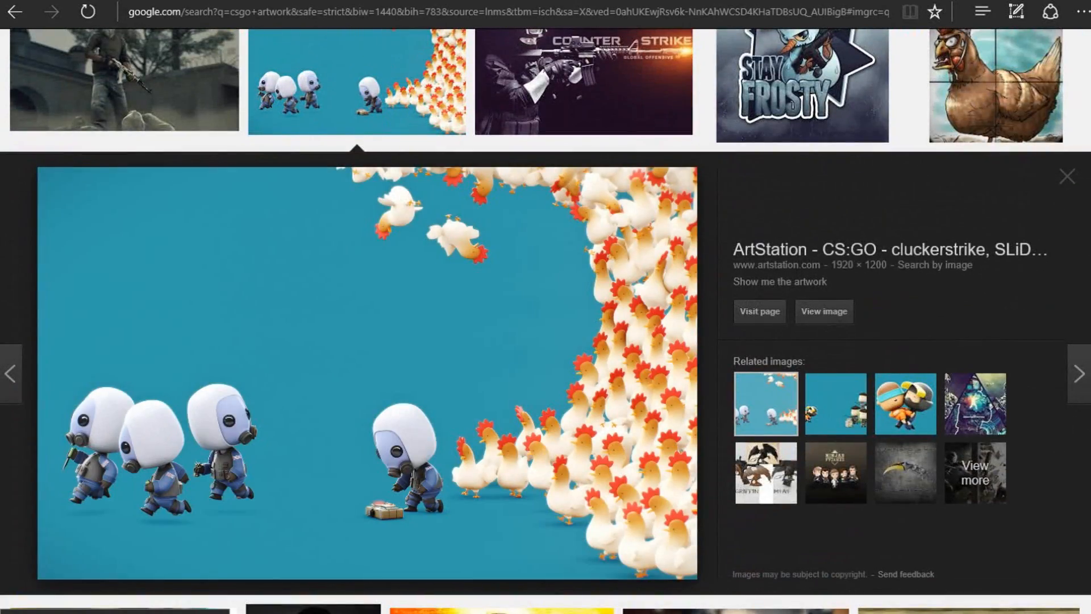
scroll(545, 320, "up", 5)
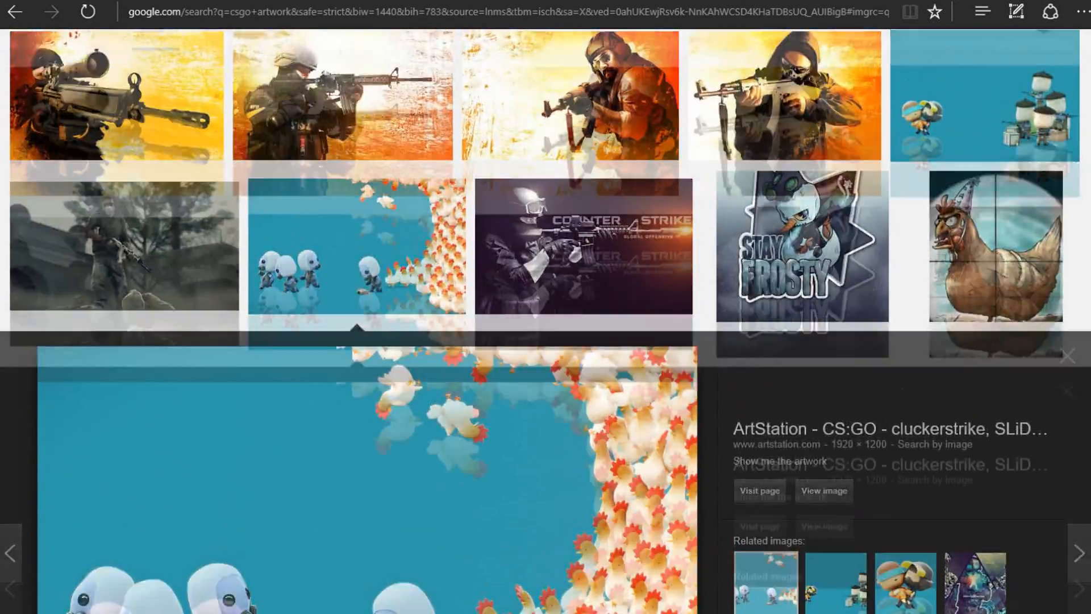
scroll(558, 344, "down", 6)
scroll(558, 345, "up", 1)
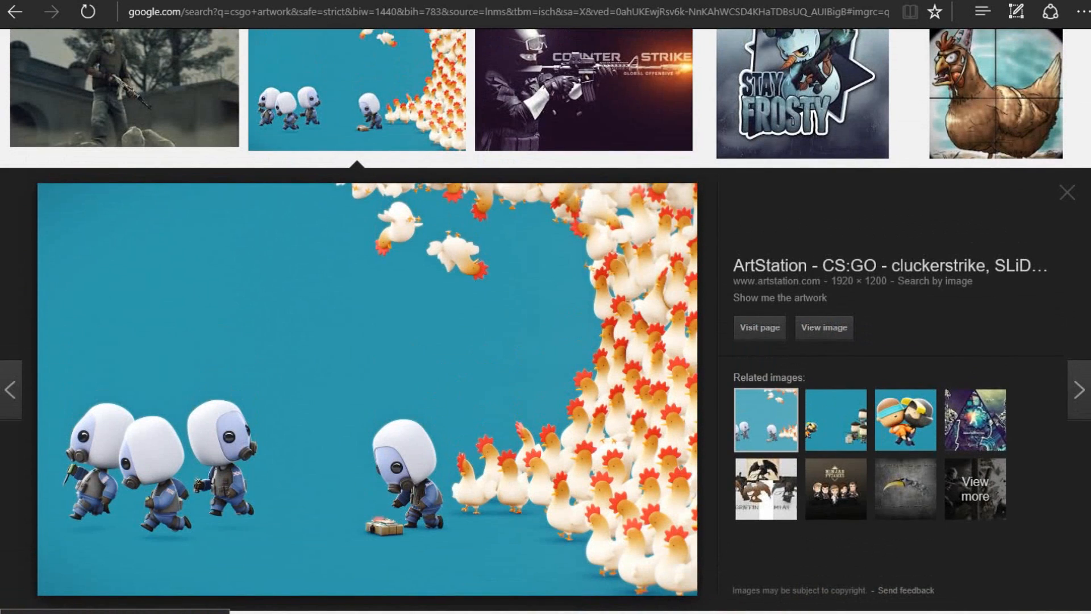
right_click(558, 344)
left_click(605, 164)
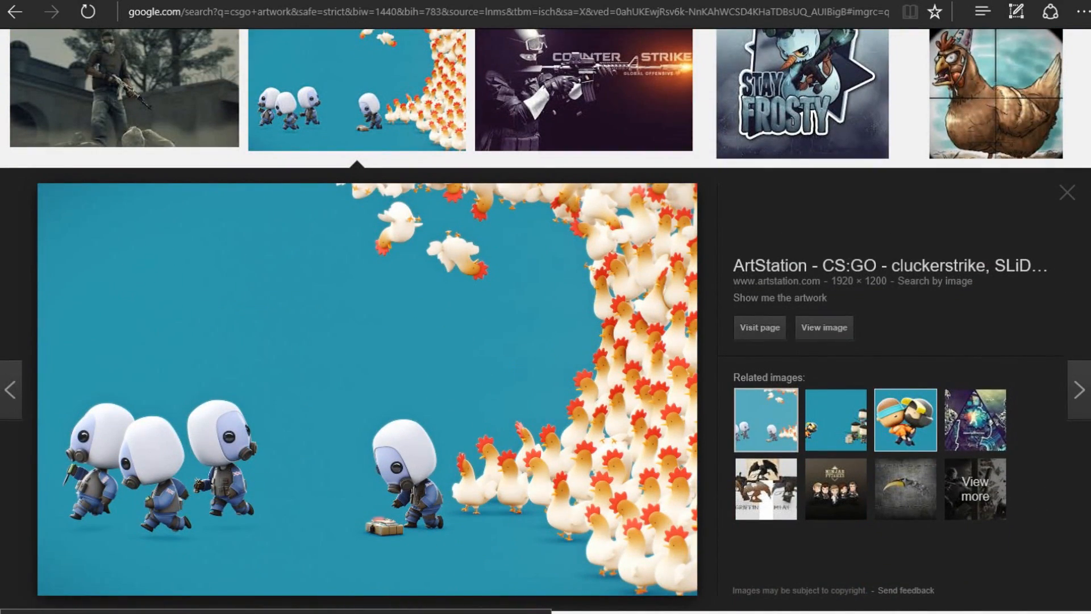
Browse further results, previewing the weapon crates artwork and the M4 Howl artwork, and use the latter's picture options.
scroll(545, 320, "down", 8)
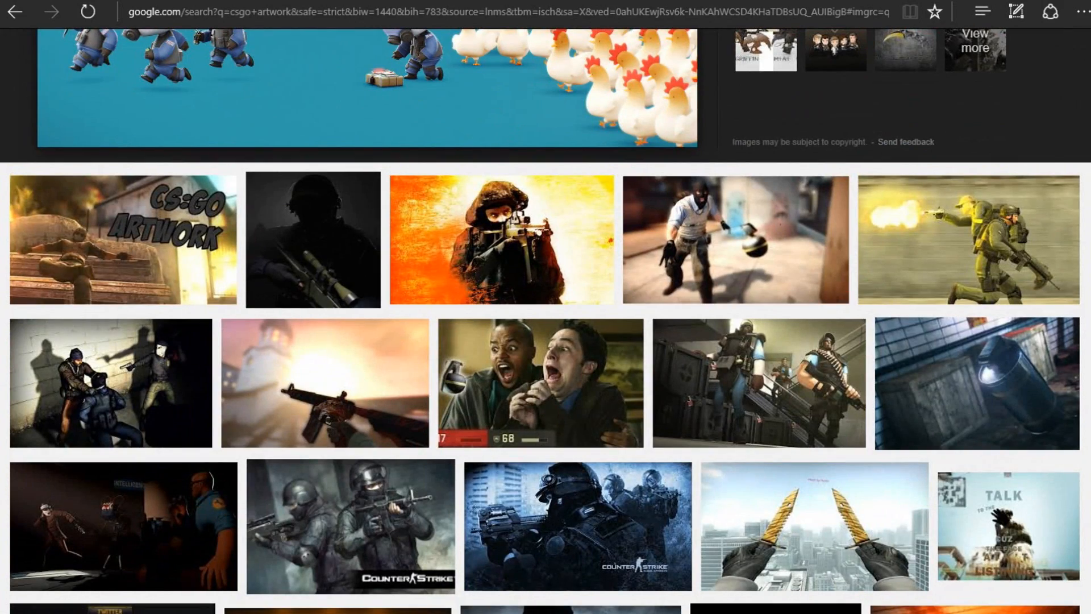
scroll(546, 321, "down", 6)
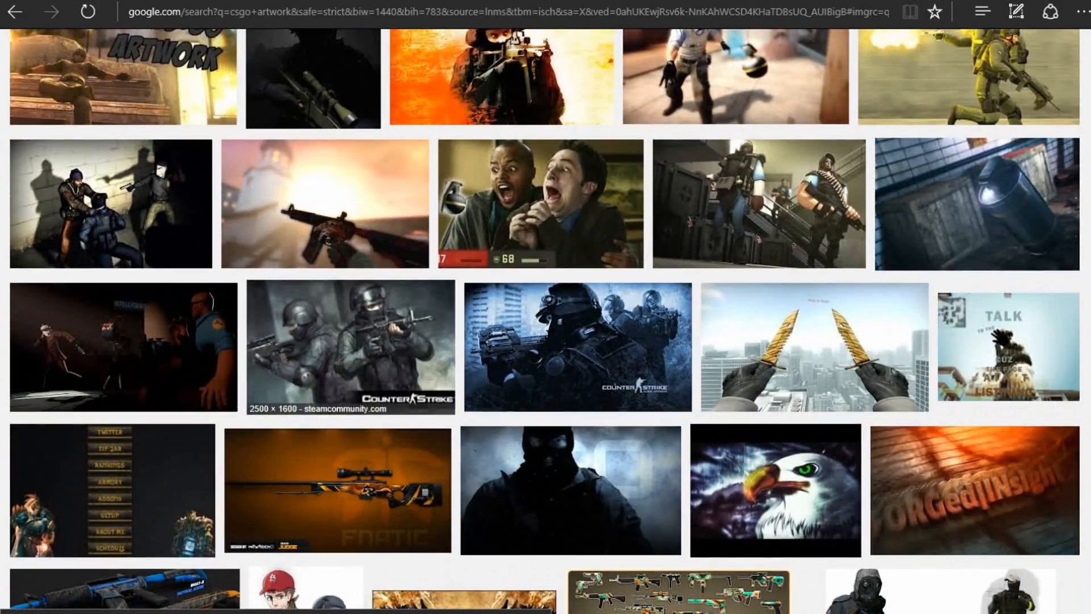
scroll(545, 320, "up", 5)
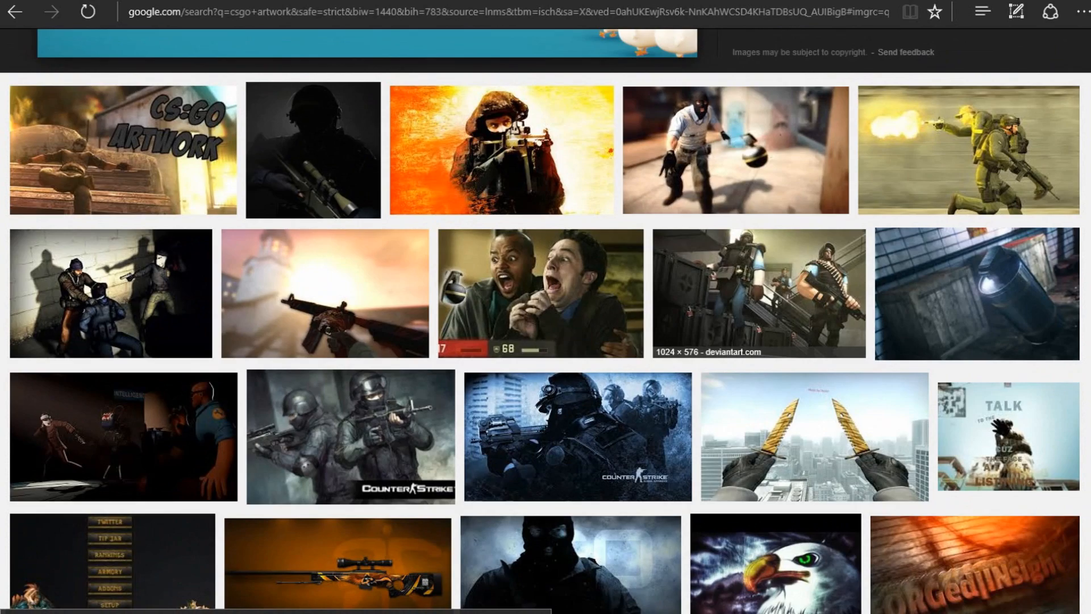
left_click(759, 293)
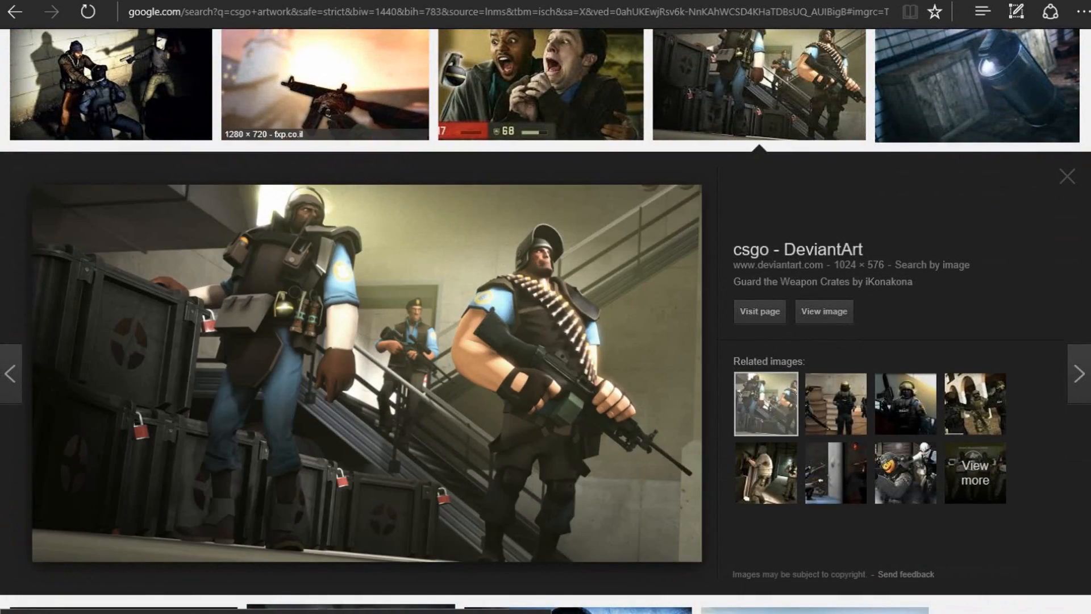
left_click(325, 85)
scroll(545, 320, "up", 10)
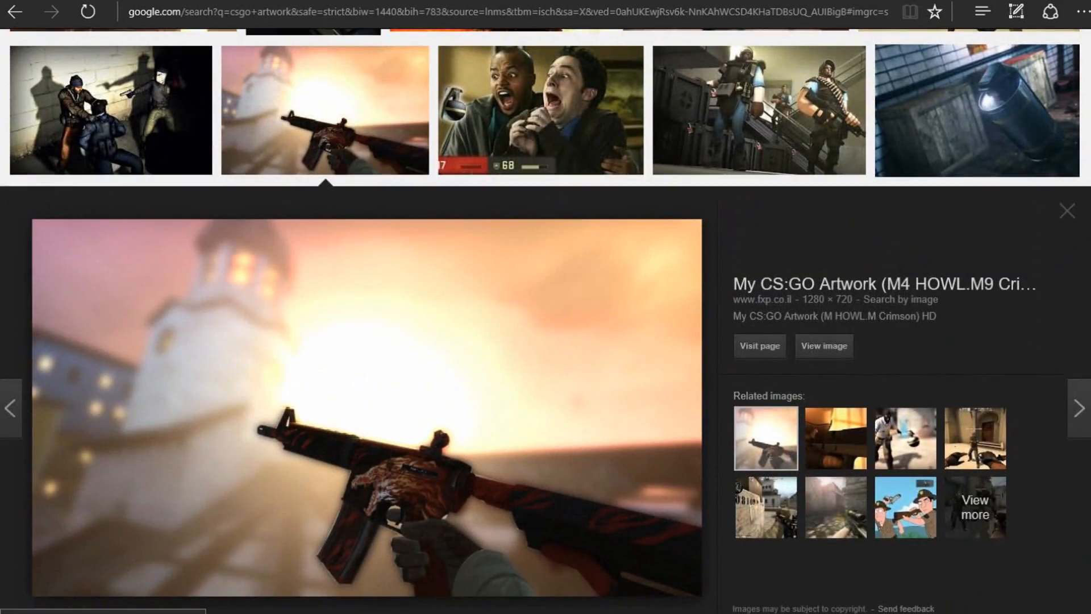
scroll(545, 320, "down", 2)
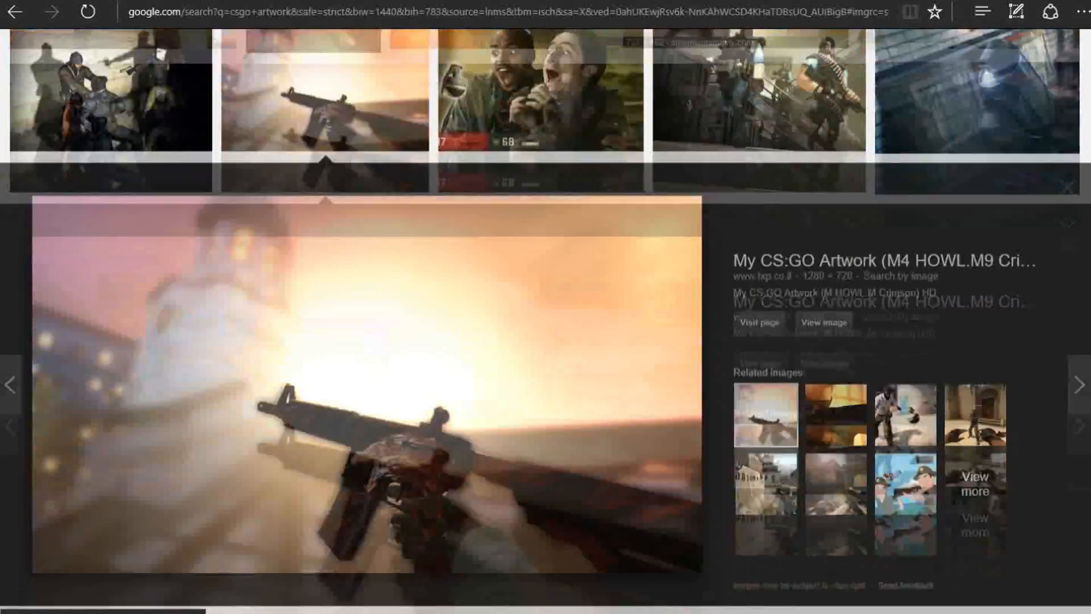
right_click(500, 384)
left_click(528, 308)
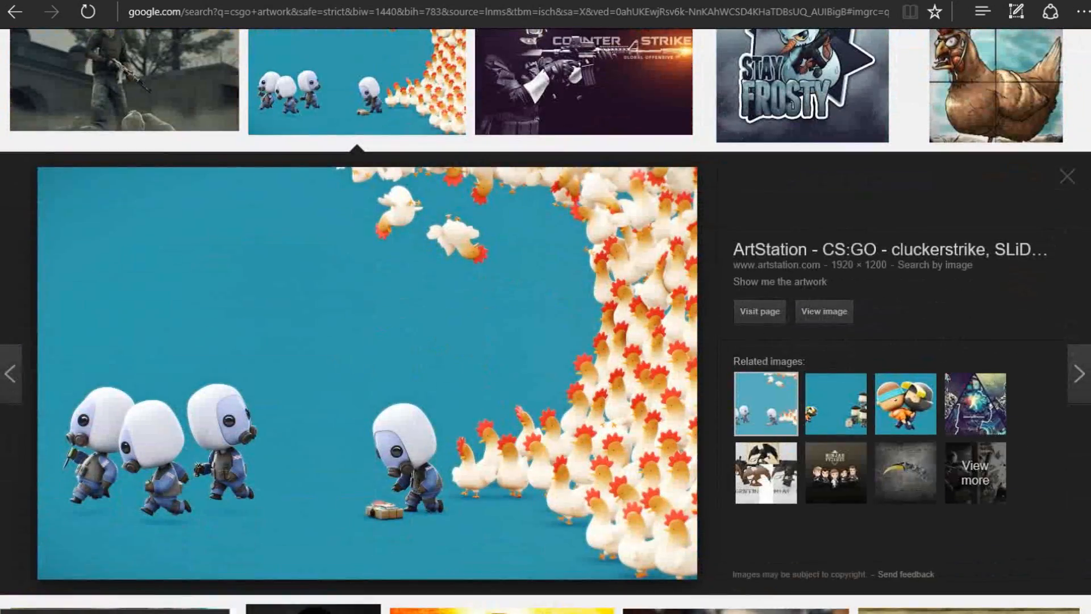
Copy the CS:GO cluckerstrike chicken artwork from the image preview and paste it into the blank image in GIMP.
right_click(473, 180)
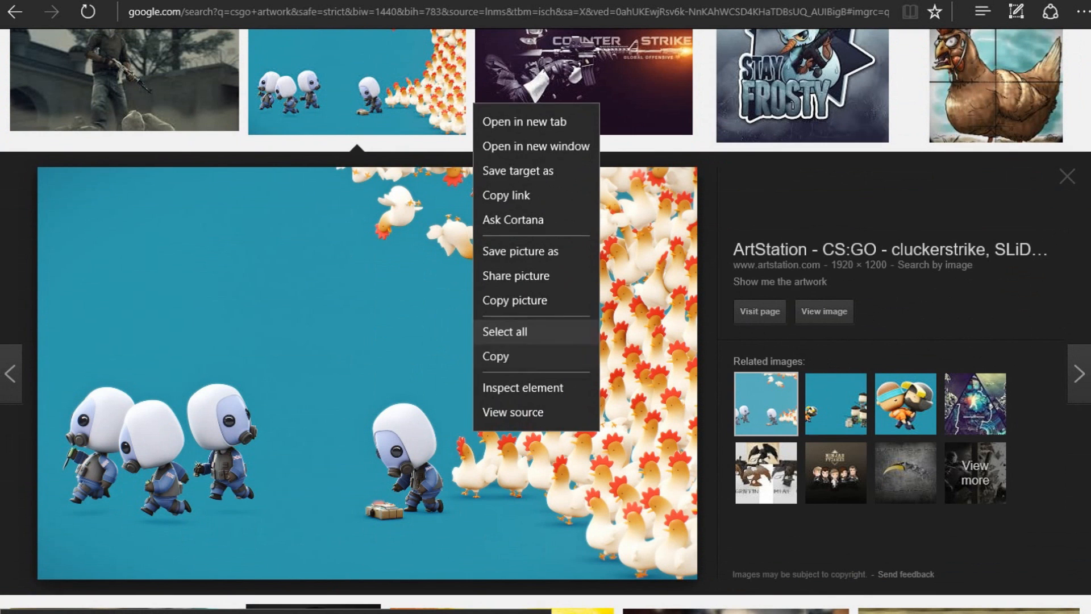
left_click(500, 357)
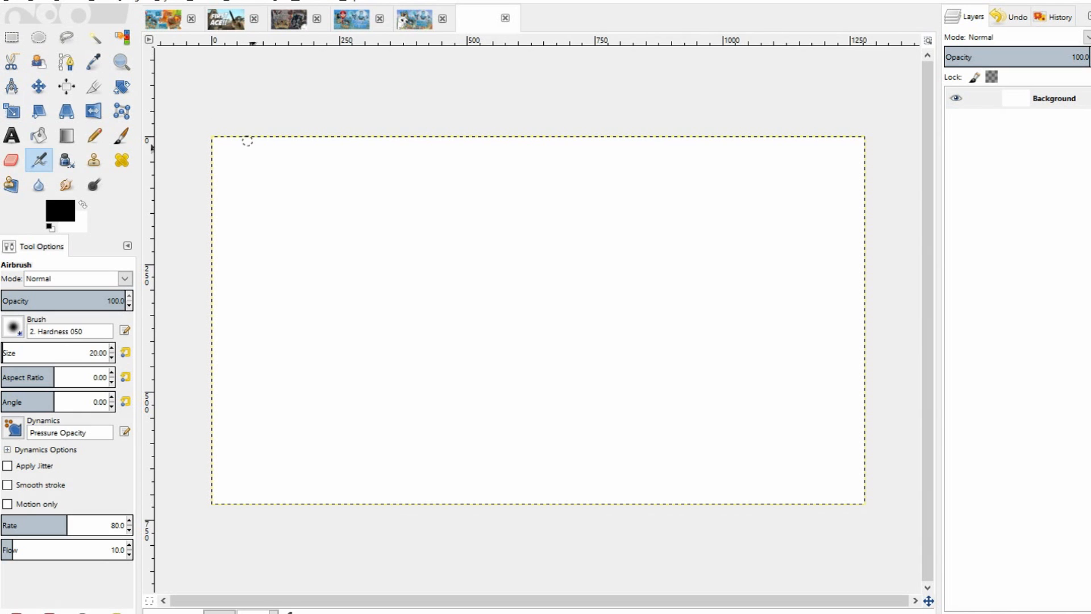
key("ctrl+v")
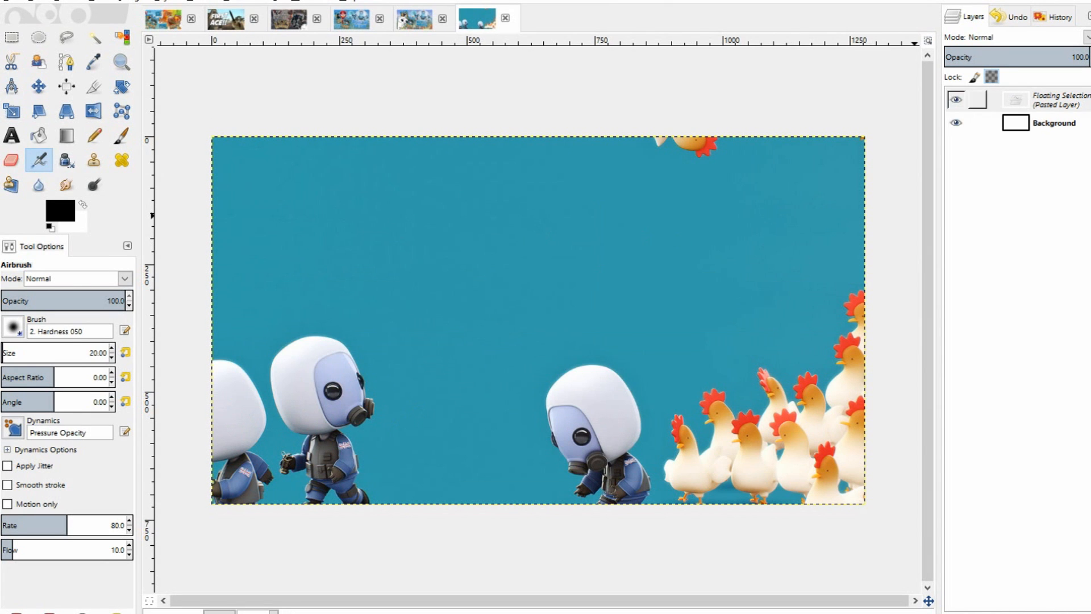
Turn the pasted floating selection into a layer named "Cute Background".
double_click(1054, 100)
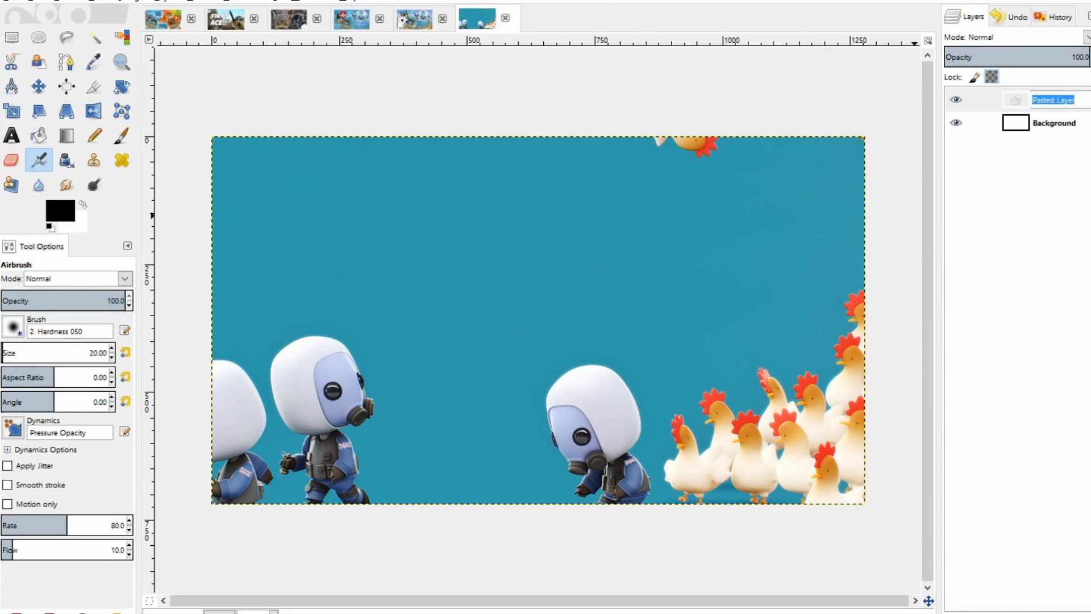
type("Back")
key("BackSpace")
key("BackSpace")
key("BackSpace")
key("BackSpace")
type("Cute Backgro")
key("BackSpace")
key("BackSpace")
key("Return")
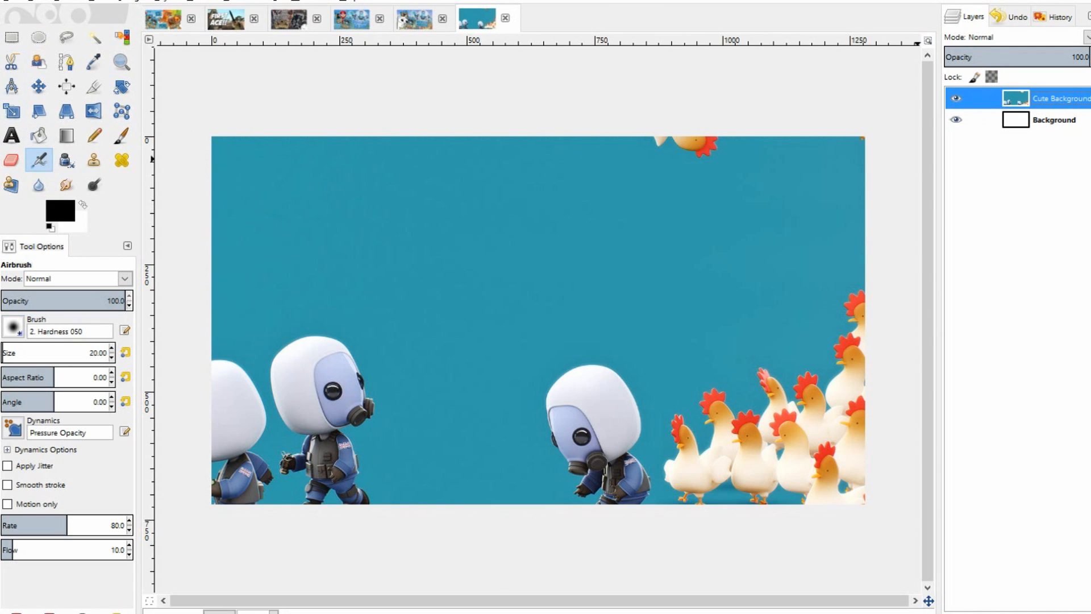
Try to shrink the Cute Background layer to 1431 × 390 px with the Scale tool.
left_click(11, 111)
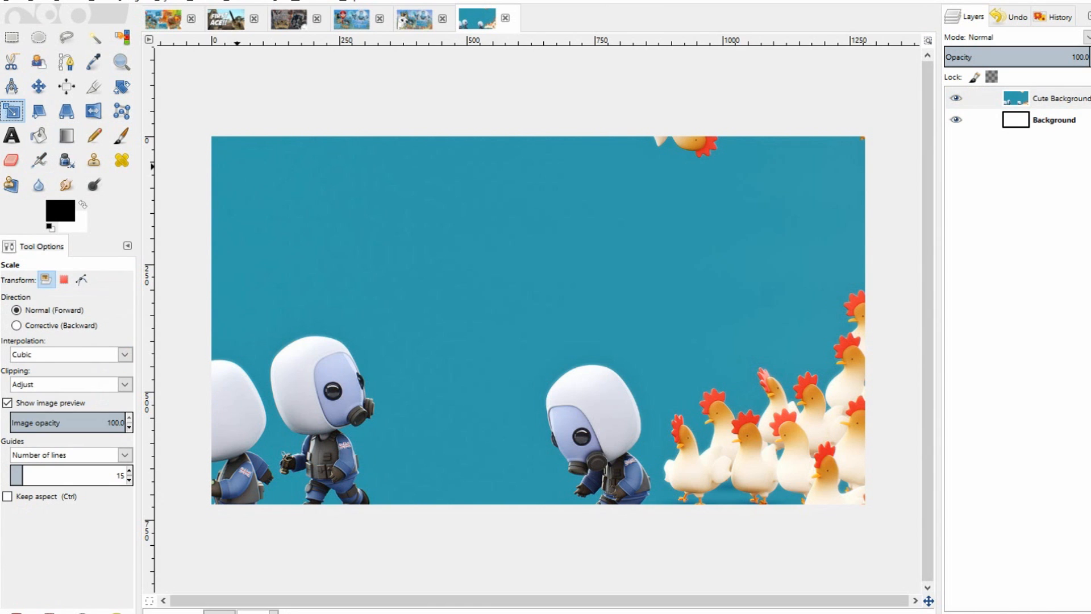
left_click(241, 153)
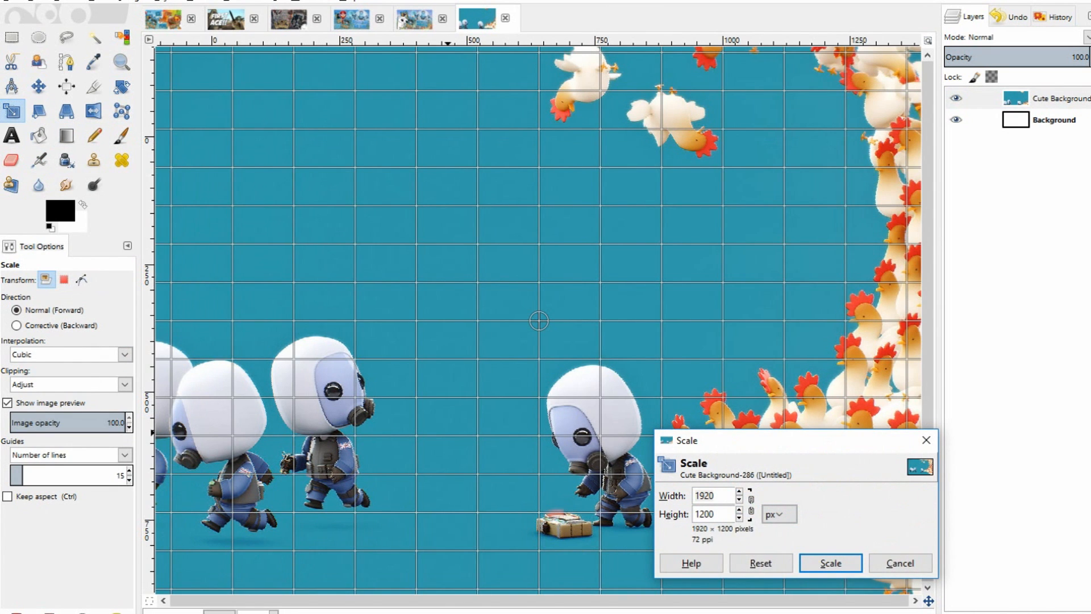
scroll(448, 433, "down", 2)
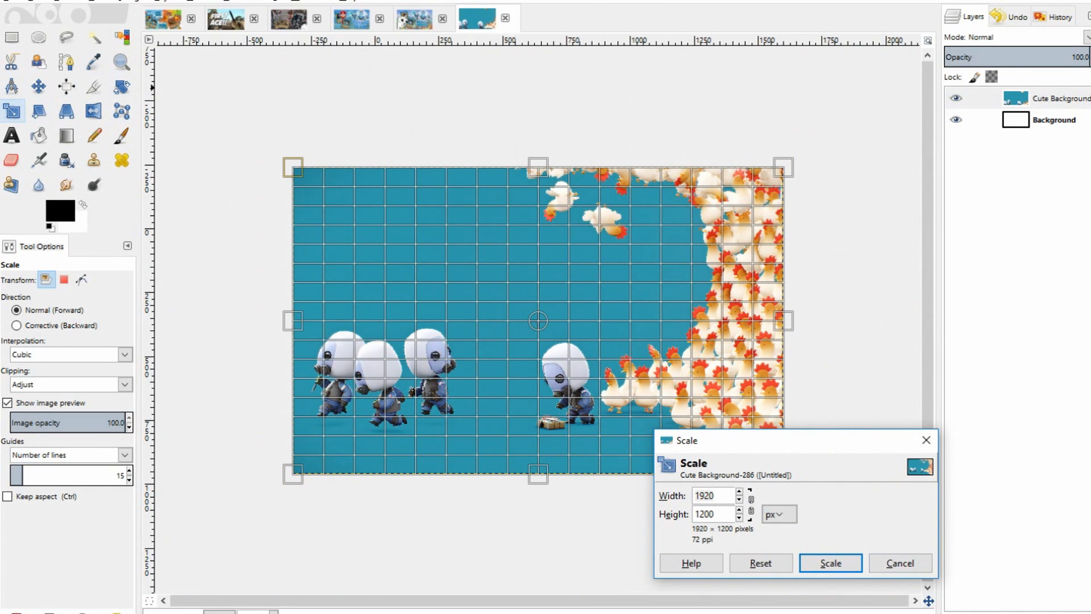
left_click_drag(696, 440, 694, 400)
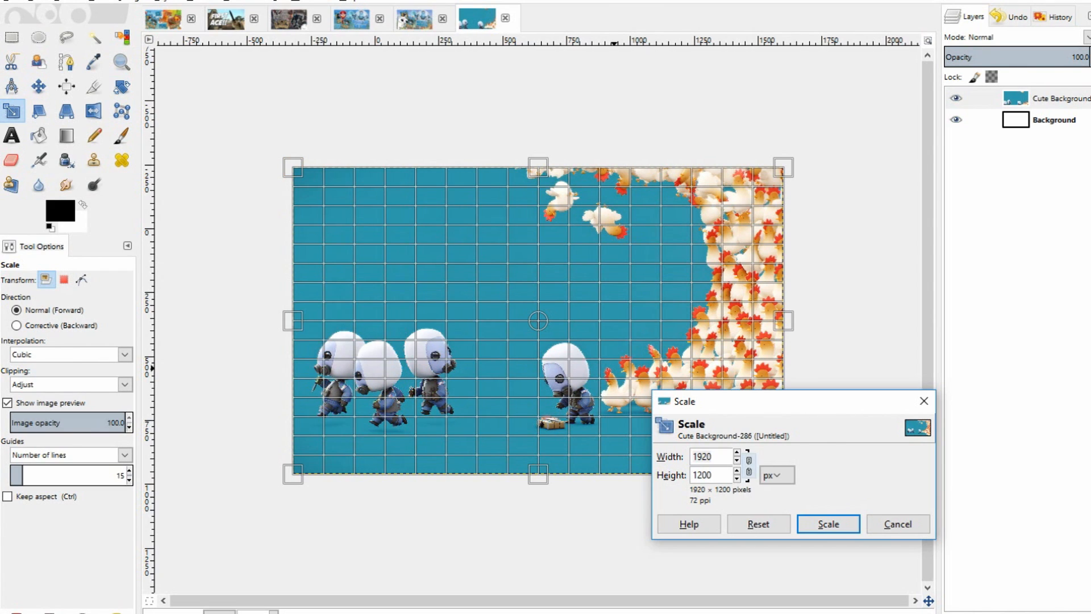
left_click_drag(755, 401, 717, 225)
left_click(709, 290)
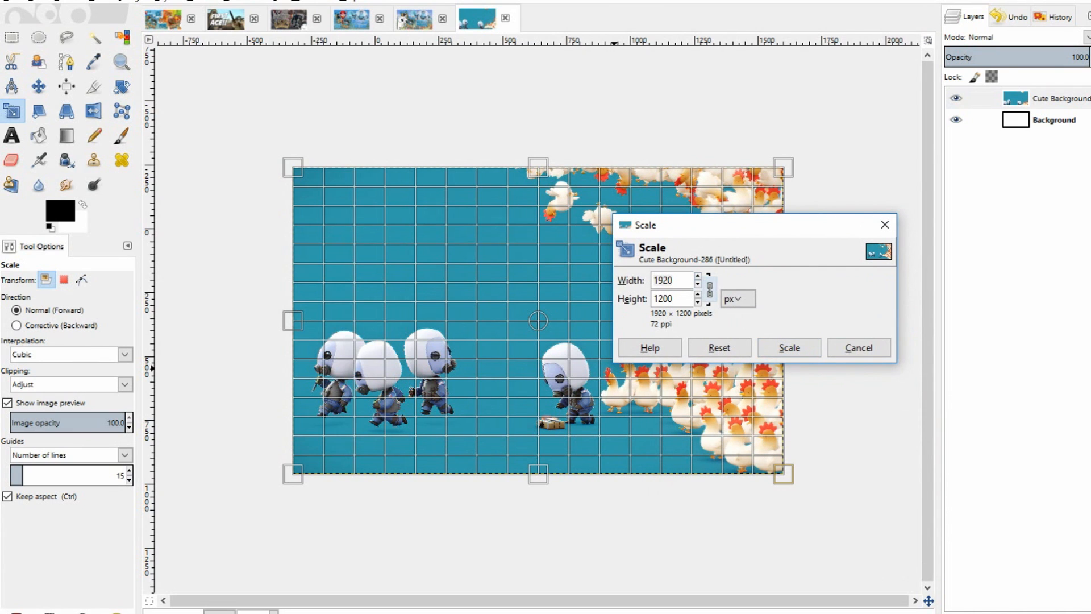
left_click(709, 289)
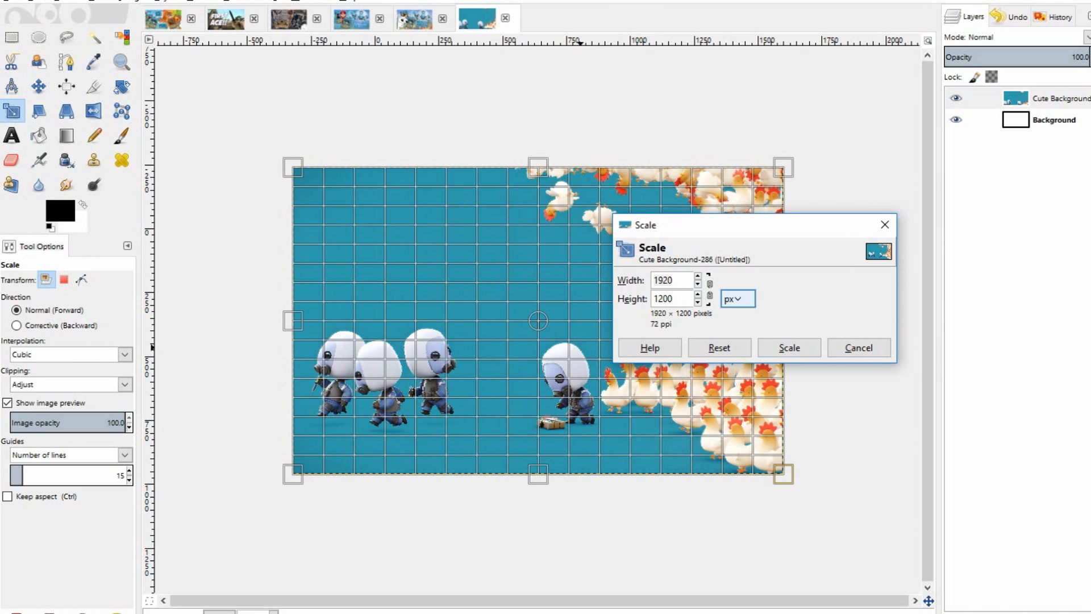
left_click_drag(293, 320, 421, 427)
Undo the recent layer changes and restore the image to its Rename Layer state from the undo history.
key("ctrl+z")
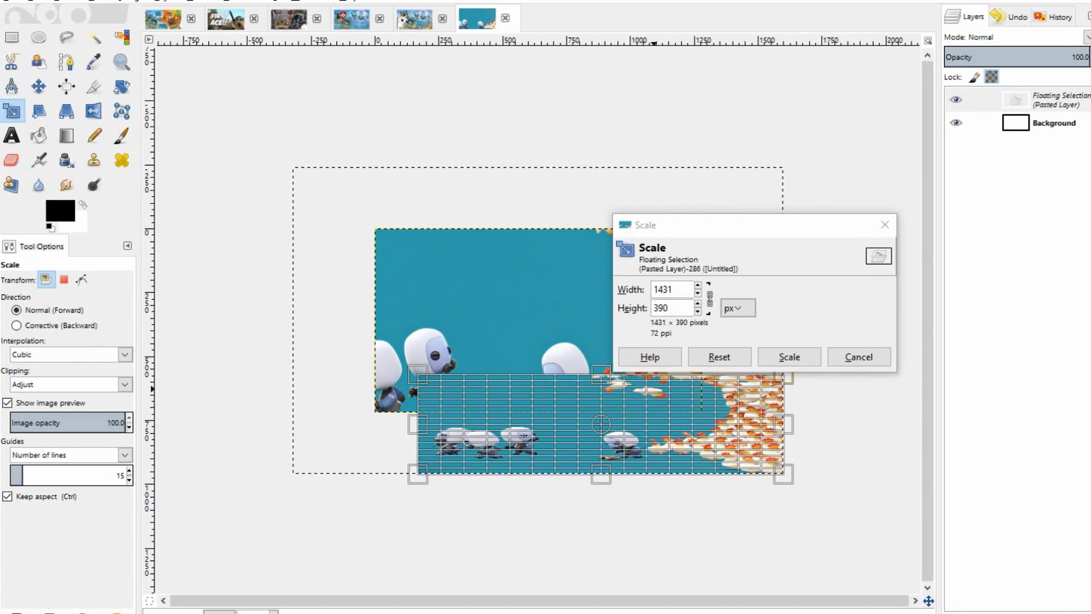
key("ctrl+z")
left_click(1008, 17)
left_click(1012, 135)
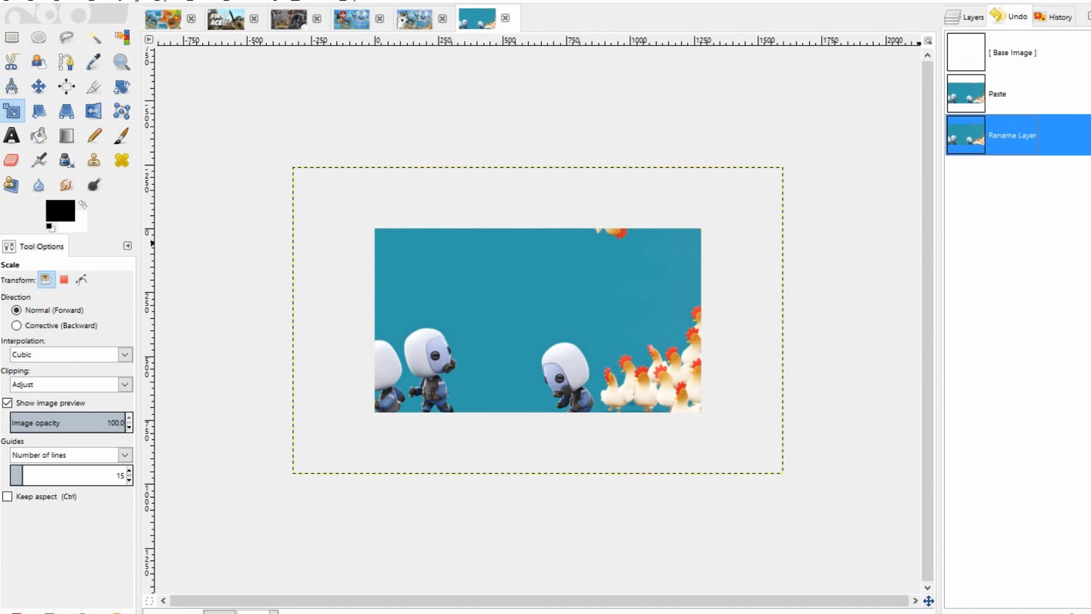
Try to enlarge the Cute Background layer to 2532 × 1350 px with the Scale tool.
left_click(972, 16)
left_click(651, 331)
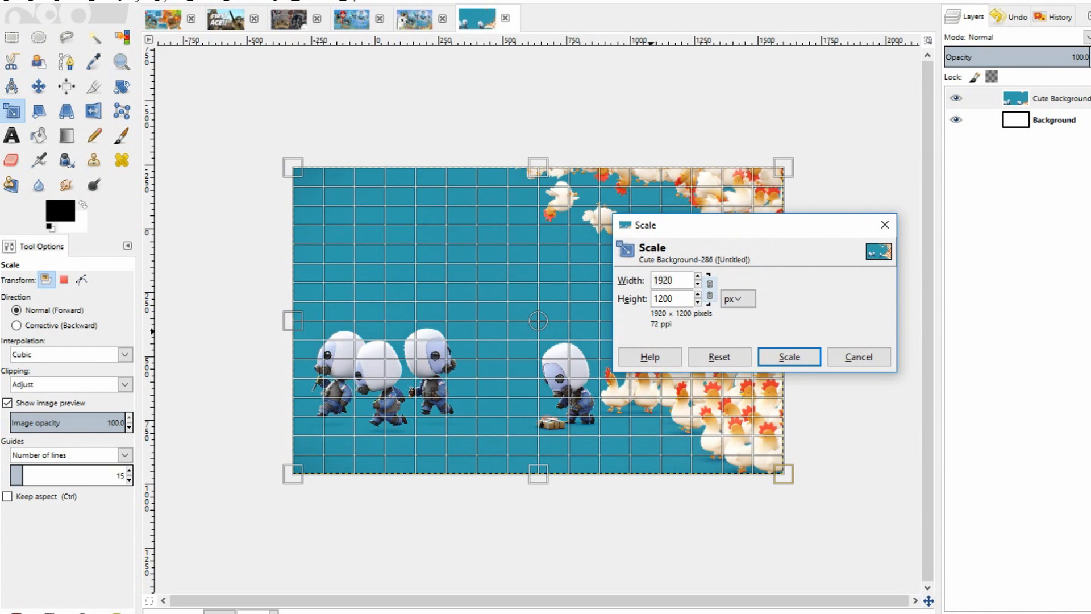
left_click(709, 289)
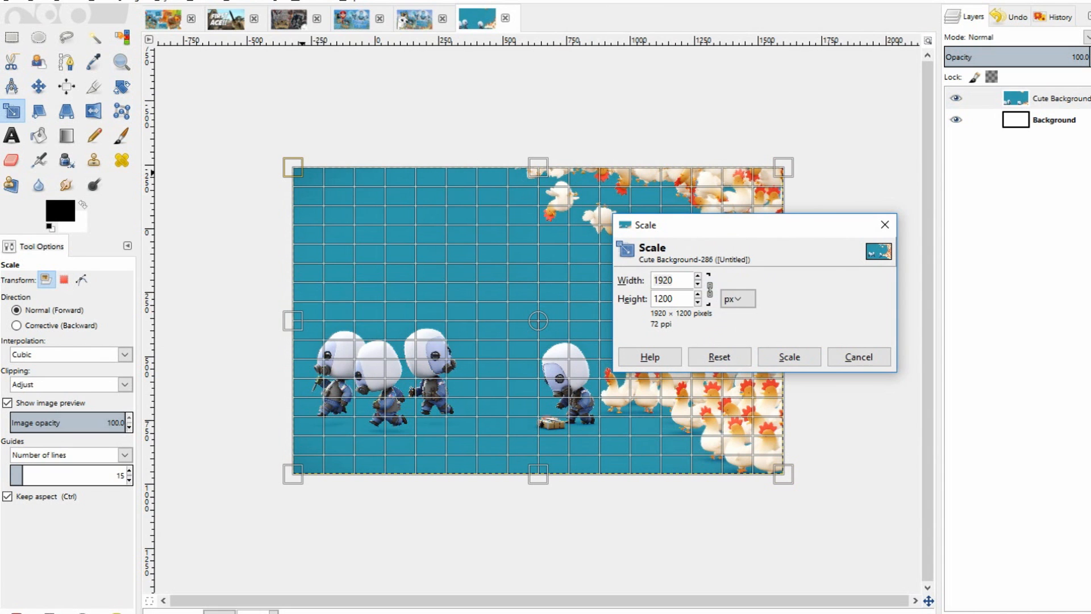
left_click(709, 291)
left_click_drag(292, 167, 304, 105)
left_click_drag(340, 144, 172, 167)
Undo back past the pasted artwork and bring back the renamed Cute Background layer from the undo history.
key("ctrl+z")
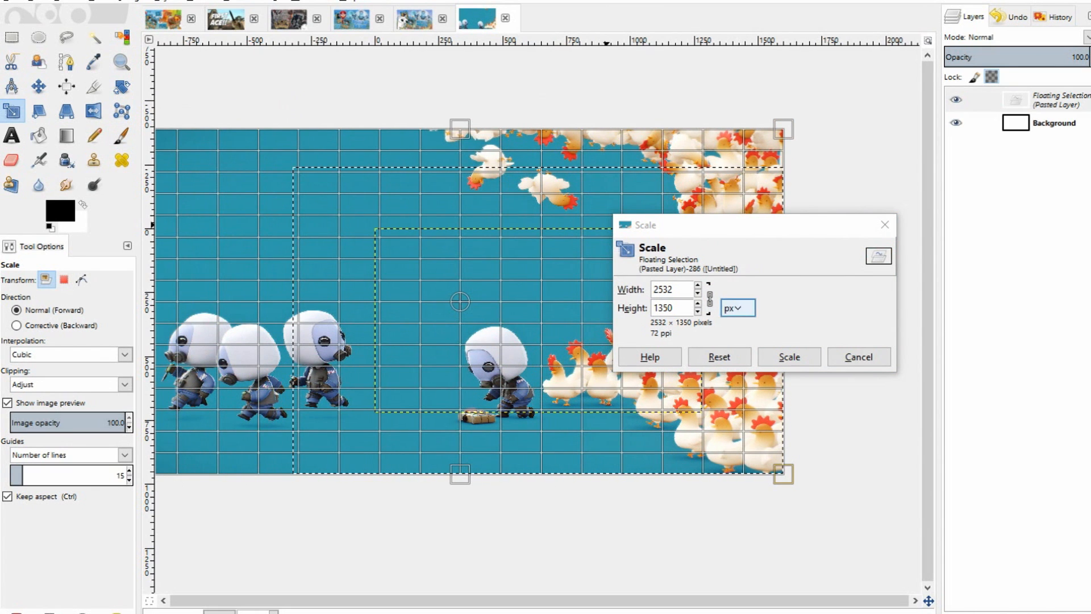
key("ctrl+z")
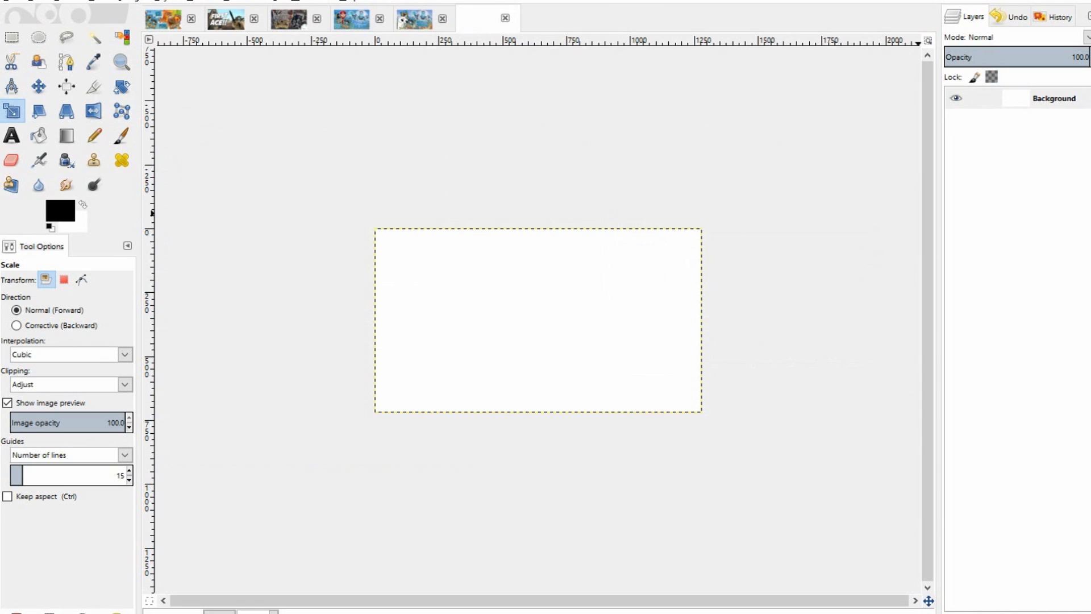
left_click(1008, 16)
left_click(1023, 135)
Lock the width-to-height ratio for scaling the Cute Background layer and try out proportional resizing, including 1973 × 1233 px.
left_click(965, 17)
left_click(622, 281)
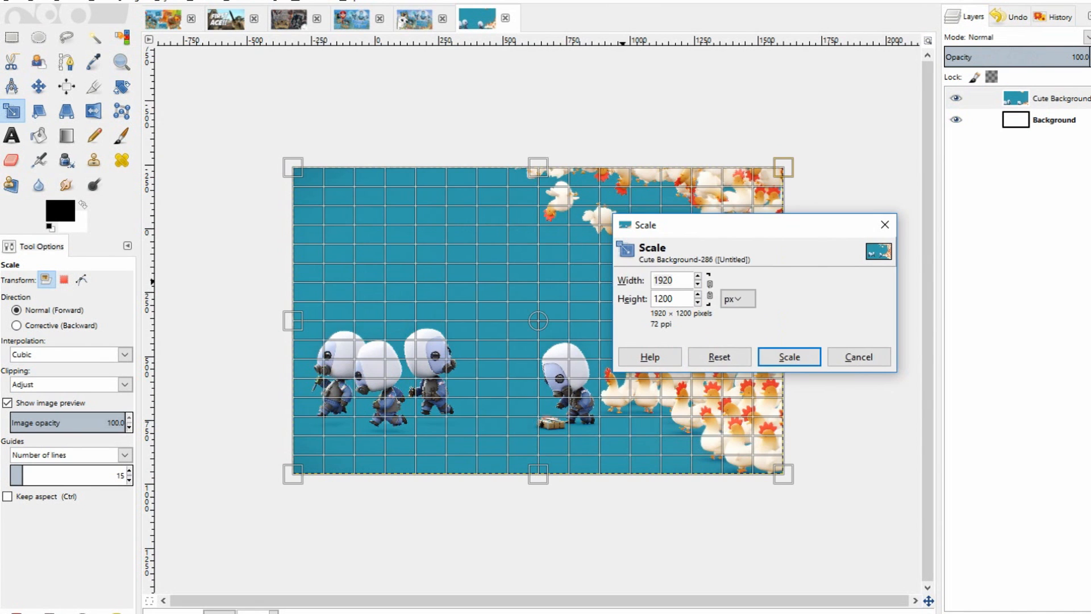
left_click(710, 289)
left_click_drag(297, 166, 279, 159)
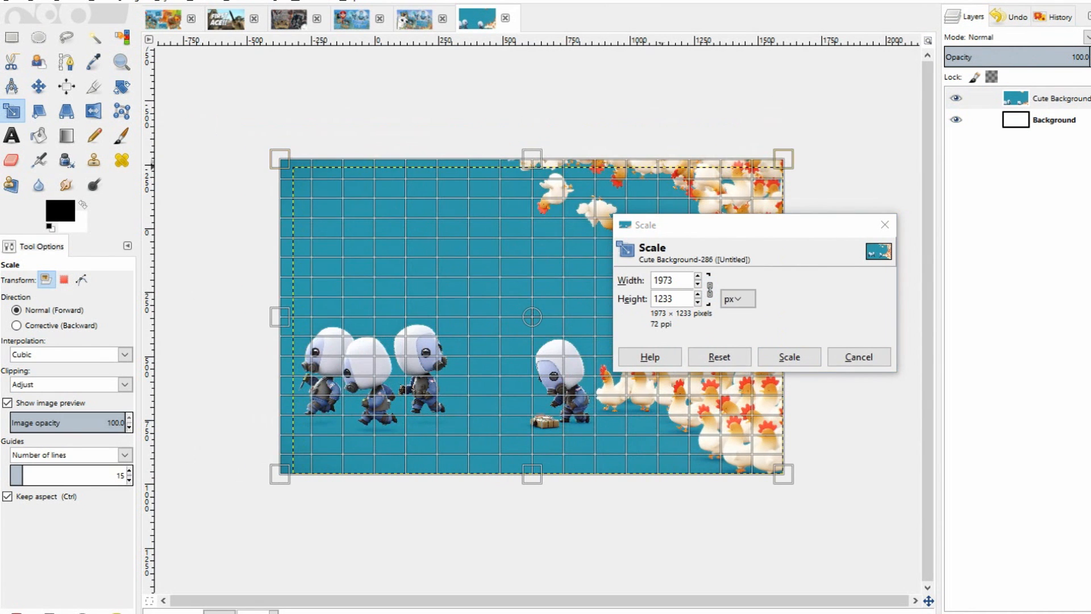
left_click_drag(532, 160, 550, 370)
left_click_drag(532, 329, 531, 255)
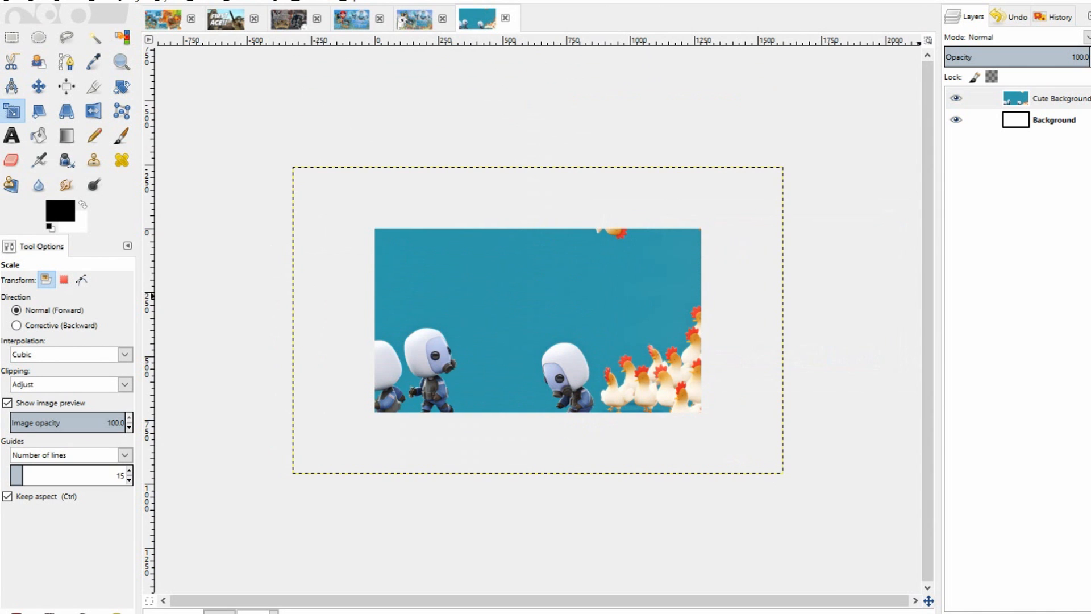
Scale the Cute Background layer proportionally down to 1042 × 651 px.
left_click(755, 294)
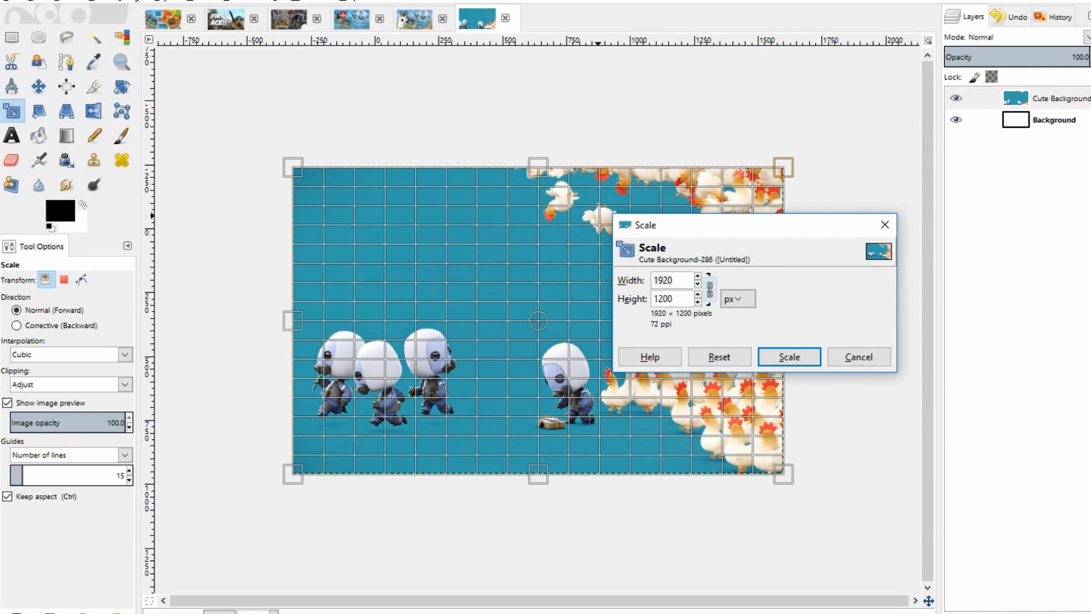
left_click_drag(433, 256, 350, 203)
left_click_drag(208, 114, 517, 308)
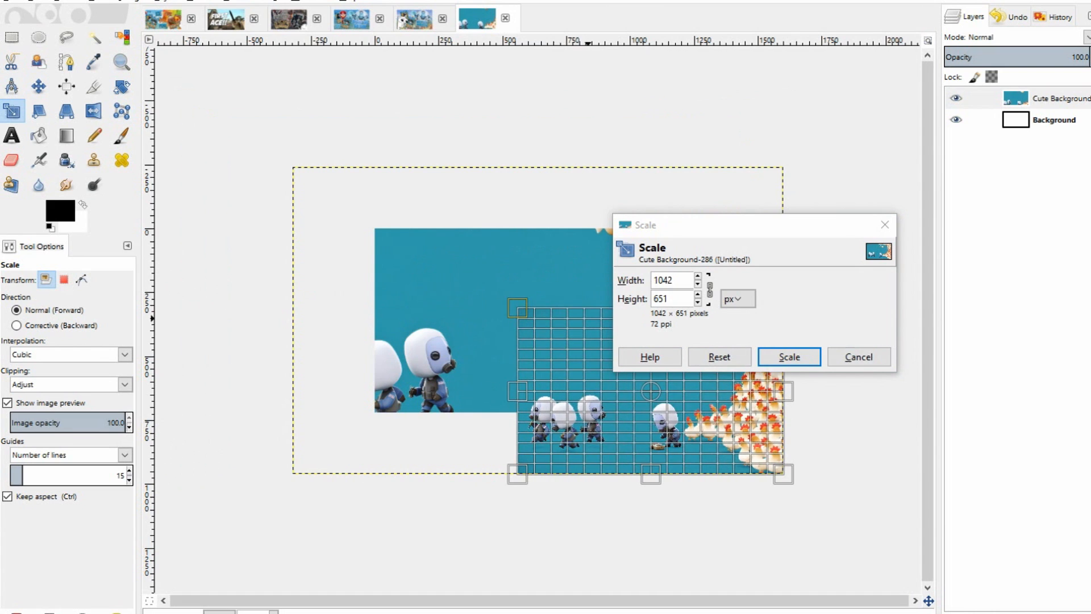
left_click(789, 356)
Move the scaled Cute Background layer to roughly the middle of the canvas.
scroll(597, 430, "up", 1)
key("m")
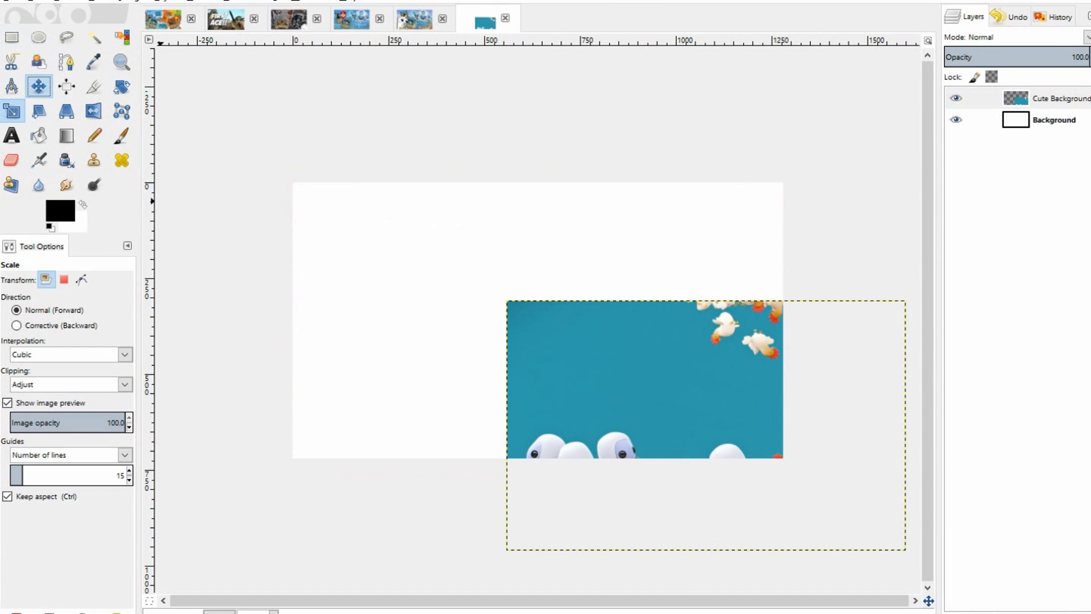
left_click_drag(706, 426, 550, 327)
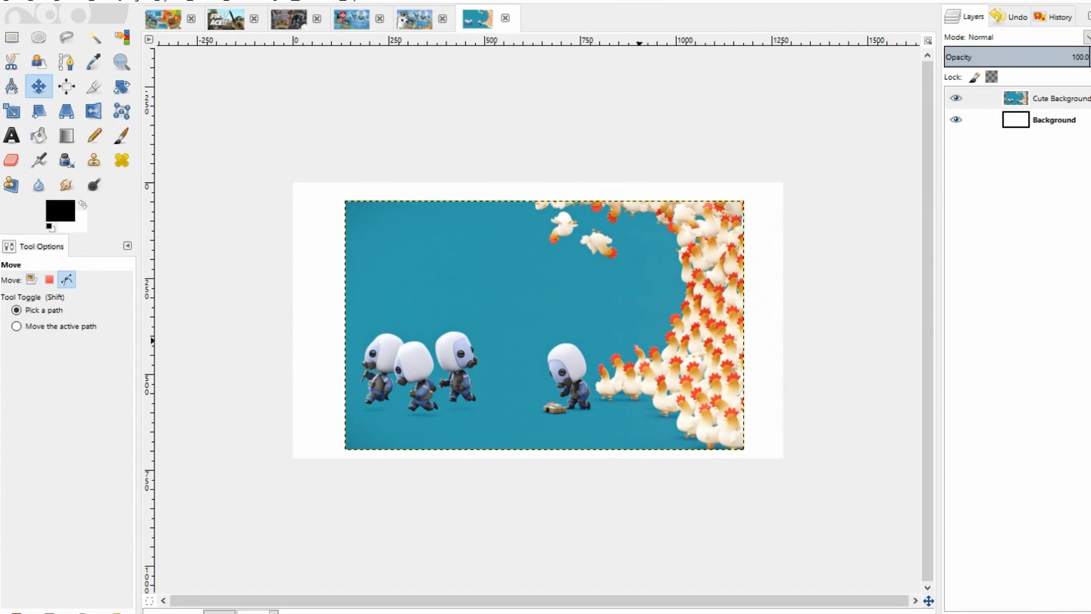
scroll(545, 329, "up", 1)
Compare the canvas with the white Background layer shown and hidden, leaving that layer hidden and Cute Background selected.
left_click(956, 119)
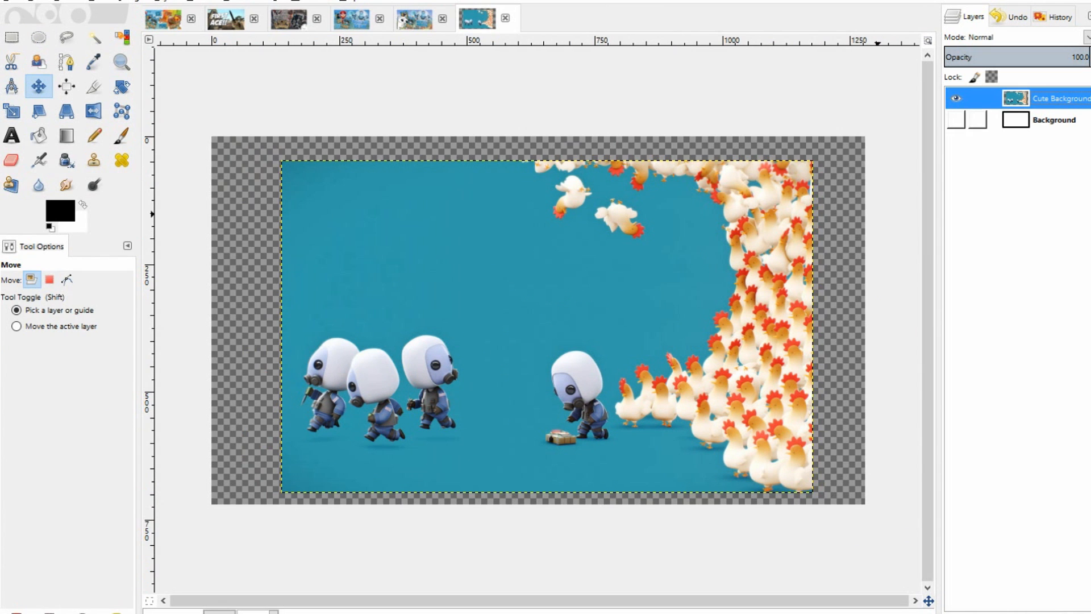
left_click(956, 120)
left_click(955, 120)
left_click(956, 119)
left_click(955, 119)
left_click(955, 120)
left_click(955, 119)
left_click(955, 119)
left_click(955, 120)
left_click(955, 119)
left_click(955, 119)
left_click(956, 119)
left_click(955, 119)
left_click(956, 120)
left_click(955, 119)
left_click(11, 110)
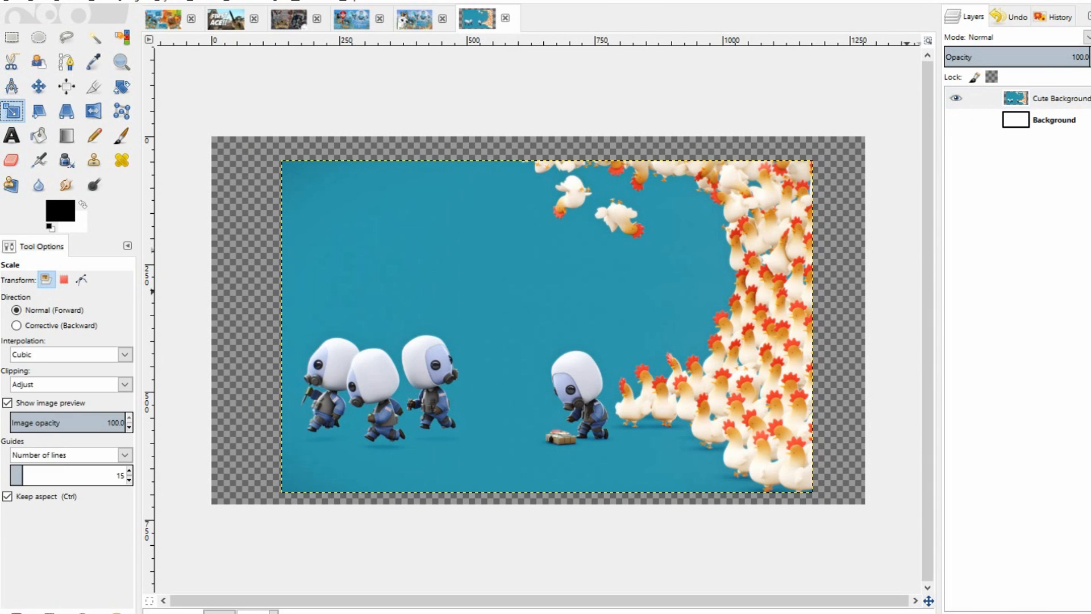
left_click(1051, 98)
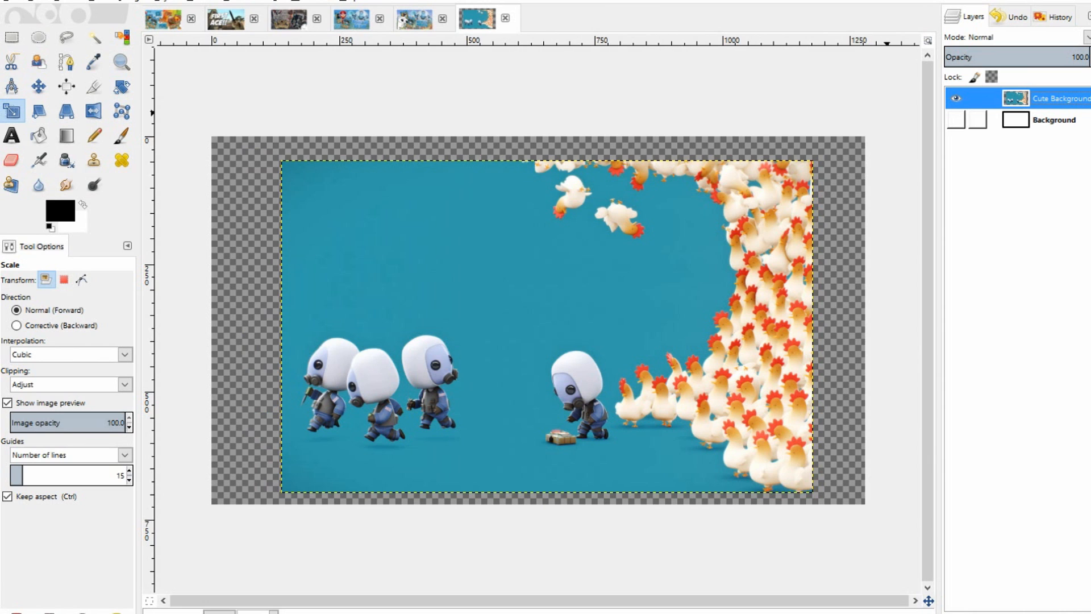
left_click(955, 119)
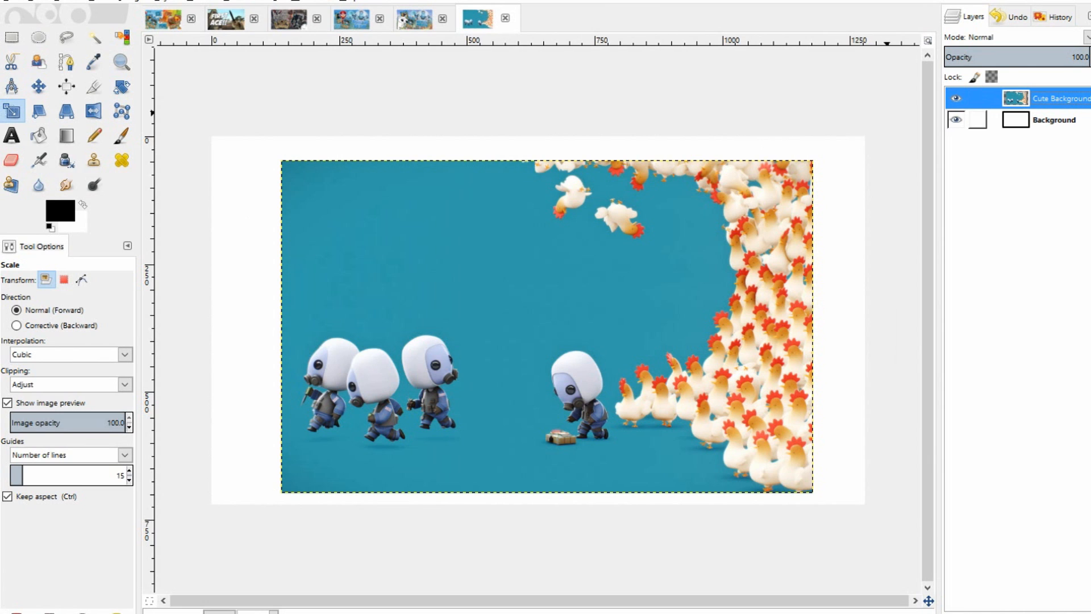
left_click(956, 120)
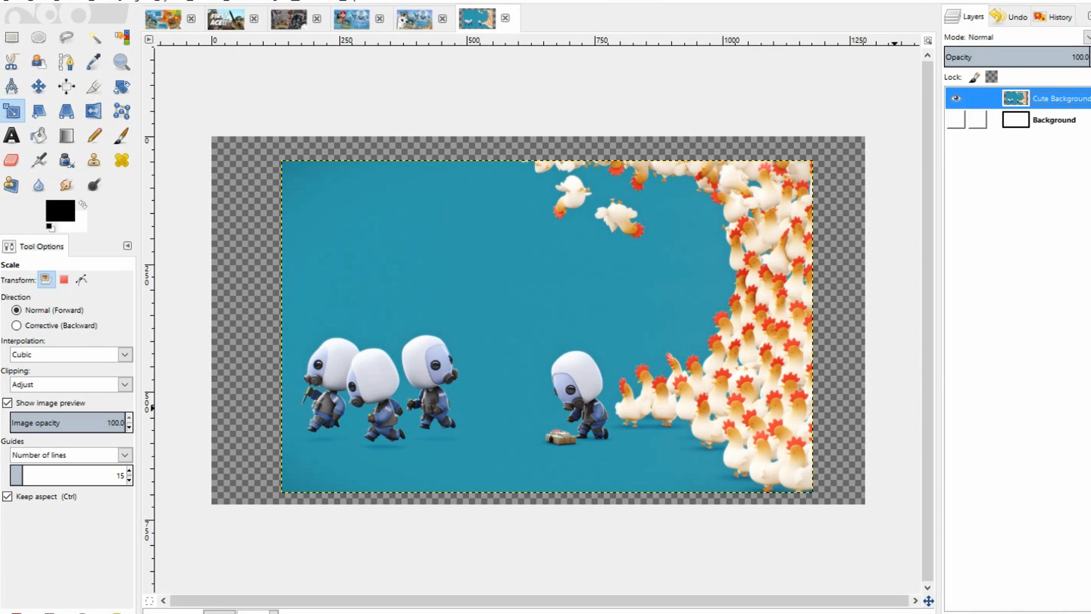
Switch to the Road to LB's thumbnail and hide the layers above its j and hj background layers.
left_click(352, 19)
left_click(1045, 312)
left_click(956, 313)
left_click(955, 313)
left_click_drag(955, 248, 955, 97)
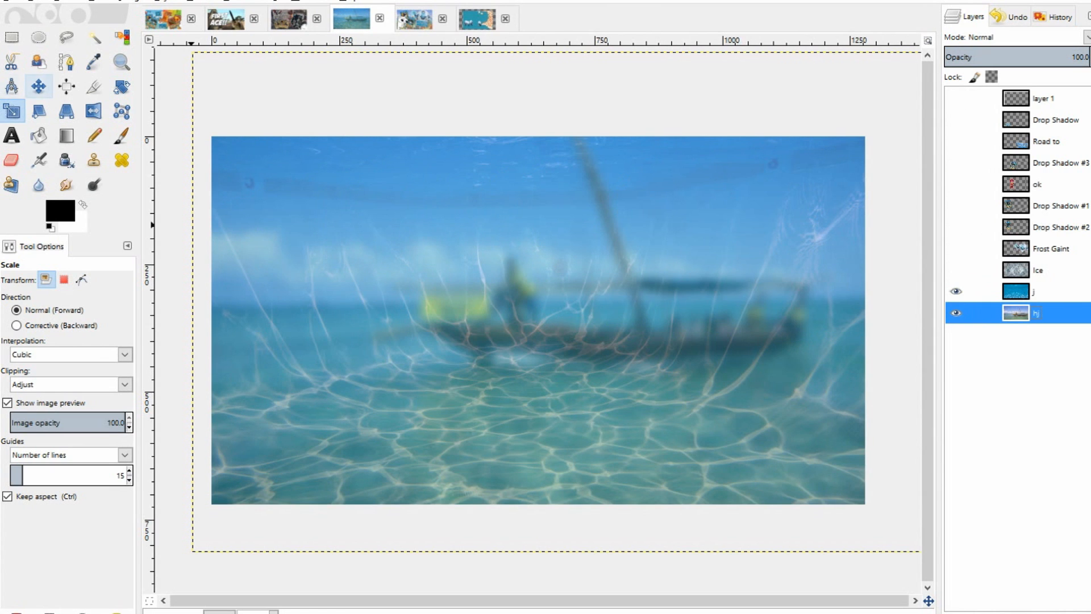
Show the Frost Gaint, Drop Shadow #1, #2 and #3, ok, Road to and layer 1 layers again, reviewing how they stack.
left_click(1015, 248)
left_click(956, 227)
left_click(956, 248)
left_click(955, 205)
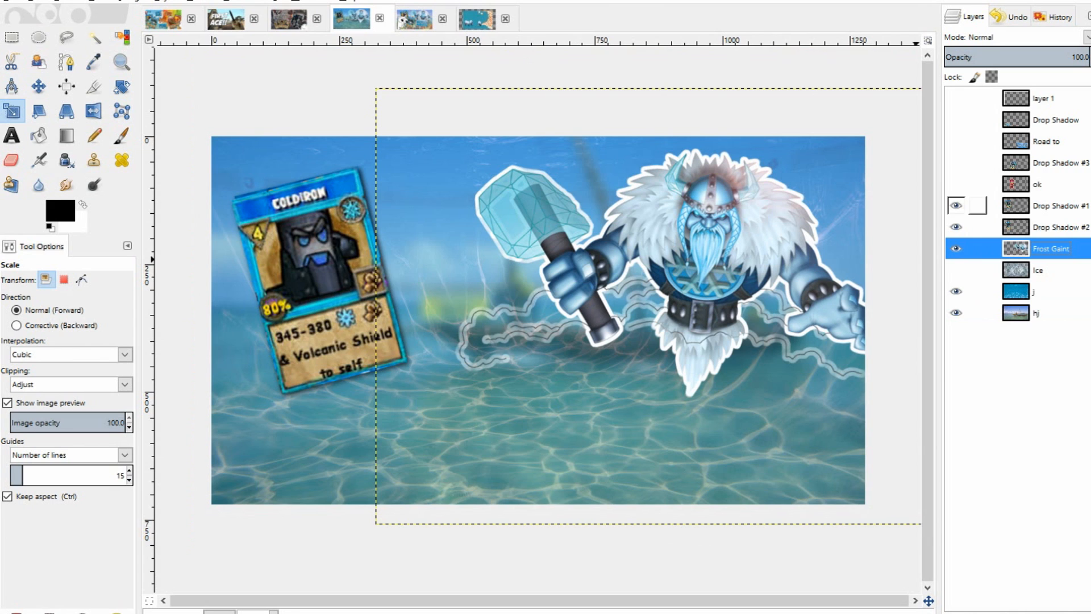
left_click(955, 184)
left_click(956, 162)
left_click(955, 141)
left_click(956, 98)
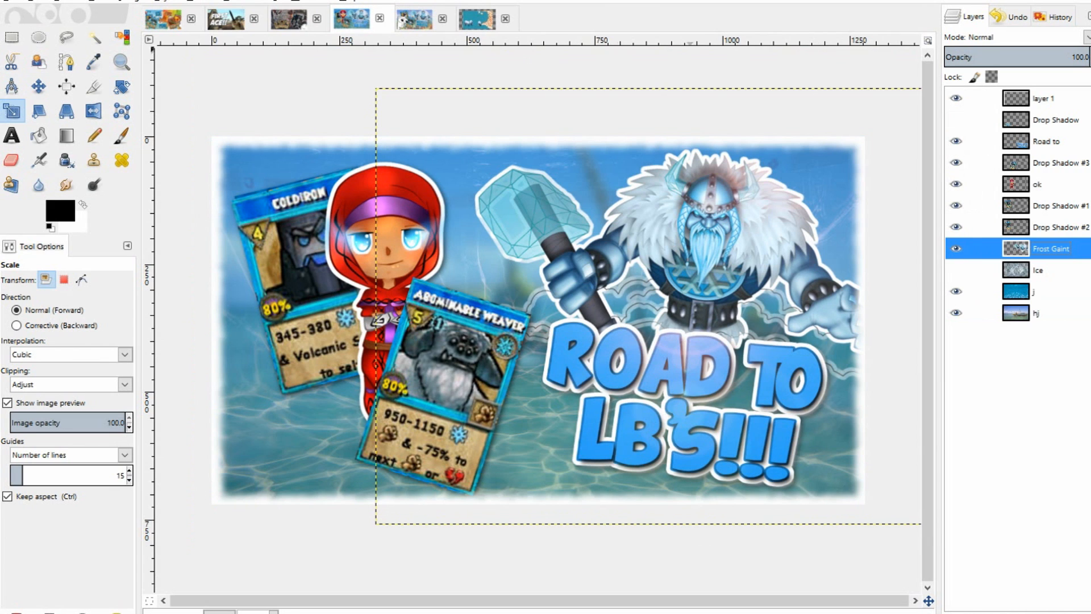
Return to the new chicken thumbnail and scale its Cute Background layer proportionally up to 1347 × 842 px.
left_click(477, 18)
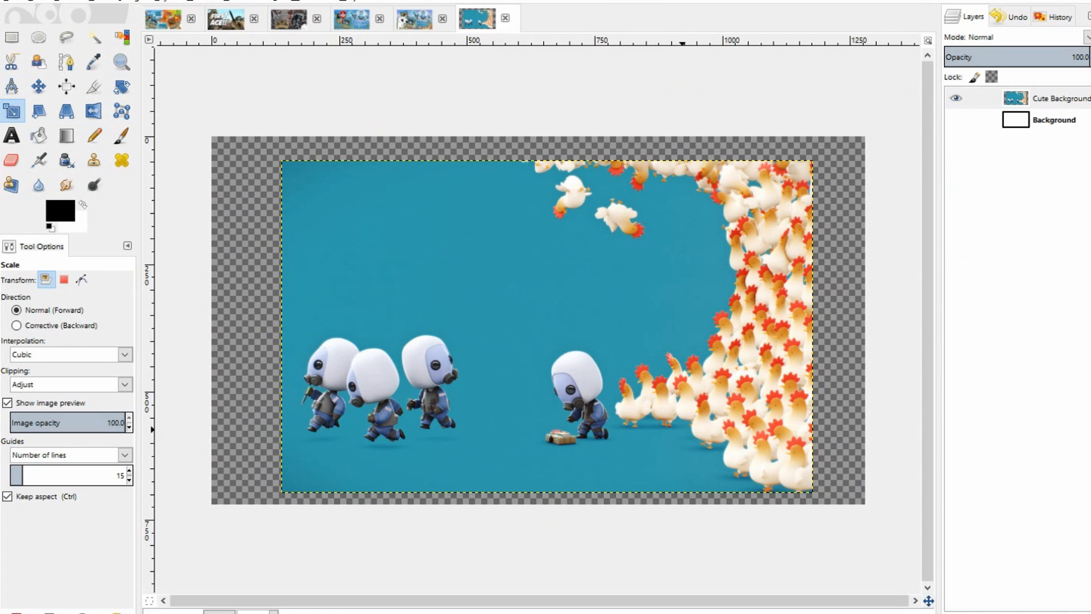
left_click_drag(791, 475, 905, 559)
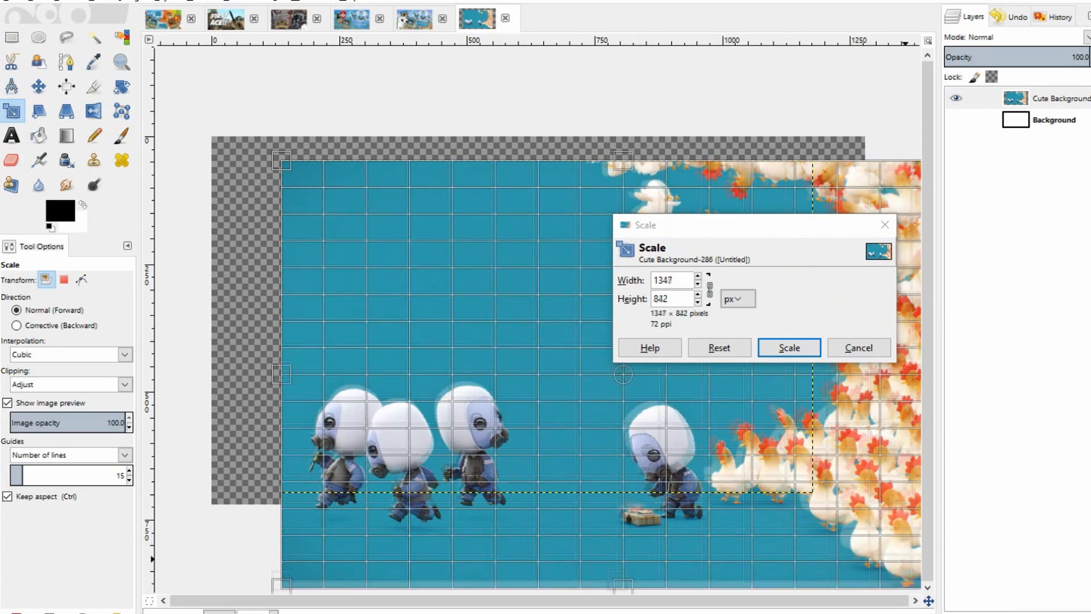
left_click(788, 347)
Move the enlarged Cute Background layer so that it covers the whole canvas, and keep it selected.
left_click(39, 87)
left_click_drag(421, 268, 370, 228)
left_click_drag(575, 335, 540, 335)
left_click_drag(332, 225, 330, 219)
left_click(1045, 120)
left_click(1045, 98)
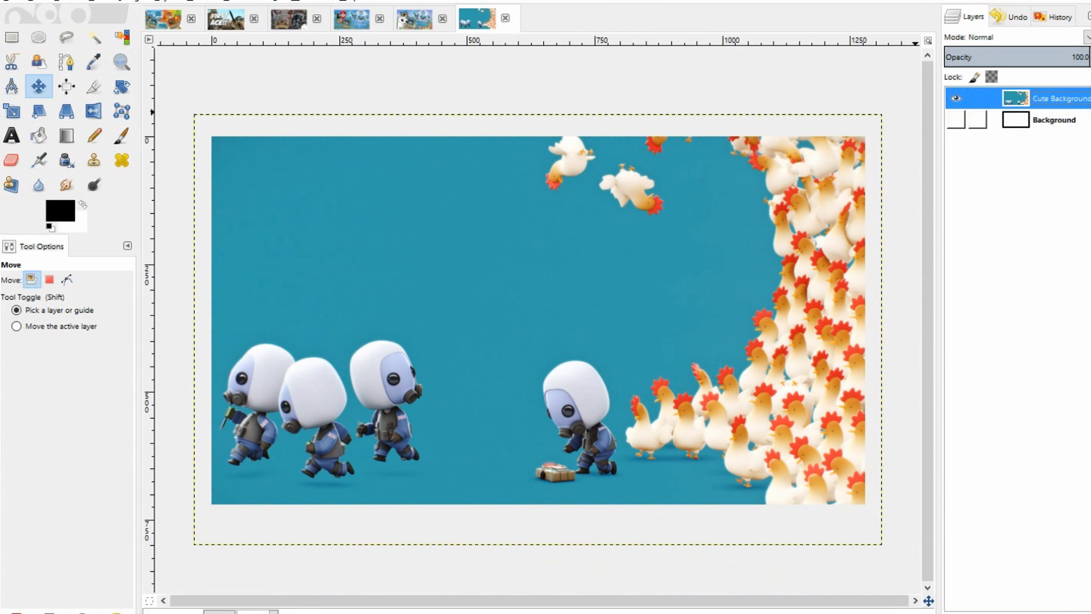
Move the Cute Background layer slightly down and alternate between it and the Background layer to compare their boundaries.
left_click(1046, 120)
left_click_drag(650, 292, 651, 301)
left_click(1051, 98)
left_click(1051, 120)
left_click(1051, 98)
left_click(1051, 120)
left_click(1051, 98)
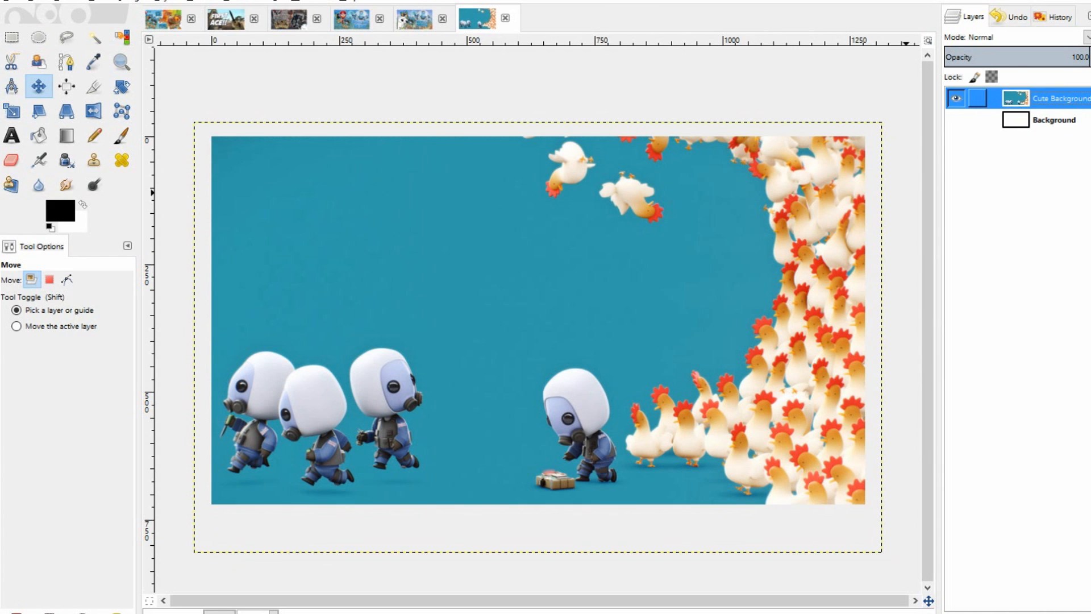
Try fitting the Cute Background layer's boundary to the image size with Layer to Image Size.
right_click(1040, 100)
left_click(765, 162)
right_click(1061, 102)
left_click(659, 136)
right_click(1055, 91)
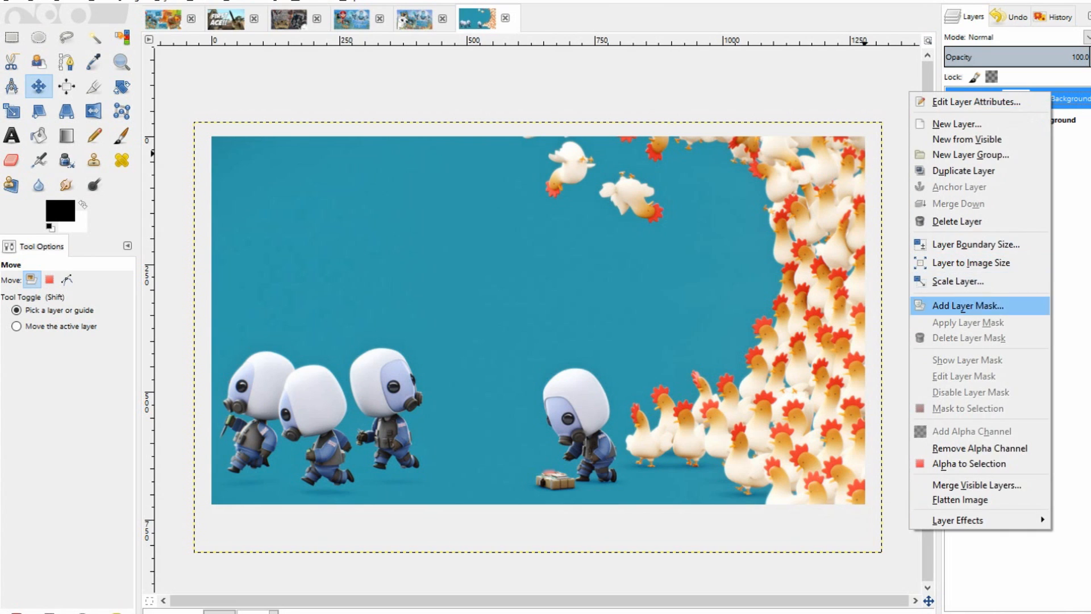
left_click(977, 261)
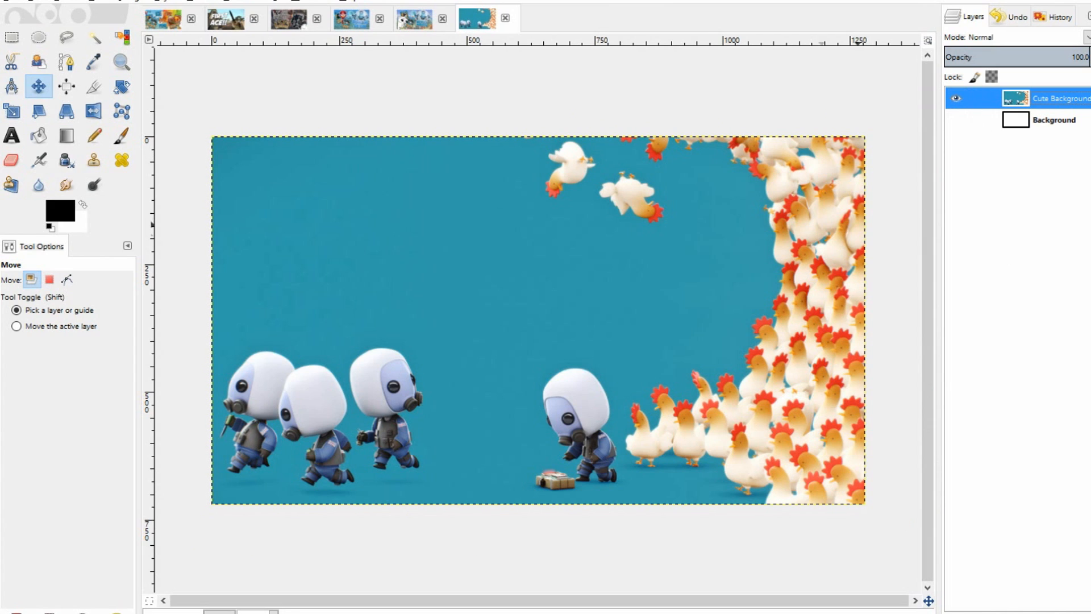
Show the white Background layer briefly, hide it again and reselect the Cute Background layer.
left_click(1053, 120)
left_click(956, 120)
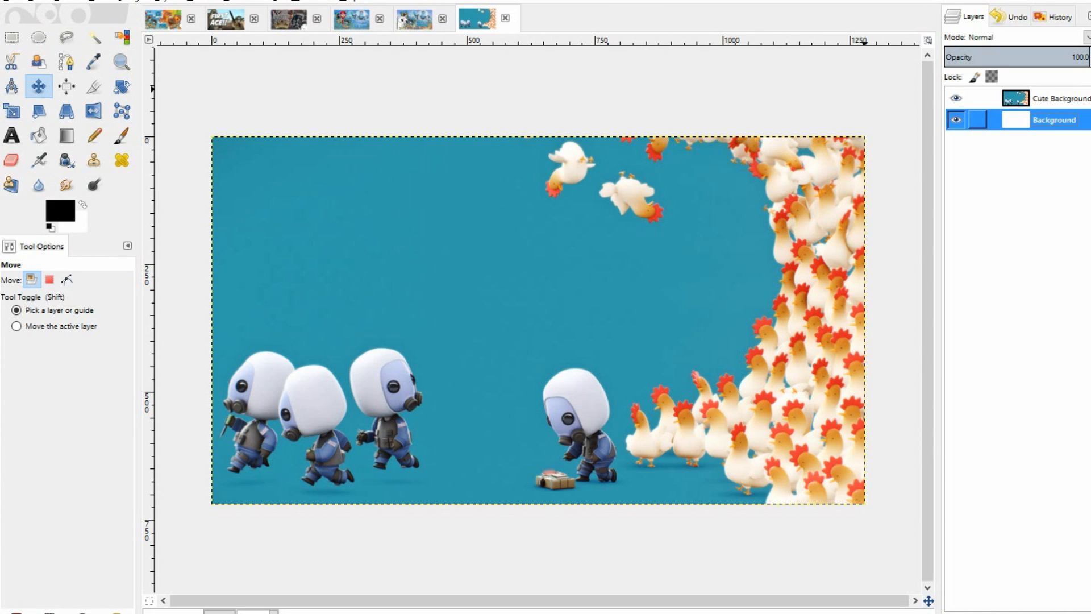
left_click(956, 120)
left_click(1046, 98)
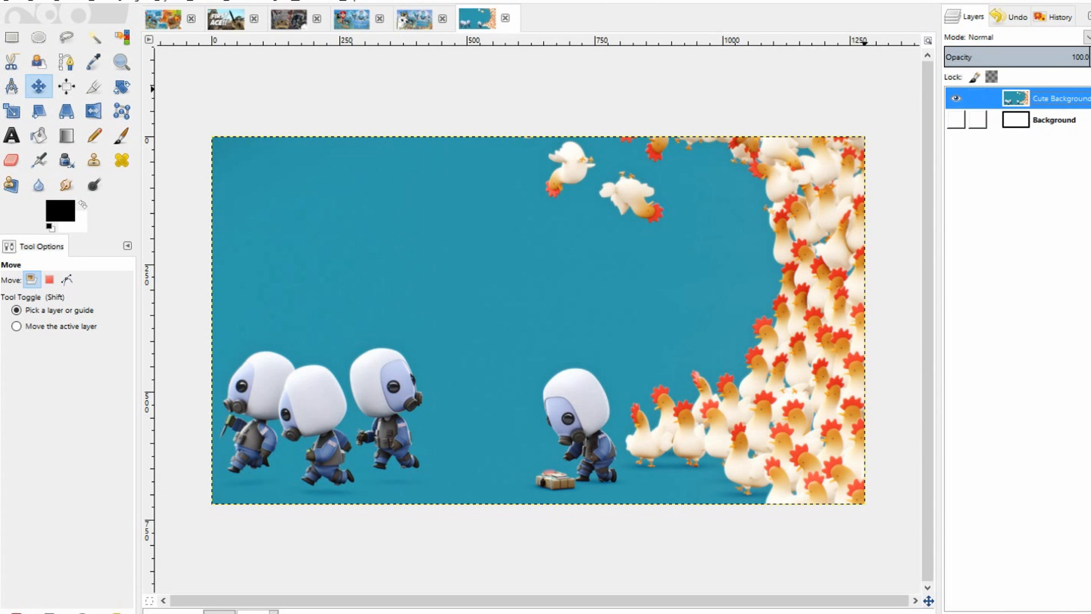
Apply Layer to Image Size to the Cute Background layer so that its boundary matches the canvas.
right_click(1037, 103)
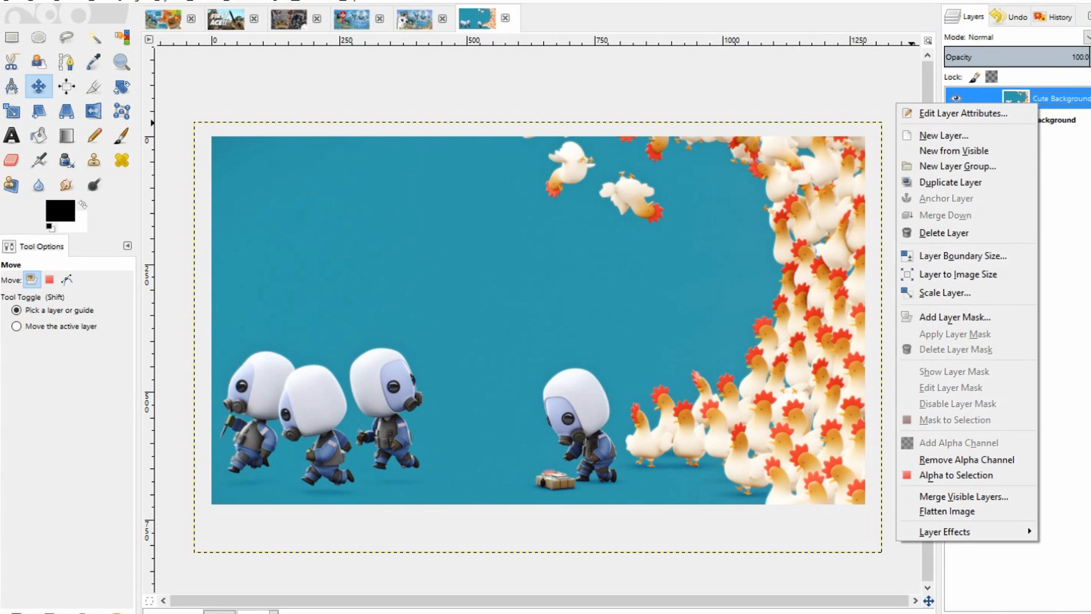
left_click(976, 98)
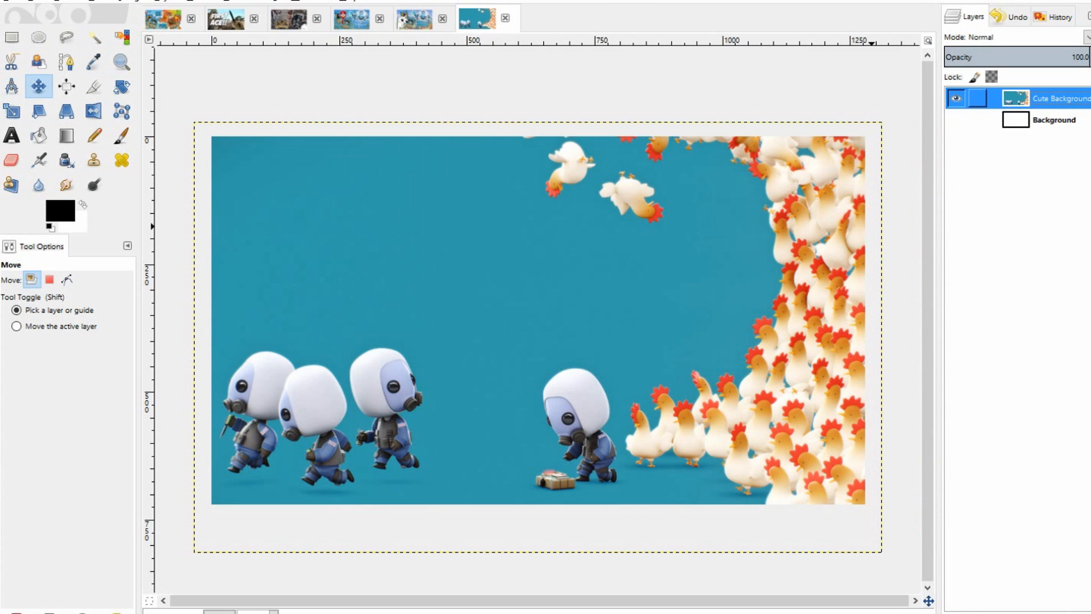
right_click(977, 96)
left_click(976, 92)
right_click(960, 98)
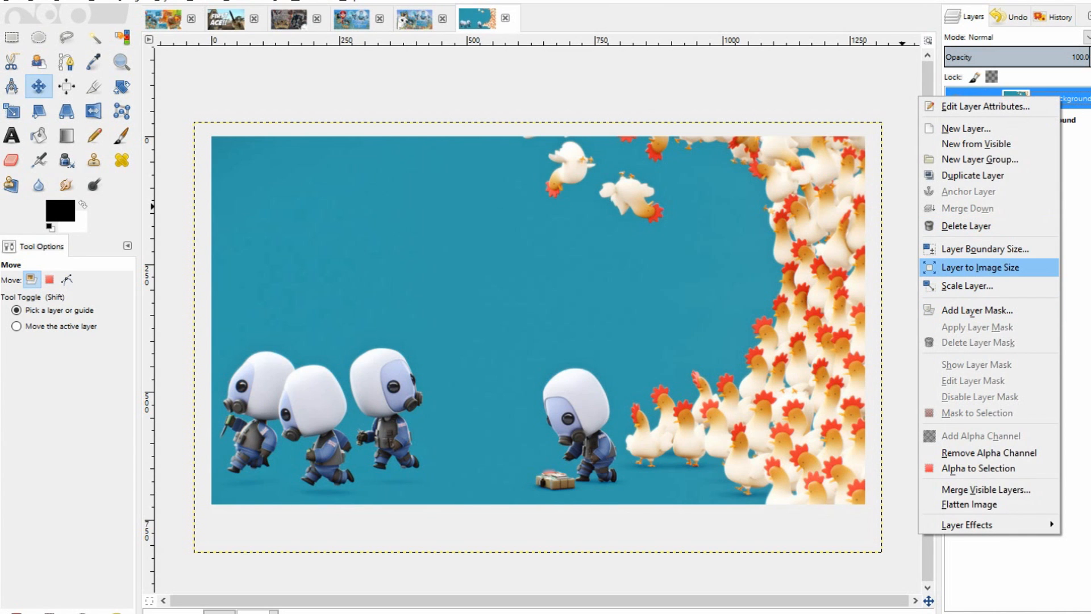
left_click(980, 267)
Compare the boundaries of the Background and resized Cute Background layers by selecting them alternately, ending on Cute Background.
left_click(1053, 120)
left_click(1053, 98)
left_click(1052, 120)
left_click(1052, 99)
left_click(1053, 120)
left_click(1053, 99)
left_click(1053, 120)
left_click(1053, 99)
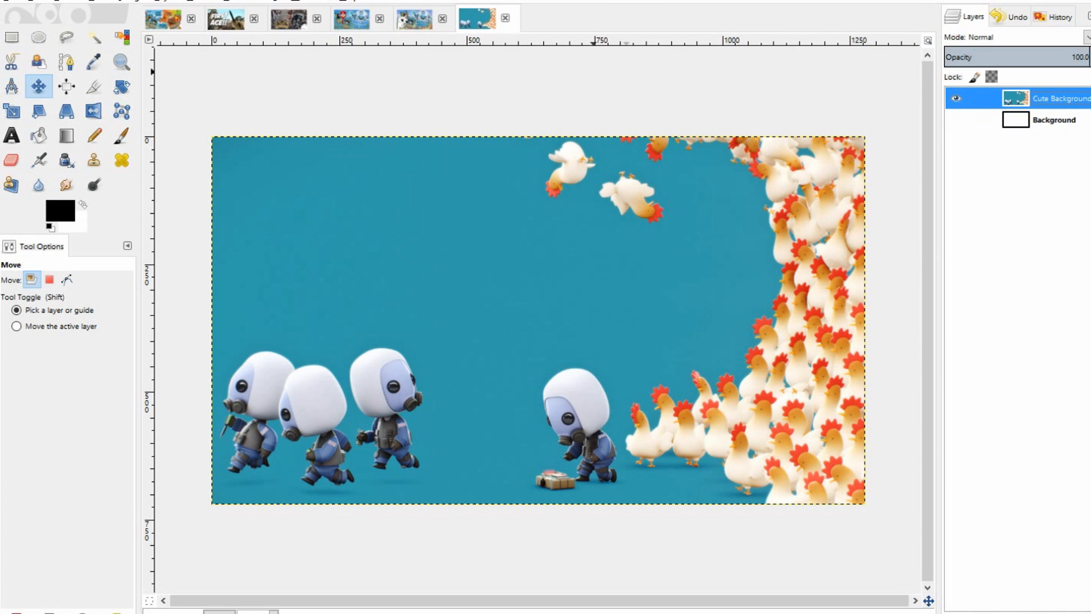
Create a new 1280 × 720 px image and hide its Background layer.
left_click(9, 1)
left_click(35, 12)
left_click(711, 317)
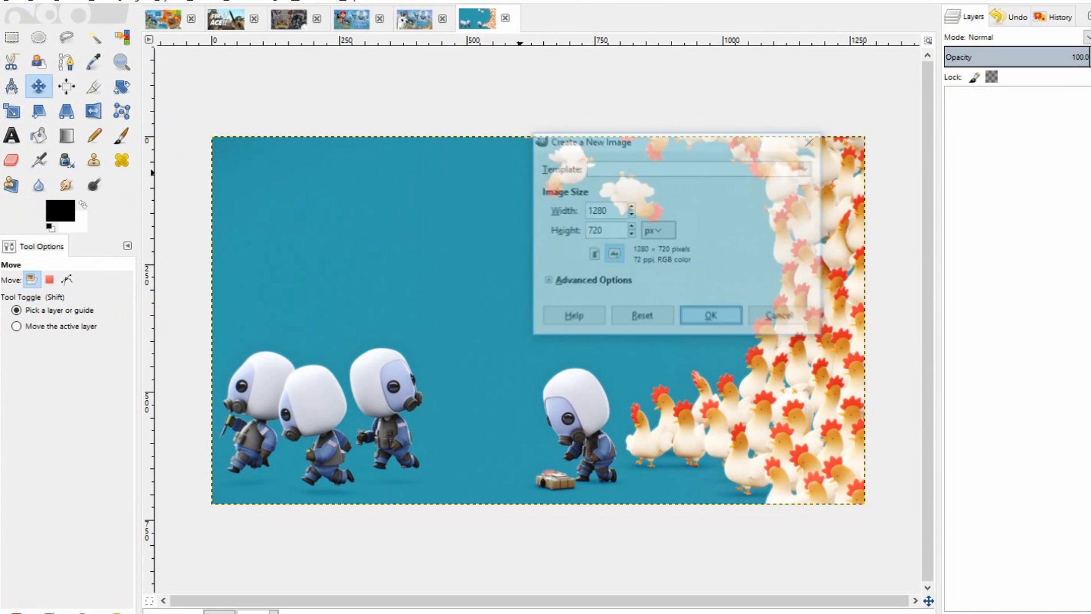
left_click(955, 98)
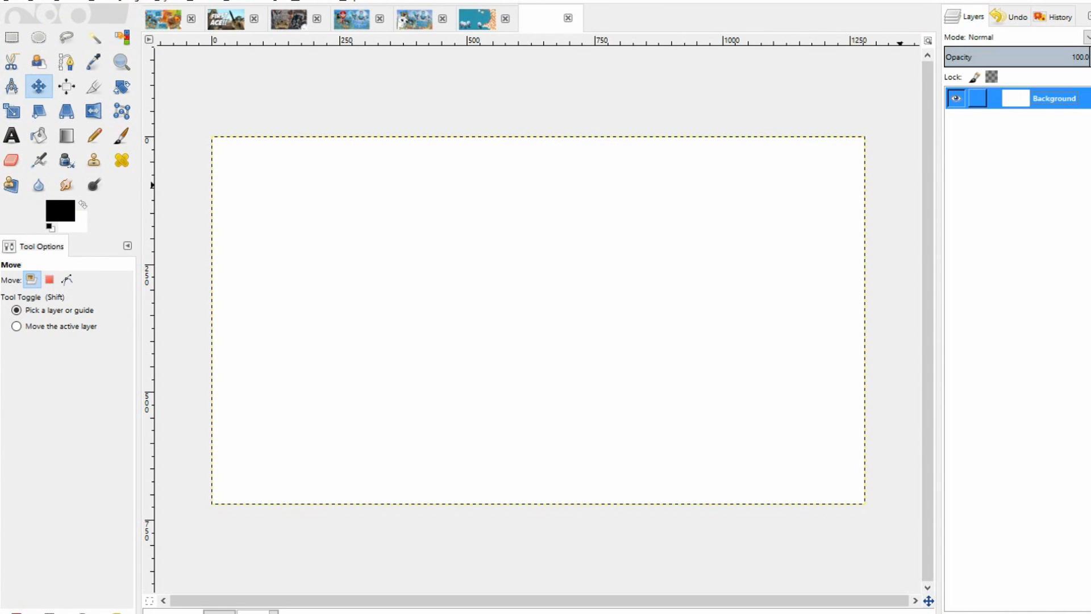
Create a text box across most of the new canvas and enter the letter d in Sans at 116 px.
key("t")
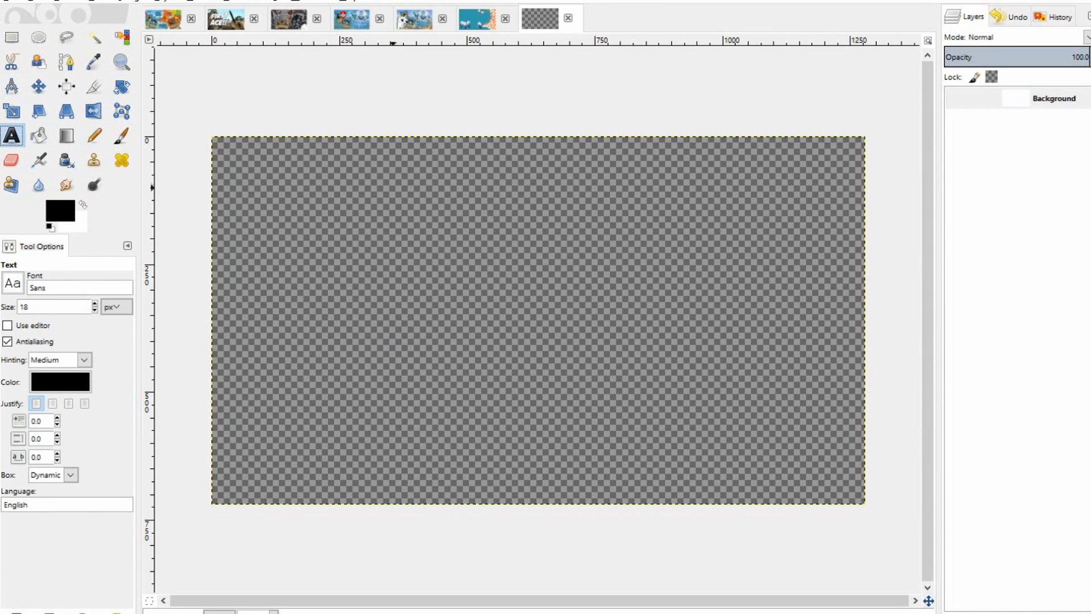
left_click_drag(298, 212, 808, 474)
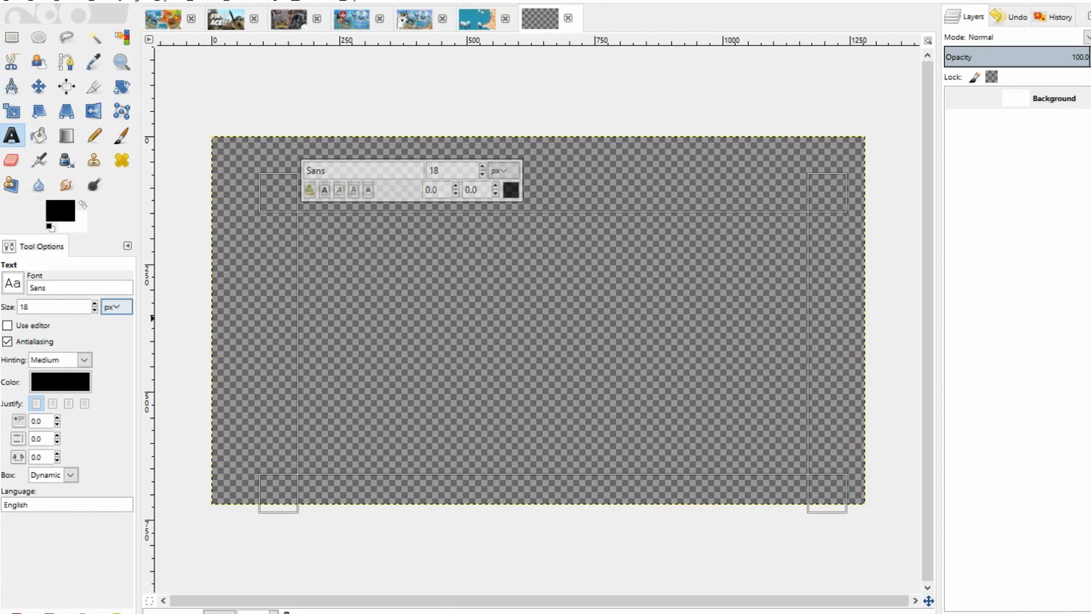
type("116")
type("d")
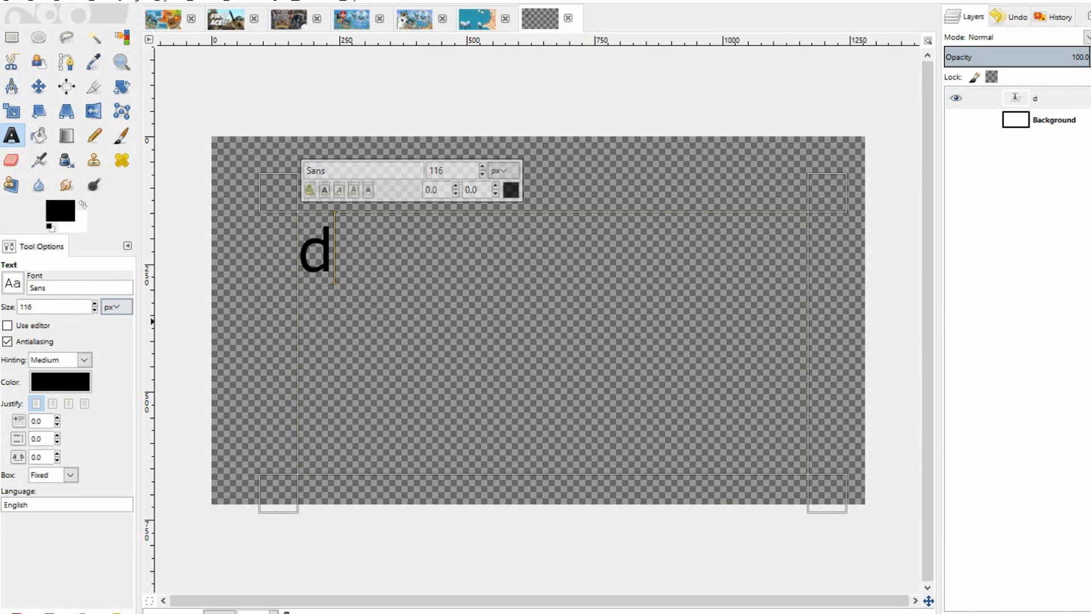
Try larger text sizes for the letter d, going up to about 219 px and settling at 187 px.
left_click(94, 303)
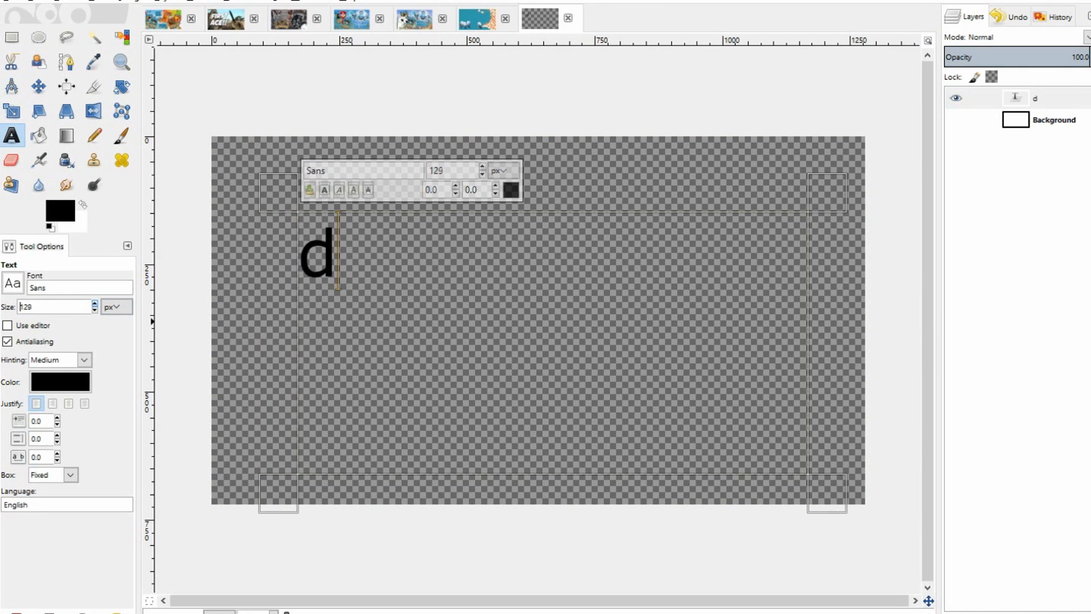
left_click(94, 310)
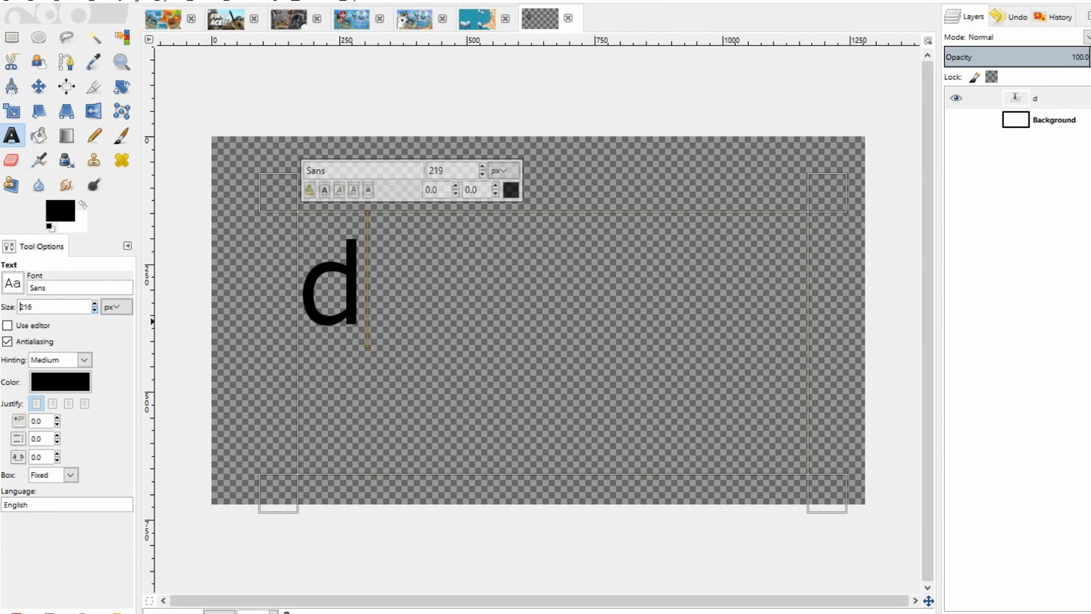
left_click(94, 302)
left_click(94, 303)
left_click(94, 303)
left_click(94, 303)
left_click(95, 302)
left_click(94, 302)
left_click(95, 303)
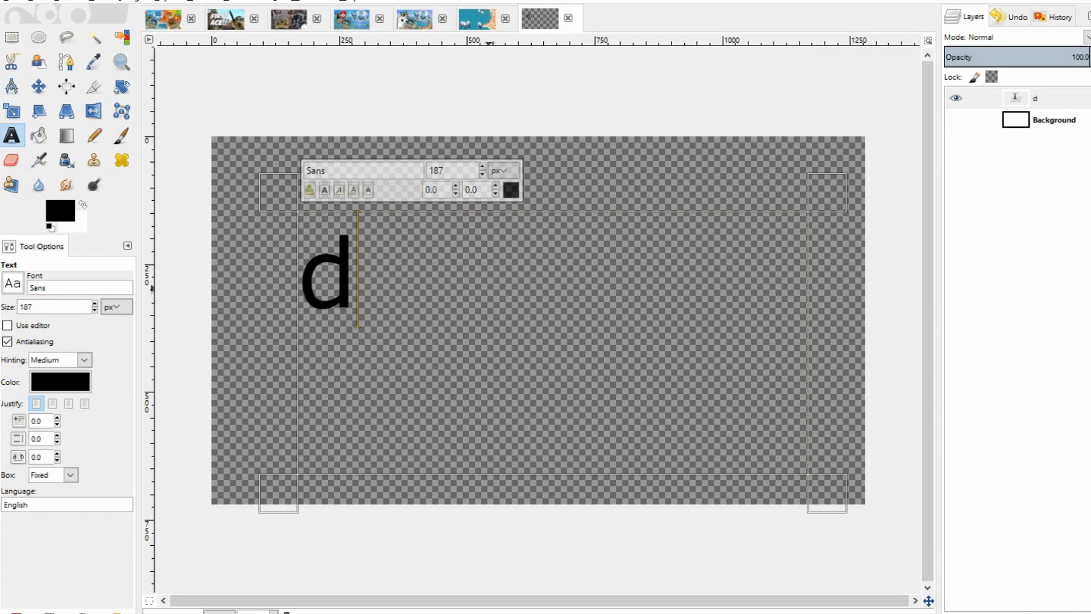
Glance at the chicken thumbnail, return to the text image and set the letter's size to 200 px.
left_click(476, 19)
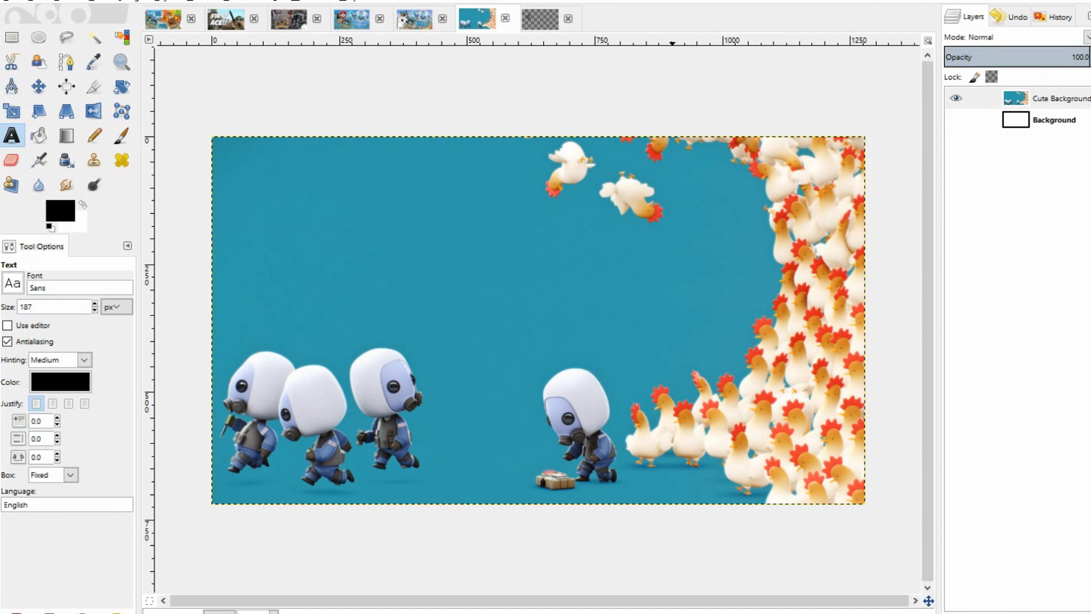
left_click(539, 19)
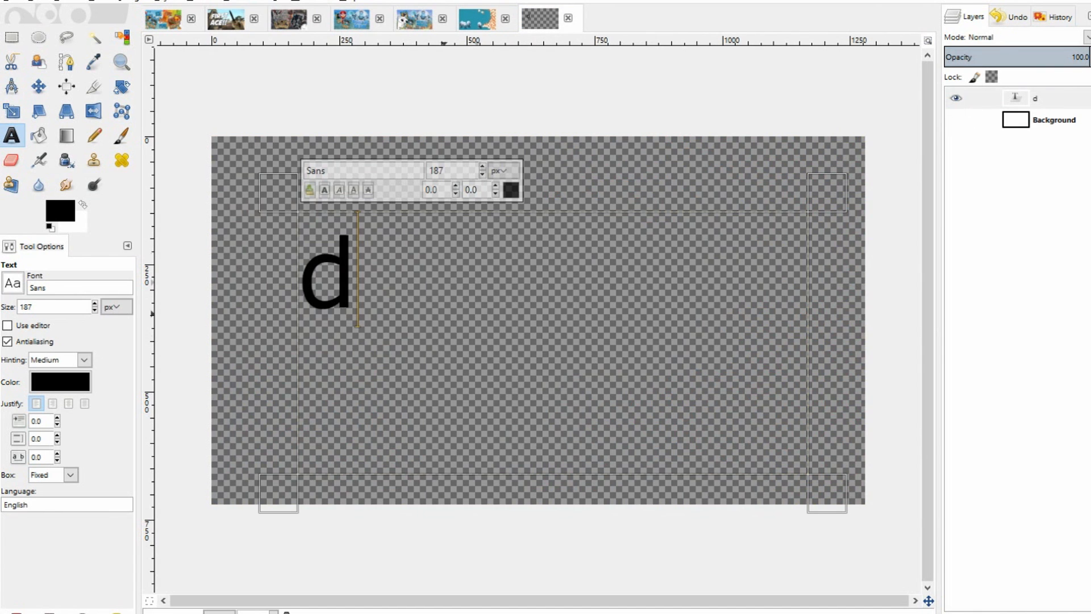
left_click(95, 303)
left_click(94, 303)
left_click(94, 303)
left_click(95, 303)
left_click(95, 303)
left_click(94, 303)
left_click(94, 303)
left_click(95, 303)
left_click(94, 303)
left_click(94, 303)
left_click(94, 303)
left_click(94, 303)
left_click(95, 302)
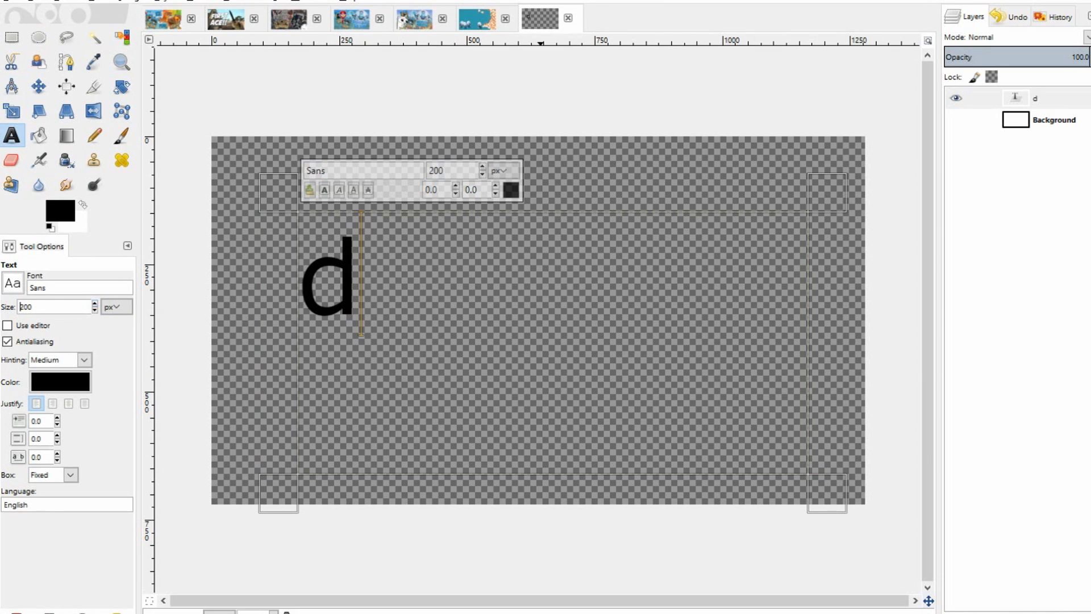
left_click(476, 19)
Replace the letter d in the text box with "Thumbnai".
key("ctrl+a")
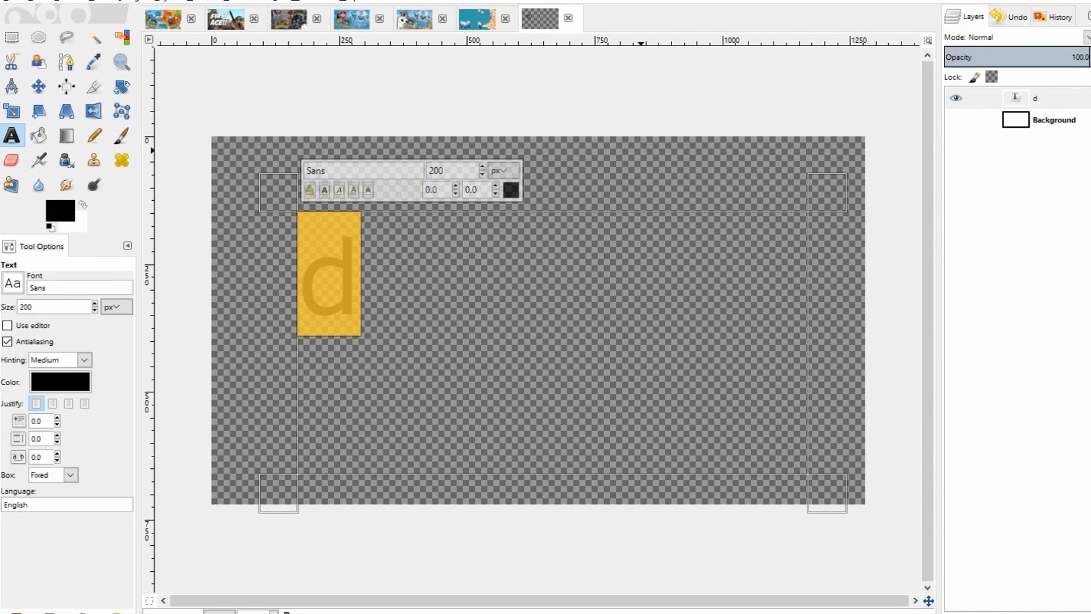
type("th")
key("BackSpace")
key("BackSpace")
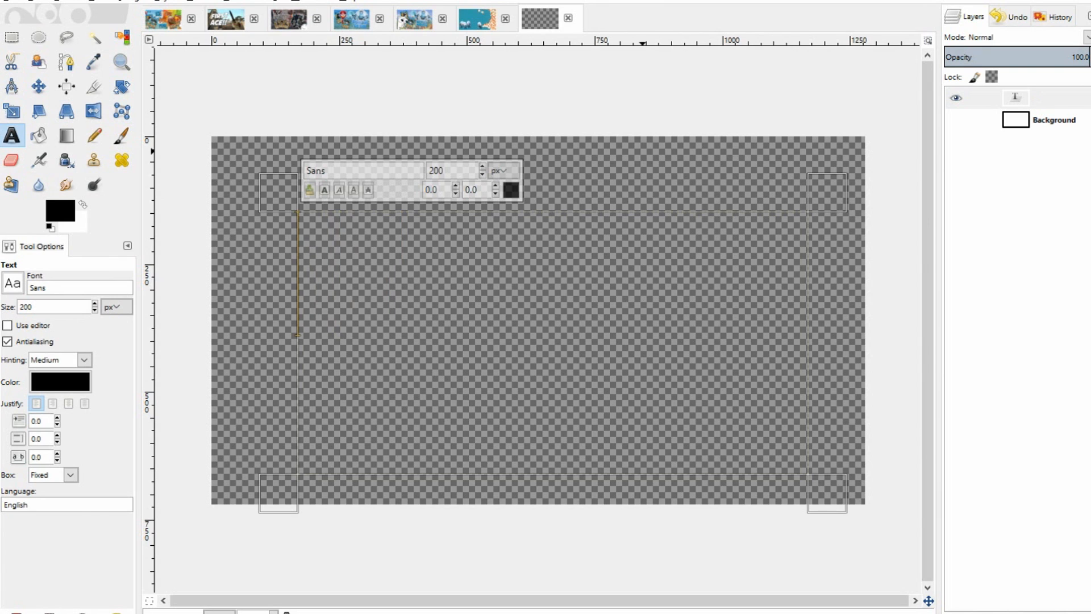
type("TH")
key("BackSpace")
type("humb")
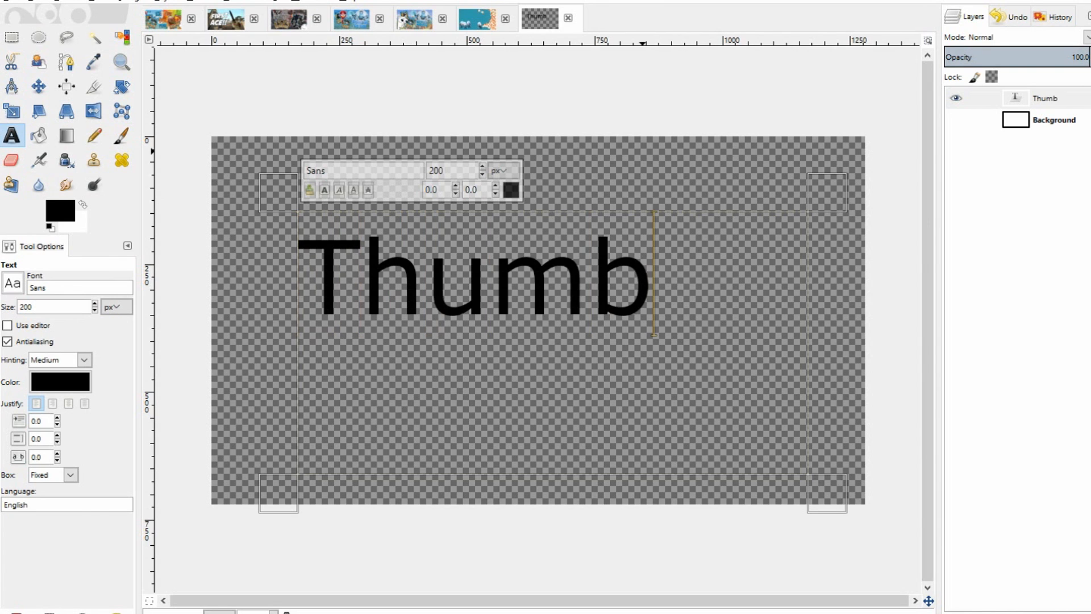
type("nail")
key("Return")
key("BackSpace")
key("BackSpace")
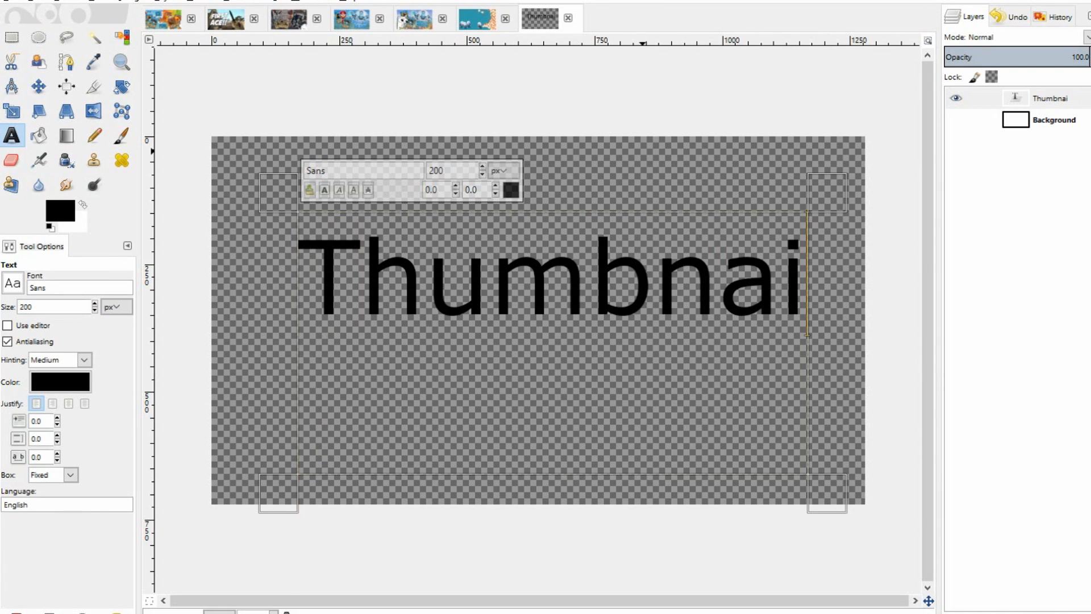
Reposition the text box toward the canvas's upper-left corner, complete the word "Thumbnail" and add "Turotial" on a second line.
left_click_drag(262, 191, 183, 167)
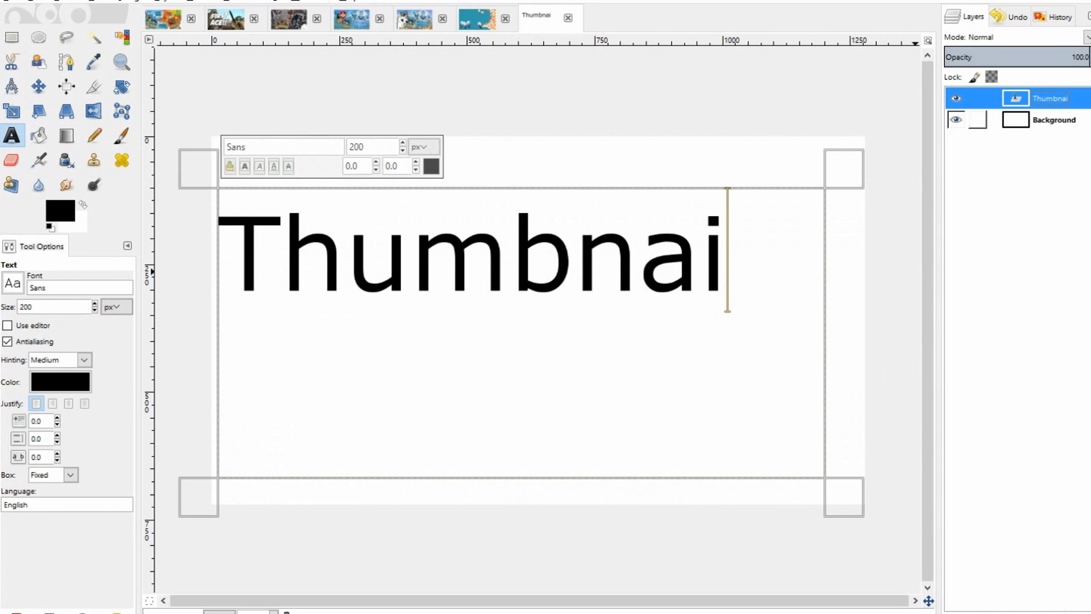
type("lk")
key("BackSpace")
key("Return")
type("t")
key("BackSpace")
key("BackSpace")
key("BackSpace")
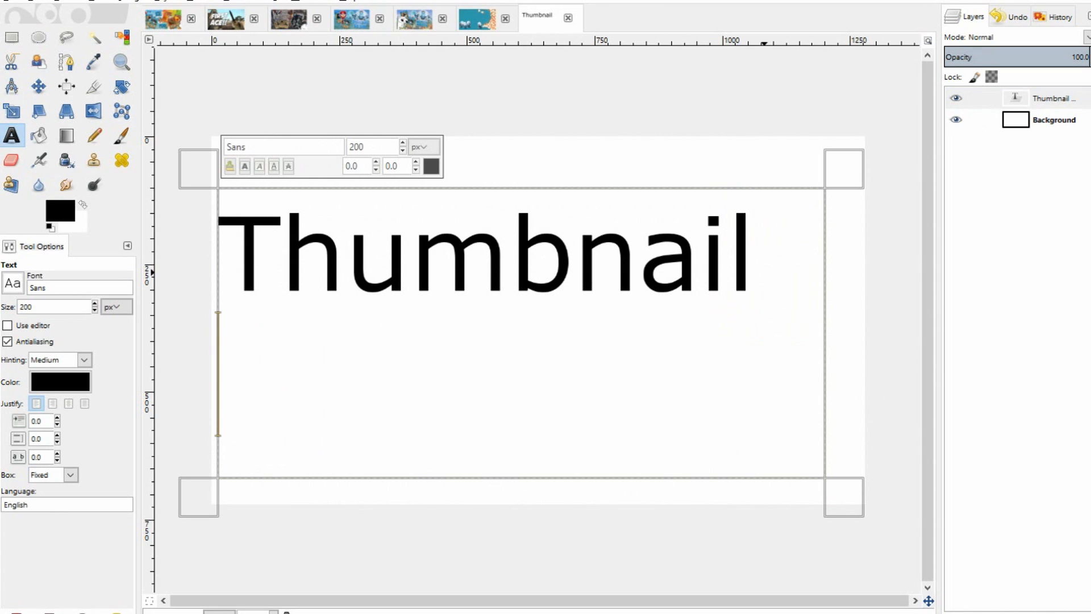
type("Turotial")
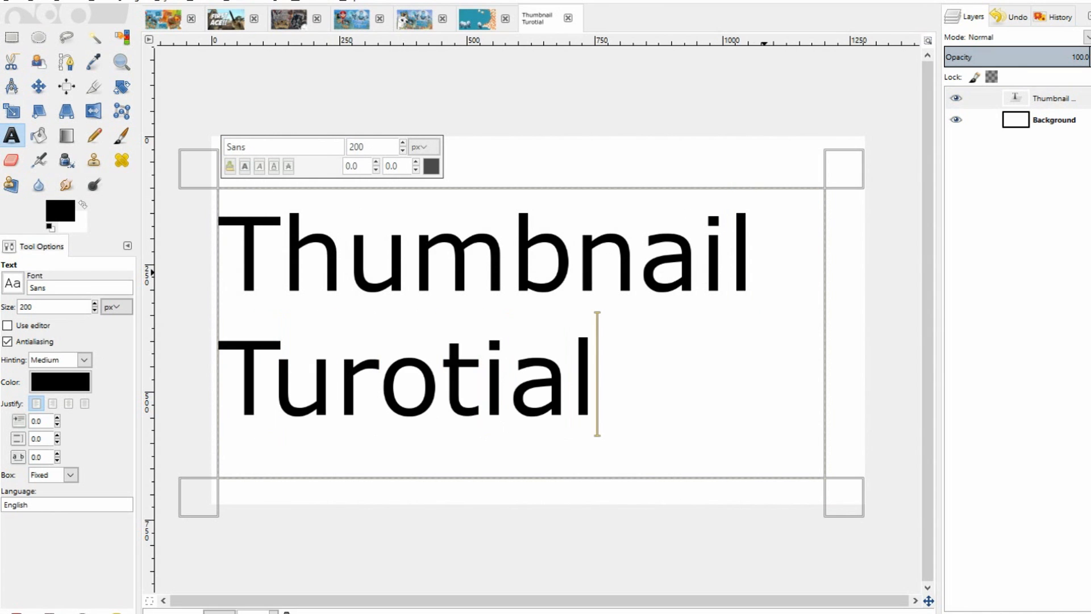
Demonstrate selecting all of the two-line text and clearing the selection, repeating it several times.
key("ctrl+a")
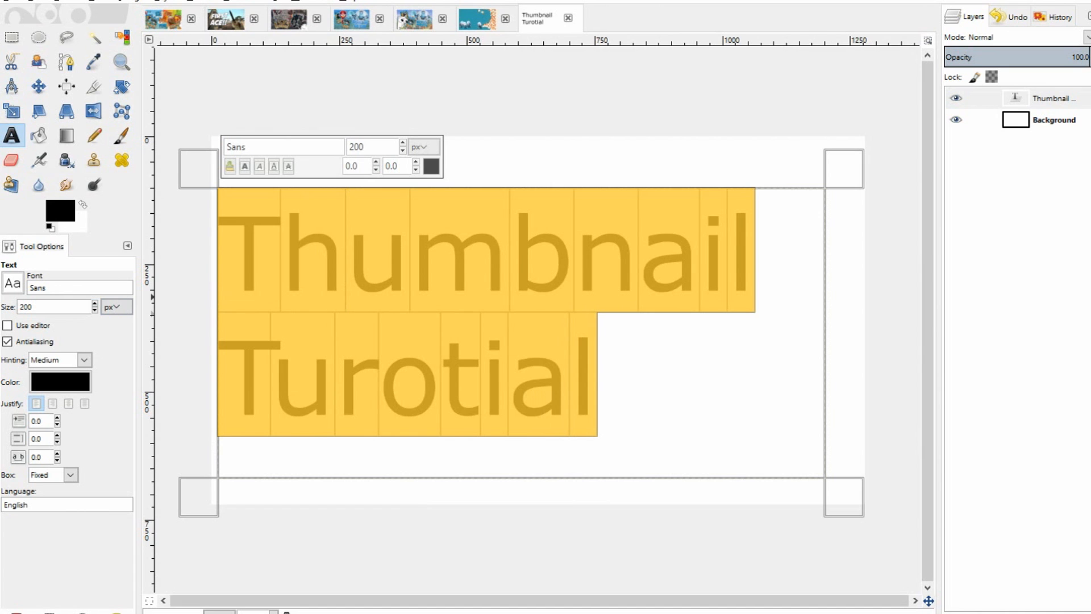
left_click(508, 364)
left_click(621, 360)
key("ctrl+a")
left_click(656, 413)
left_click_drag(563, 379, 239, 214)
left_click(480, 359)
left_click_drag(600, 370, 218, 244)
left_click(626, 361)
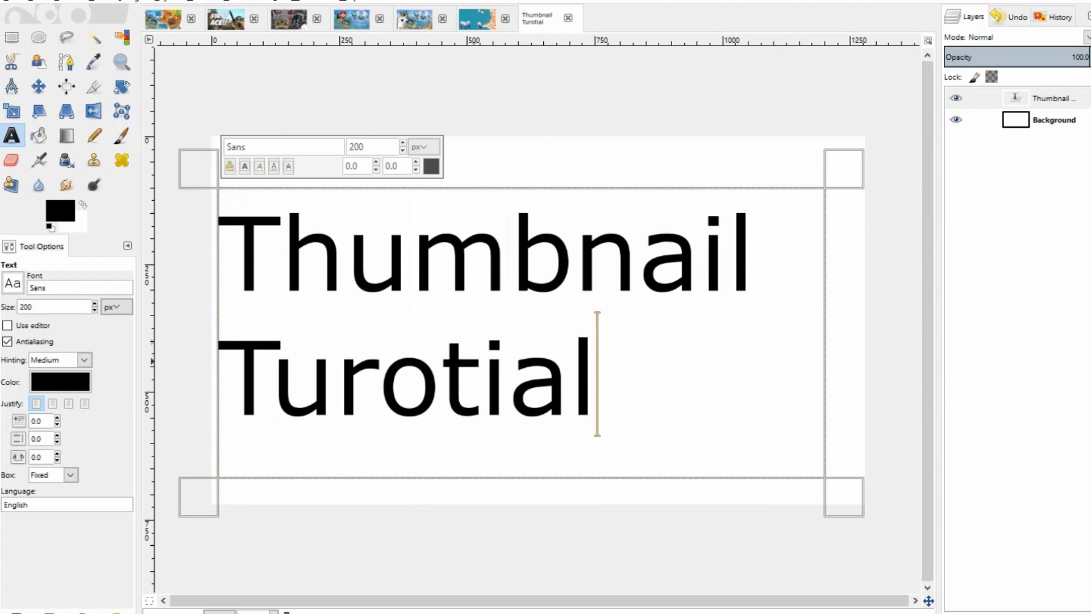
key("ctrl+a")
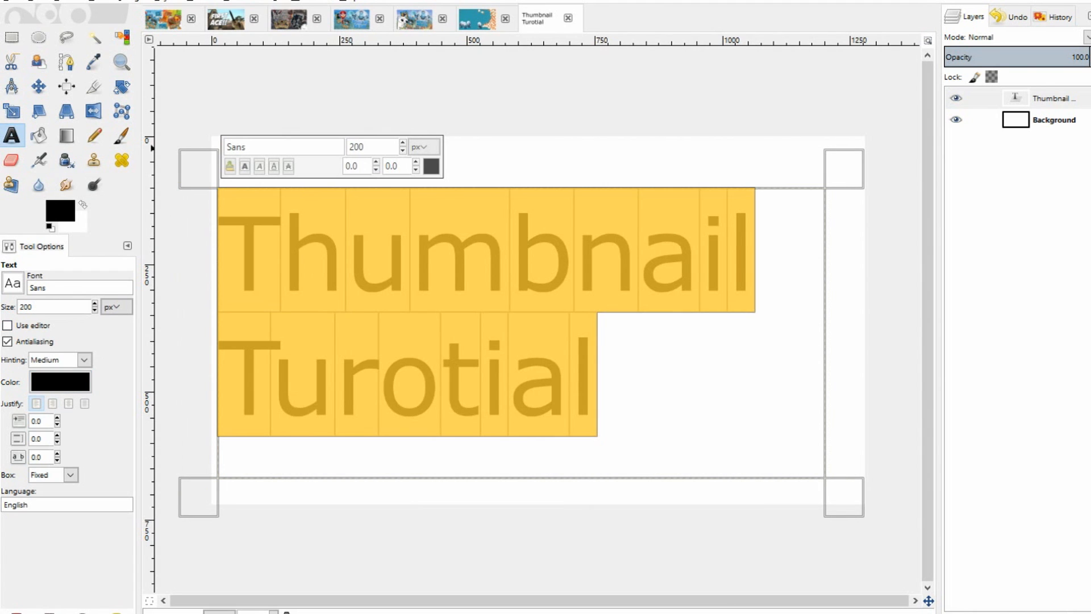
left_click(274, 269)
left_click_drag(603, 392, 216, 238)
left_click(341, 267)
left_click_drag(599, 391, 186, 218)
left_click(330, 237)
left_click(665, 346)
left_click_drag(665, 346, 232, 244)
left_click(278, 253)
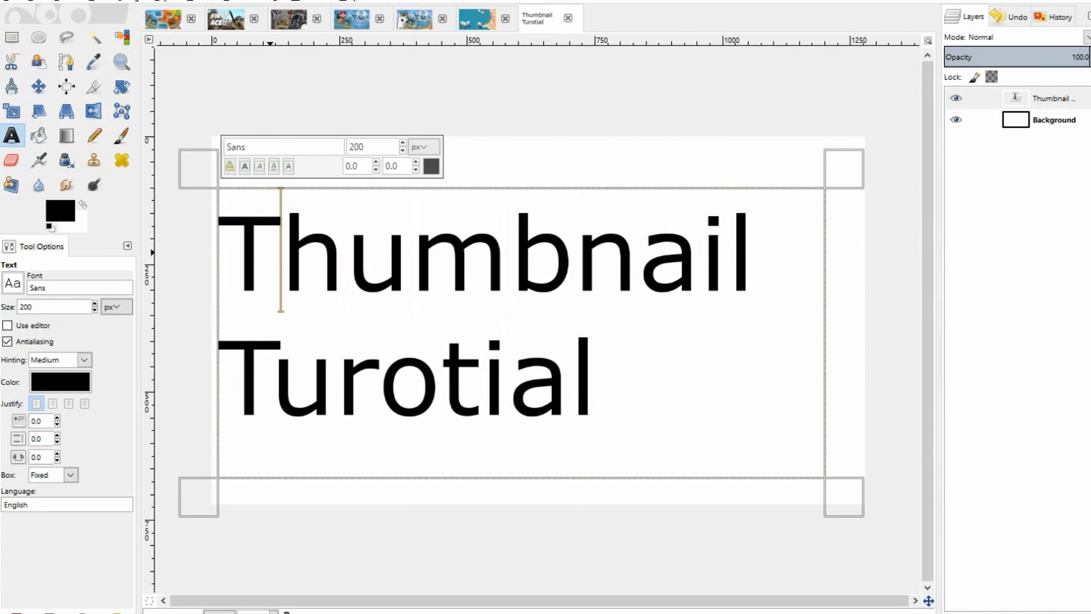
left_click(229, 245)
Select both text lines, try right, centred and filled justification, and restore left justification.
left_click_drag(606, 392, 188, 227)
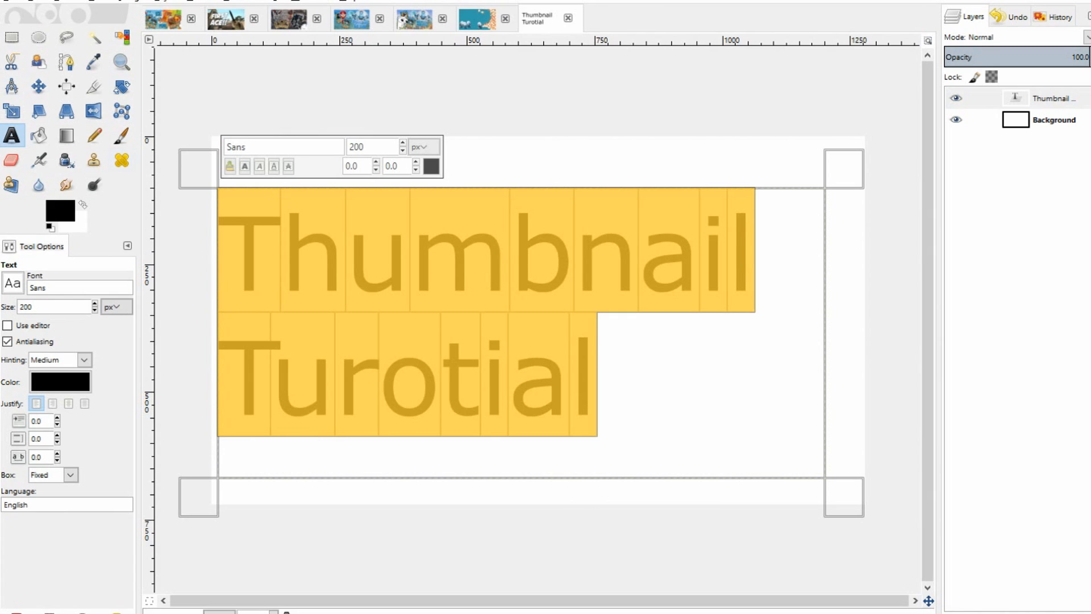
left_click(53, 403)
left_click(68, 402)
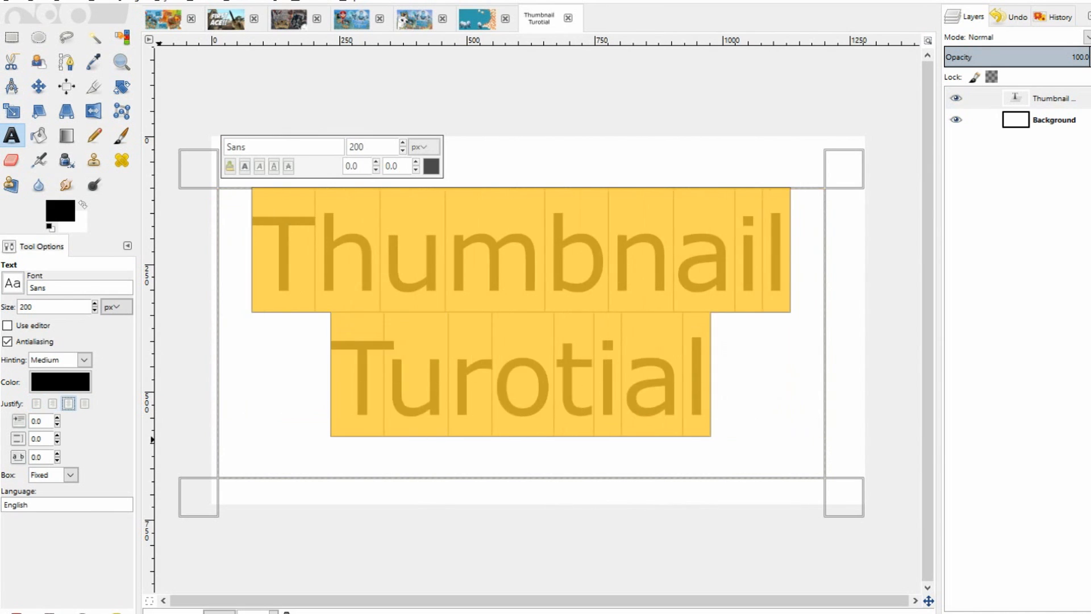
left_click(84, 402)
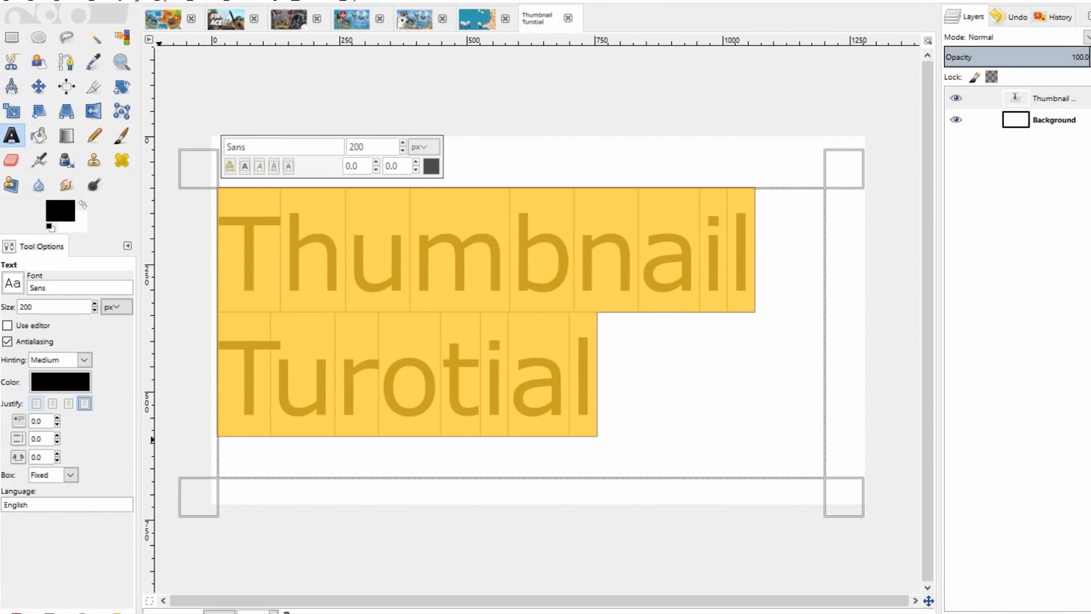
left_click(37, 403)
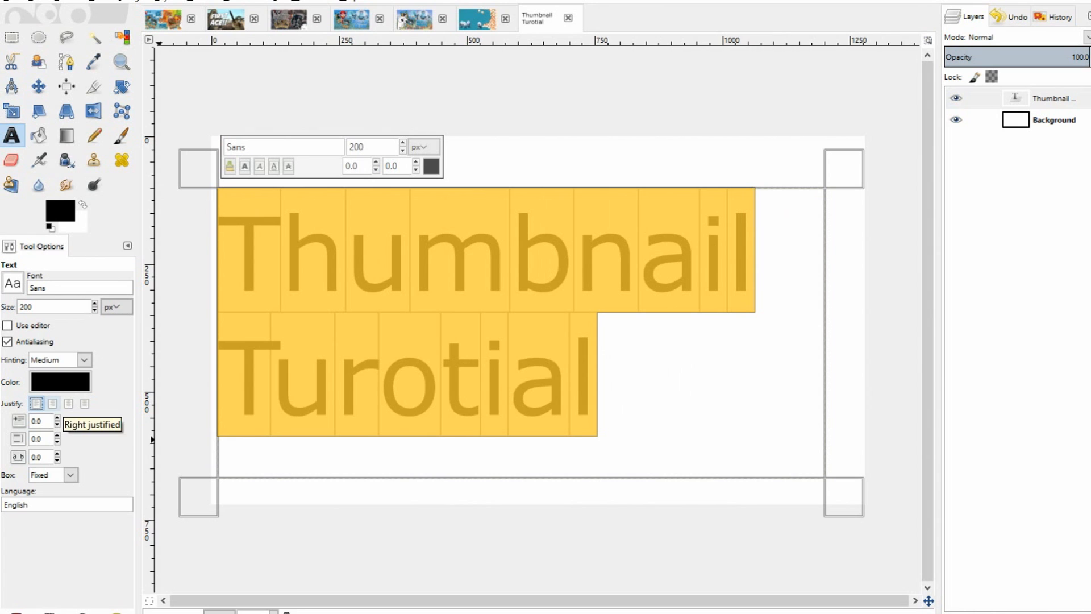
Centre-justify both text lines and clear the text selection.
left_click(52, 403)
left_click(68, 403)
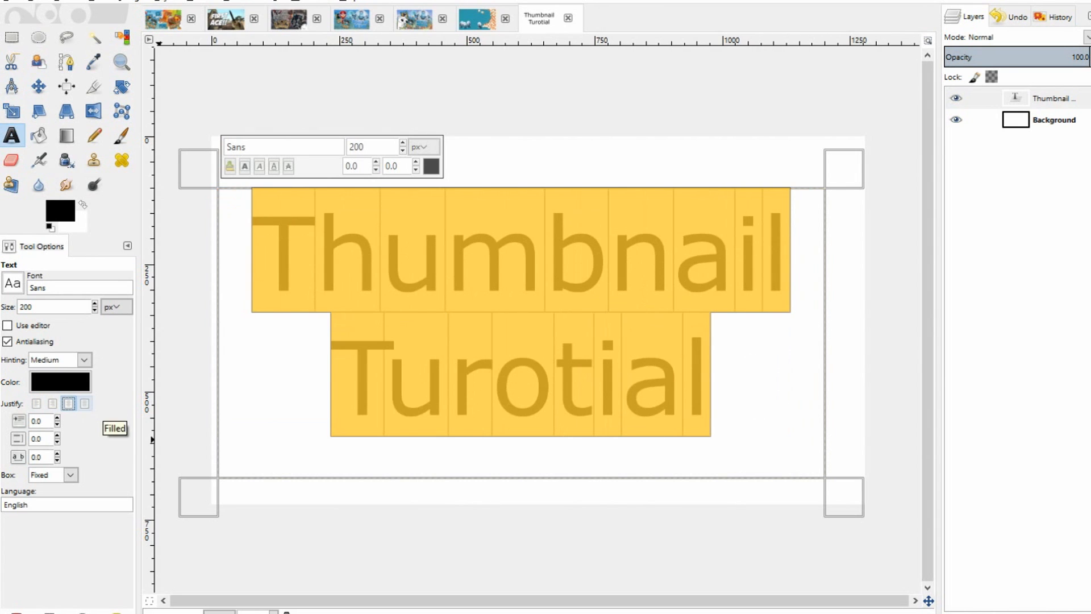
left_click(446, 250)
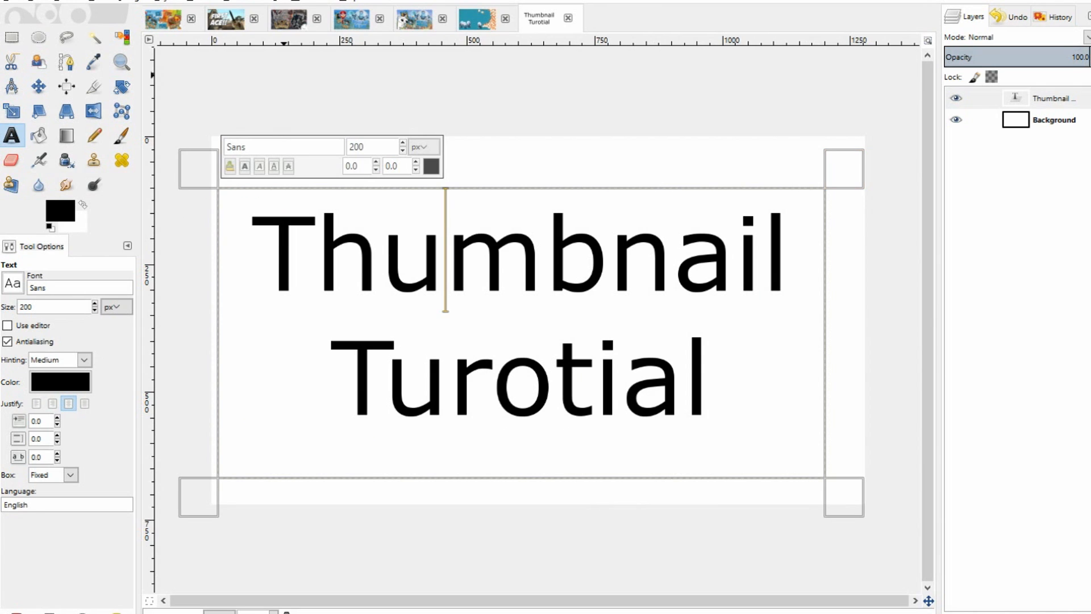
left_click(608, 301)
left_click(684, 357)
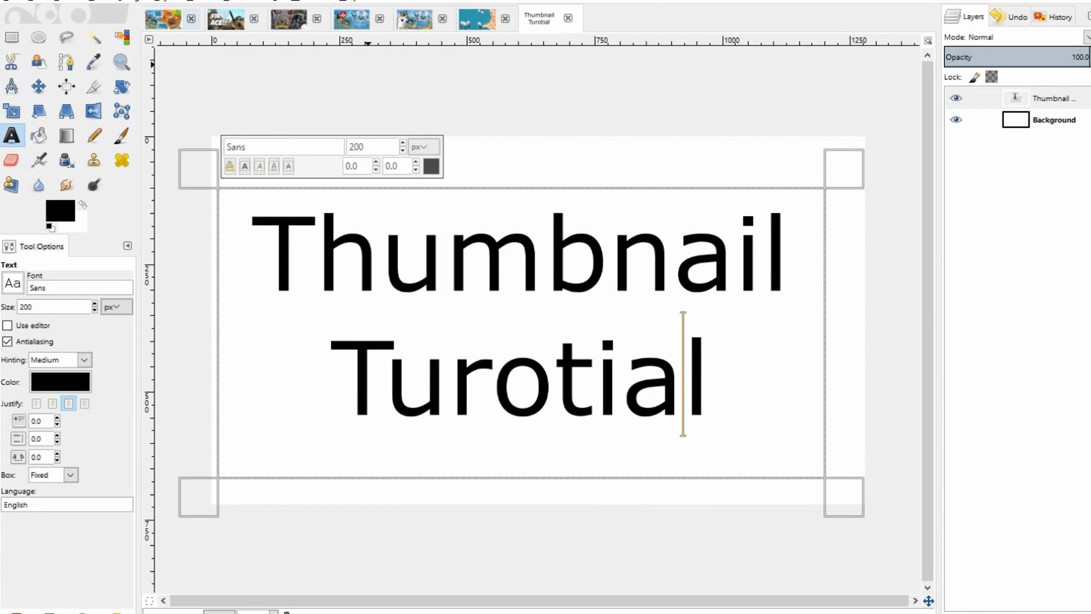
left_click(734, 355)
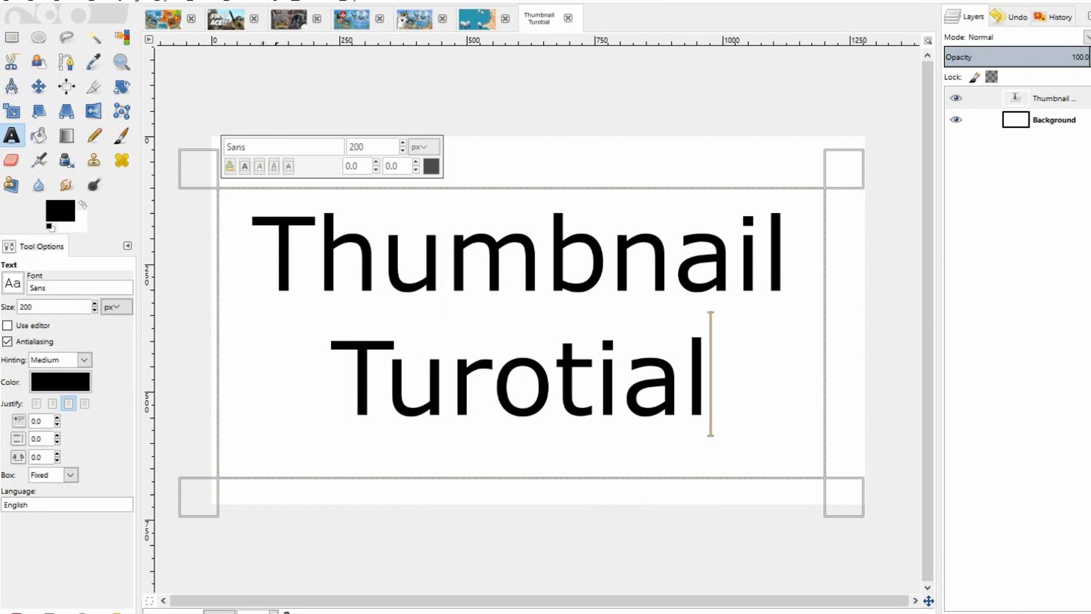
Select both text lines and change their font to Avengeance Mightiest Avenger.
left_click_drag(733, 375, 197, 241)
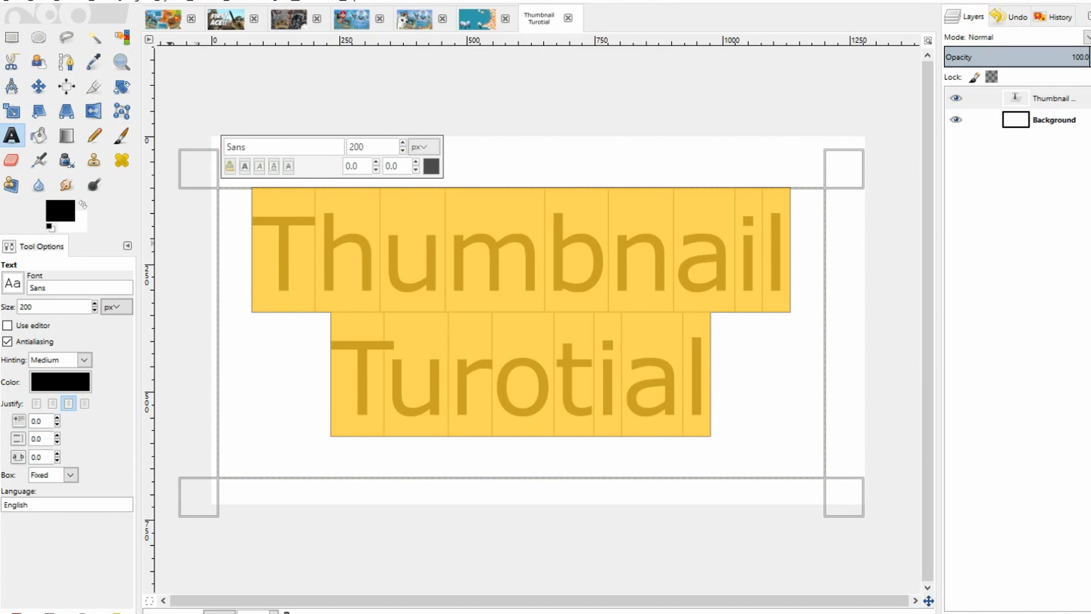
key("ctrl+a")
type("c")
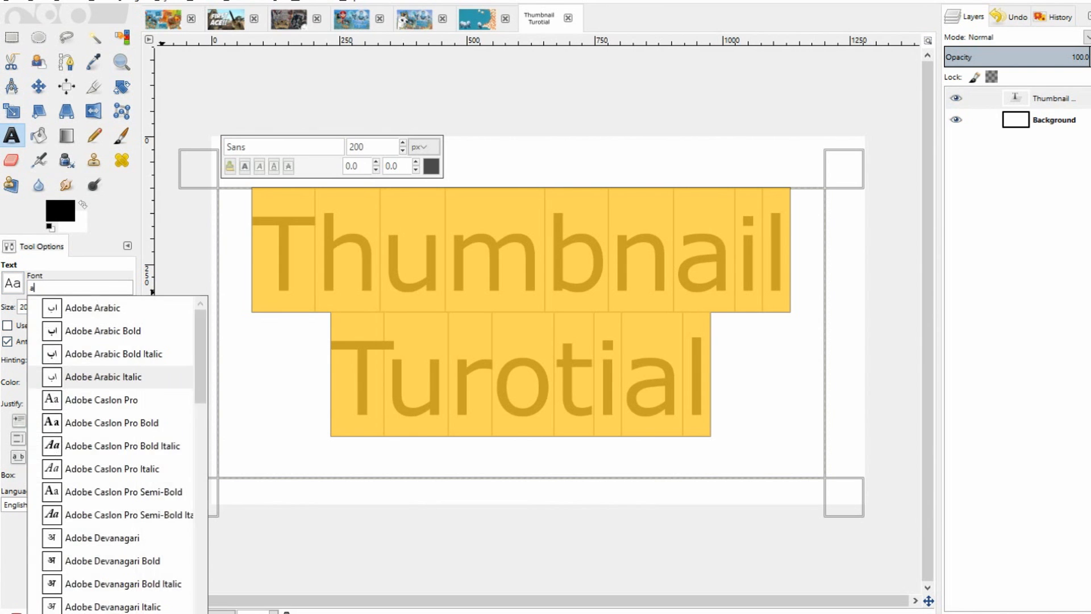
scroll(111, 382, "down", 8)
scroll(111, 408, "up", 5)
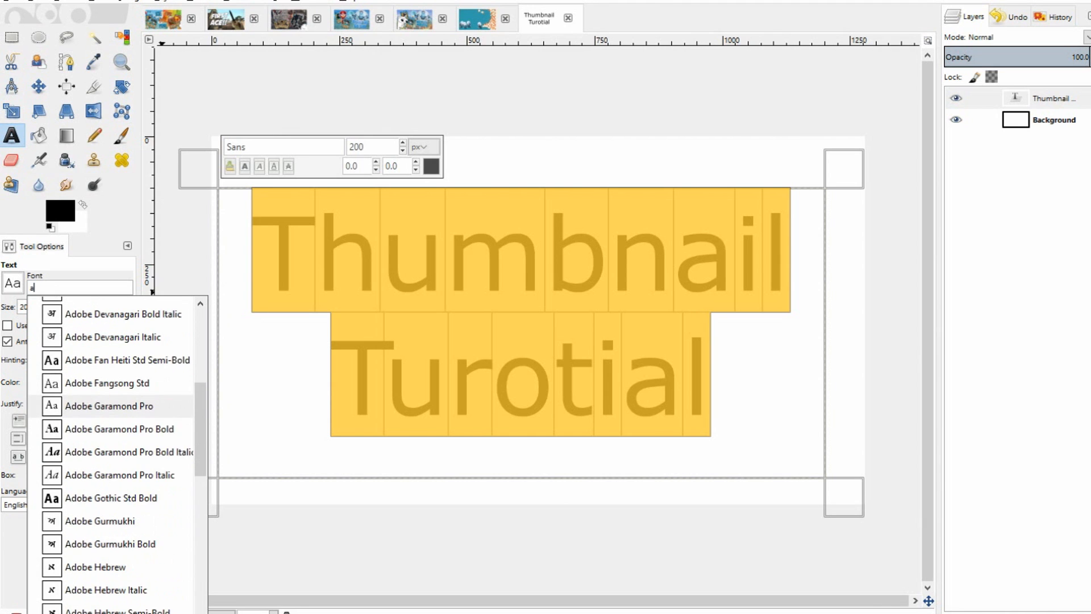
scroll(110, 473, "up", 5)
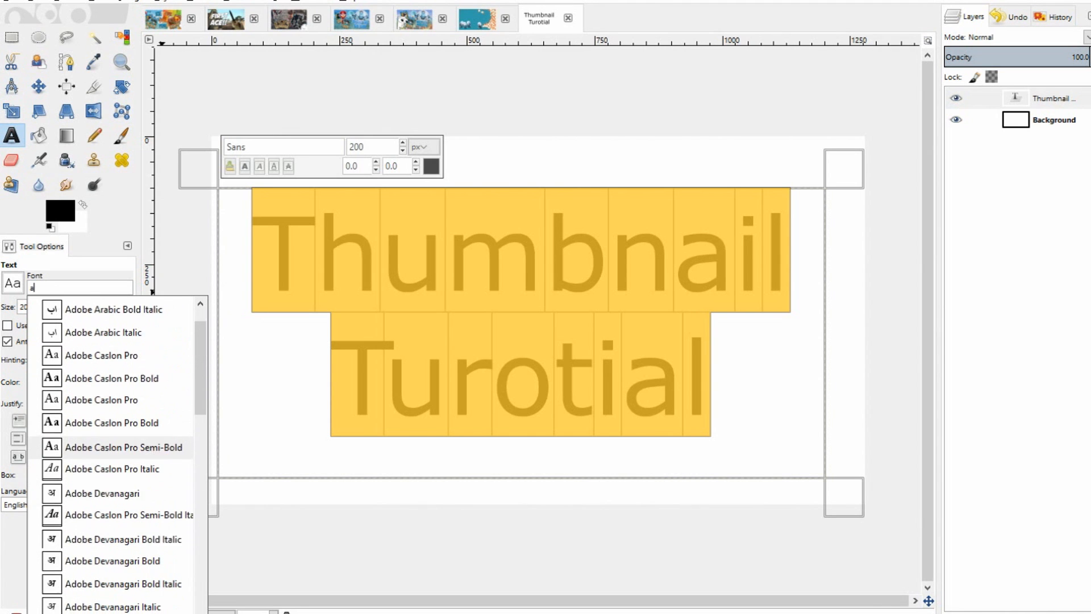
scroll(111, 460, "down", 15)
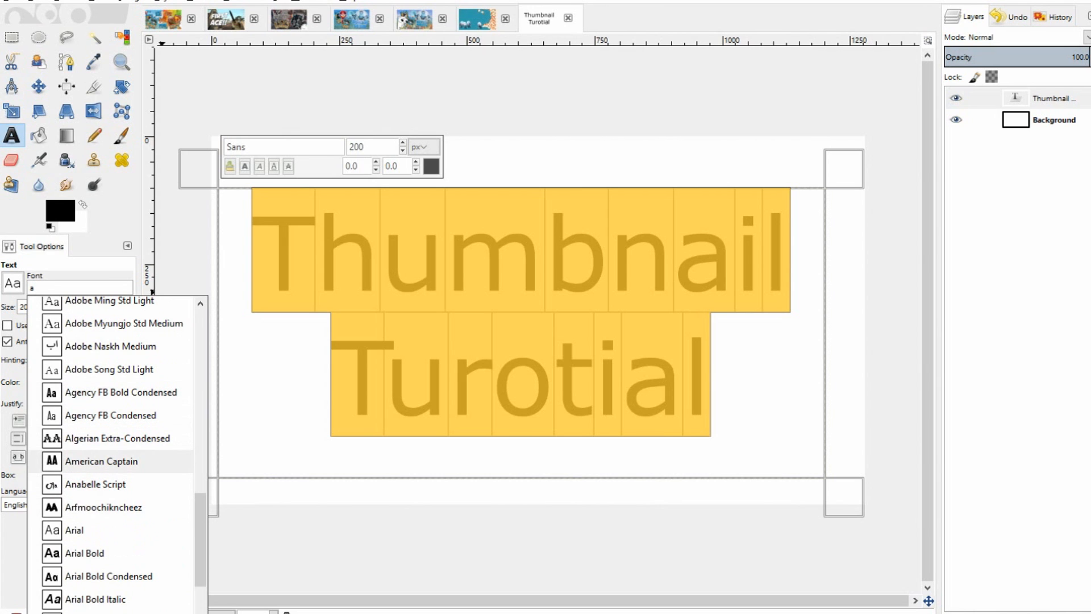
scroll(111, 483, "down", 5)
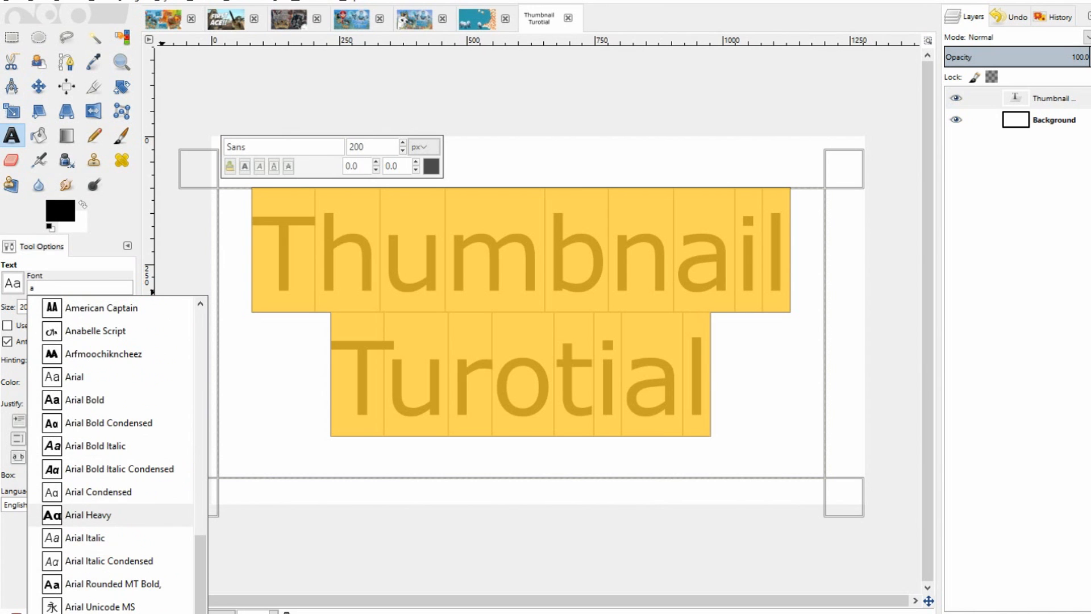
left_click(114, 611)
left_click(551, 343)
left_click(245, 253)
key("Return")
key("BackSpace")
Correct the misspelled second line of the text to read "Tutorial".
left_click(487, 343)
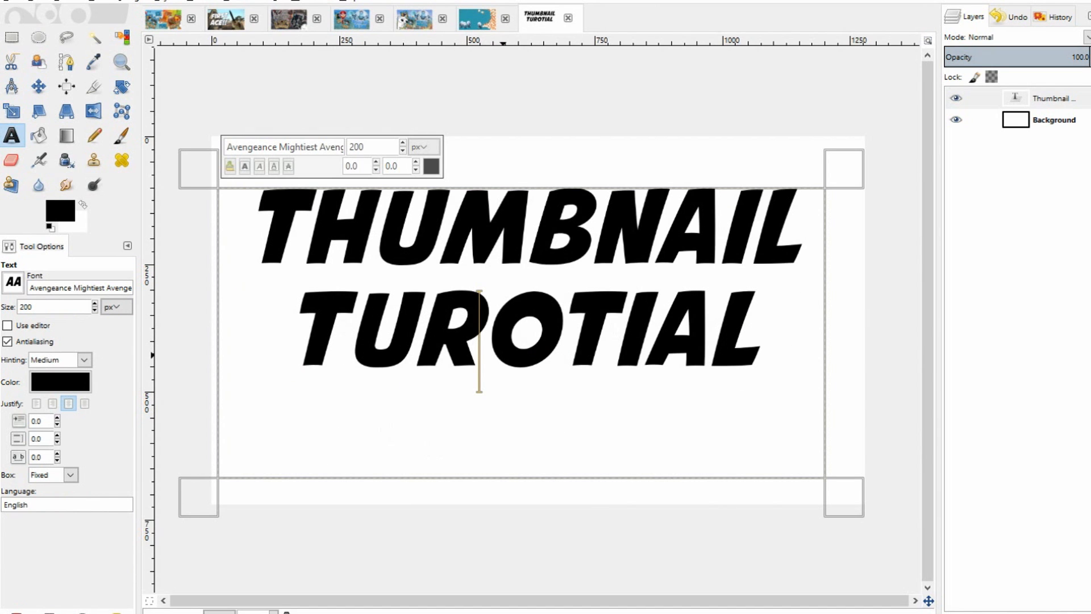
key("BackSpace")
type("TO")
key("BackSpace")
key("Right")
type("R")
key("Right")
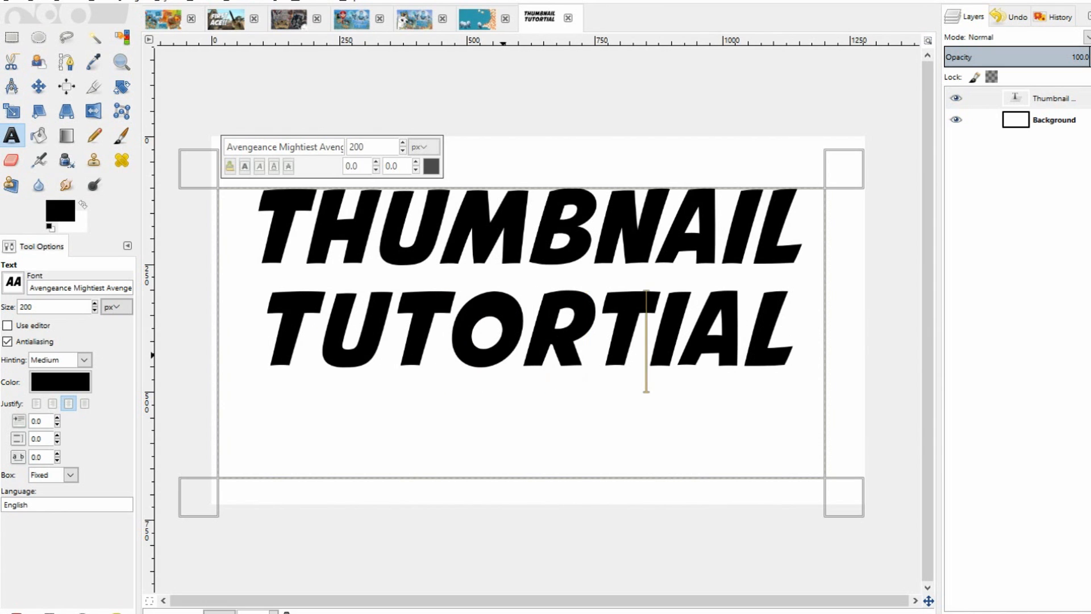
key("BackSpace")
key("Right")
Insert a blank line above "Thumbnail" and move the text layer up to about the canvas's vertical centre.
left_click(298, 235)
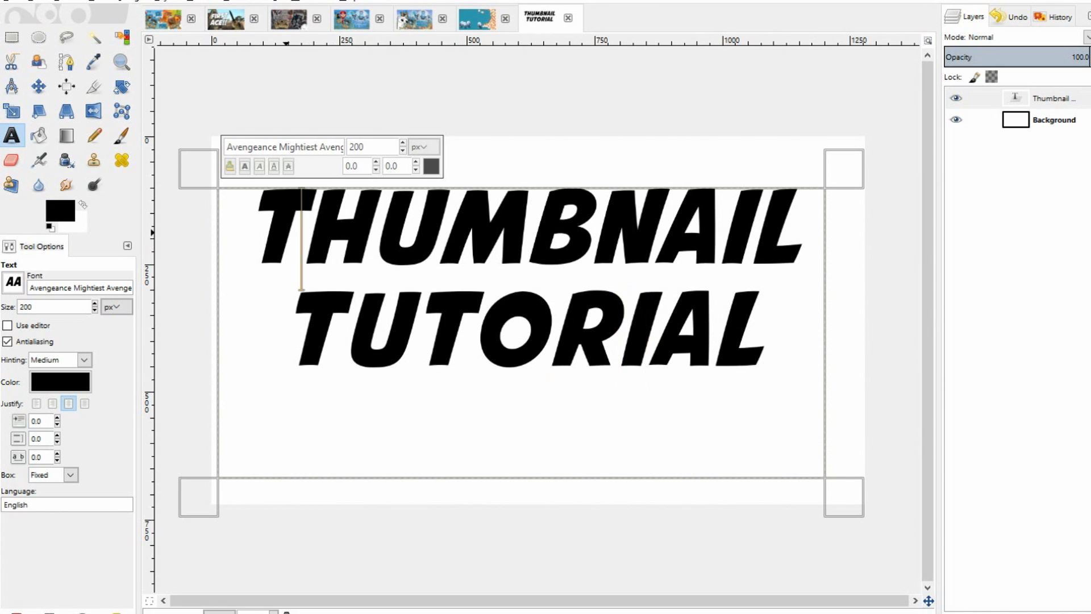
key("Return")
key("BackSpace")
key("Left")
key("Return")
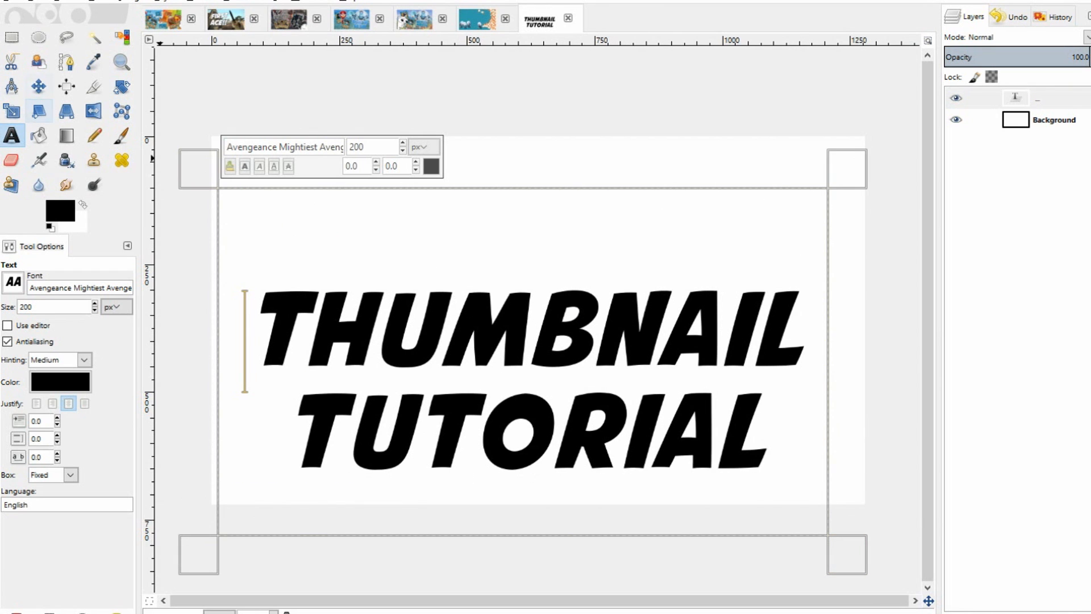
left_click(39, 86)
left_click_drag(510, 309, 507, 261)
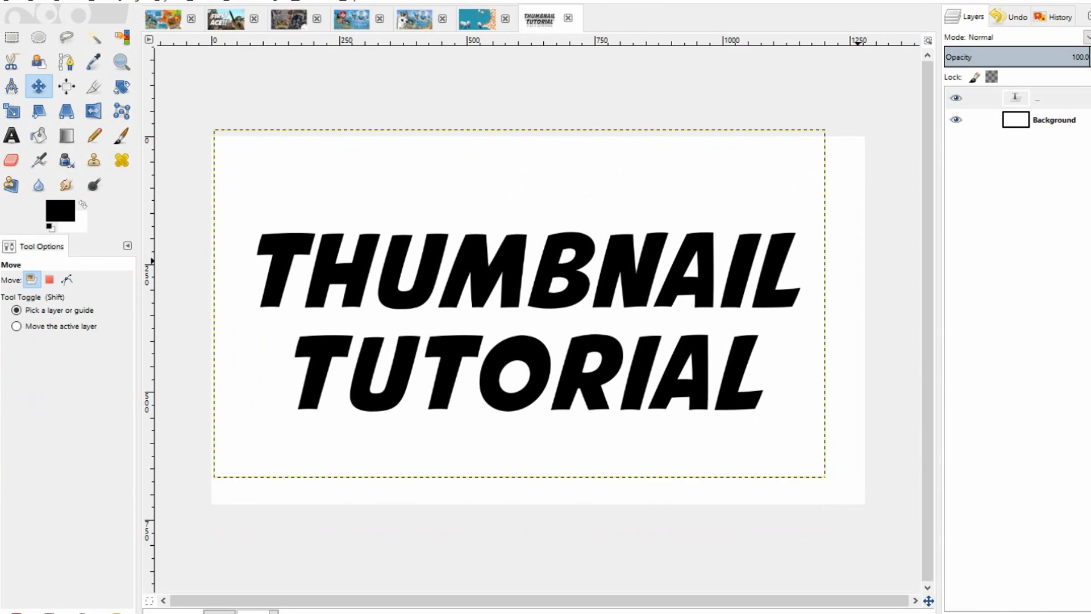
Reopen the title text layer for editing and hide the Background layer.
left_click(1053, 120)
left_click(1037, 98)
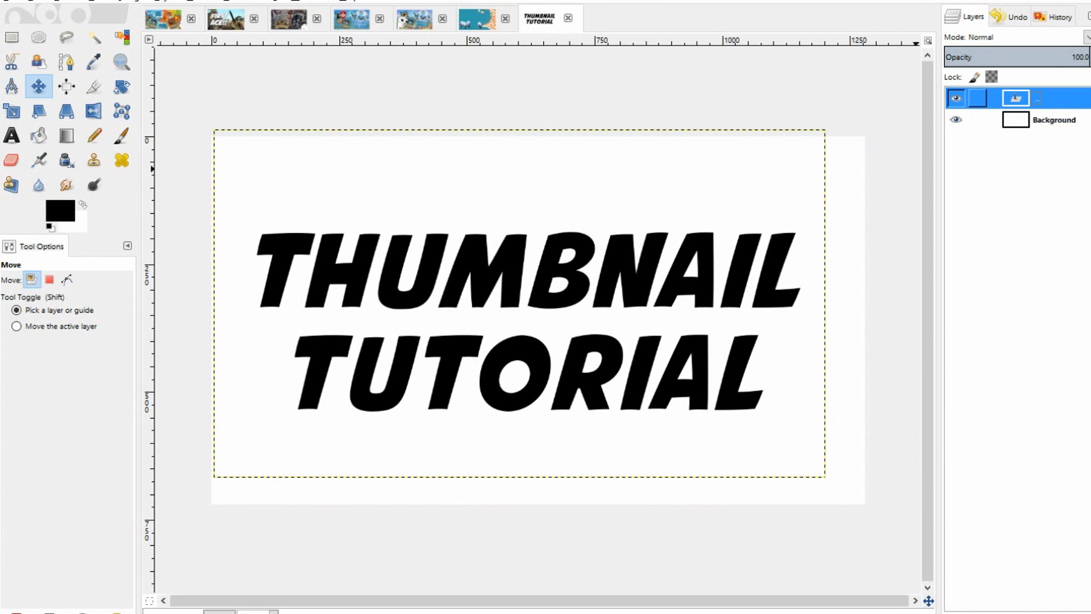
left_click(12, 135)
left_click(760, 385)
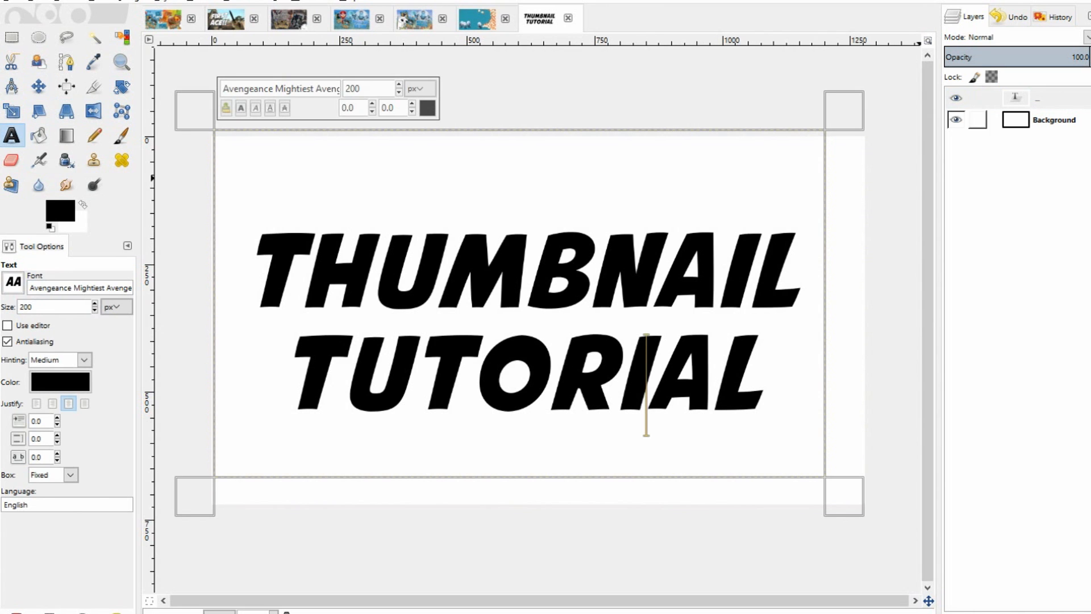
left_click(956, 120)
Select all of the title text and recolour it white.
key("ctrl+a")
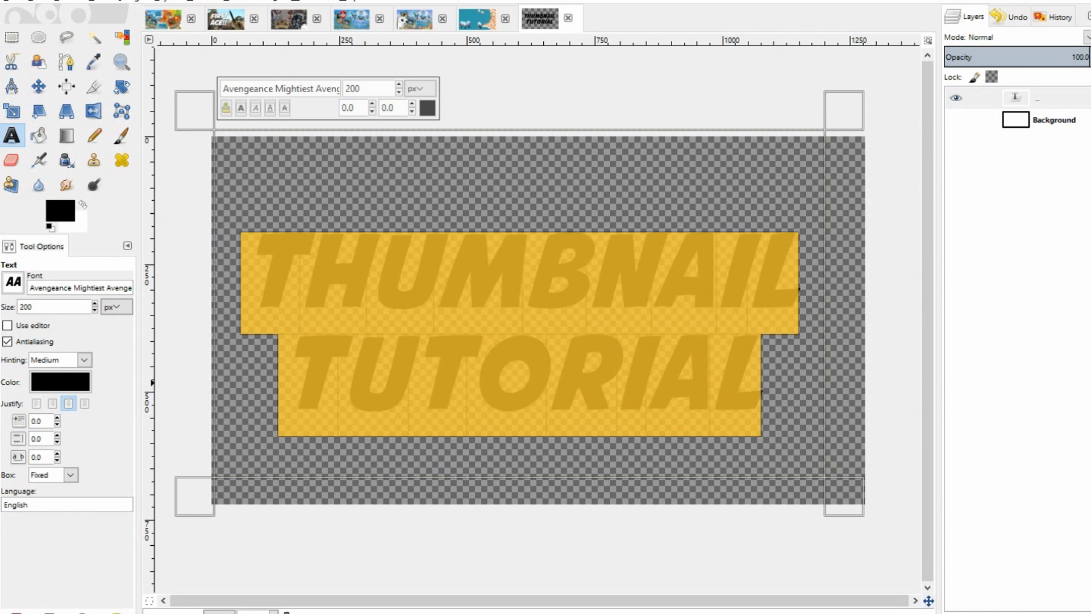
left_click(60, 381)
left_click(390, 273)
left_click(318, 331)
left_click(559, 364)
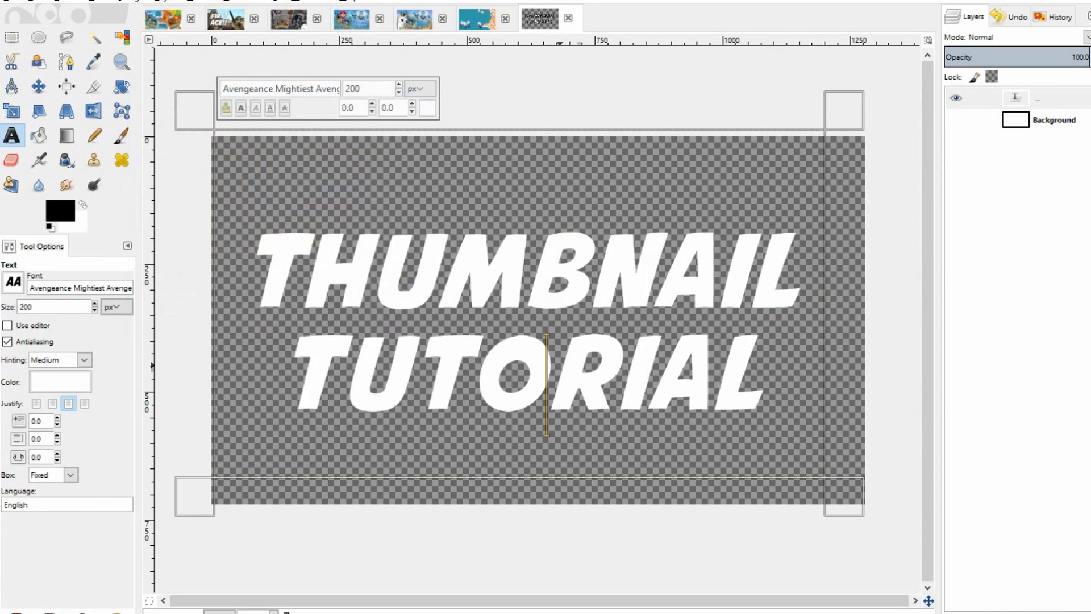
Demonstrate selecting both lines of the white title from either end and clearing the selection, repeating it several times.
left_click_drag(798, 389, 261, 262)
left_click(256, 267)
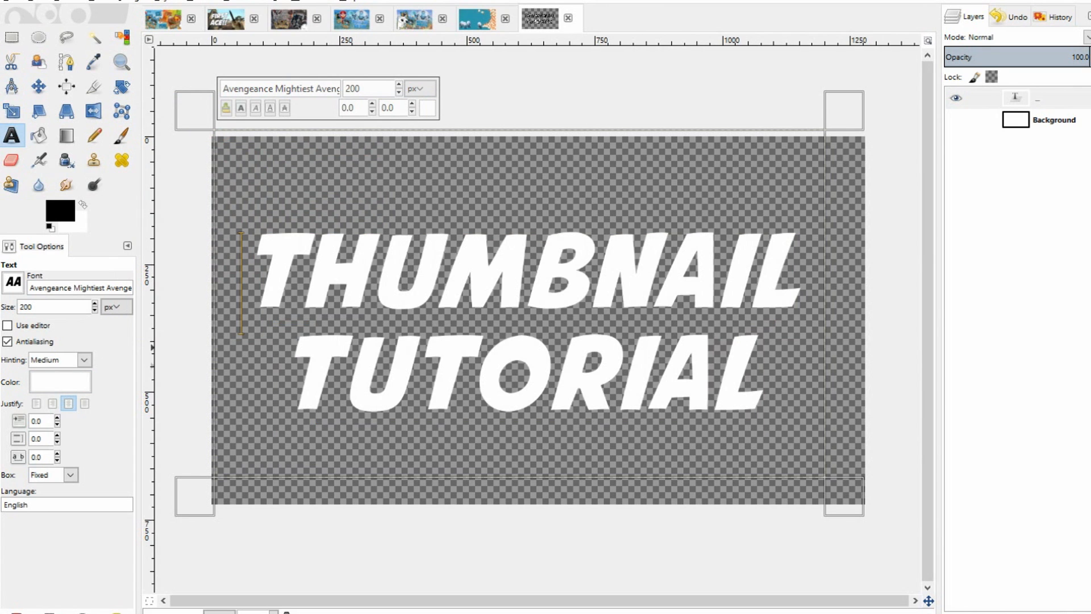
left_click(461, 362)
left_click_drag(787, 374, 327, 187)
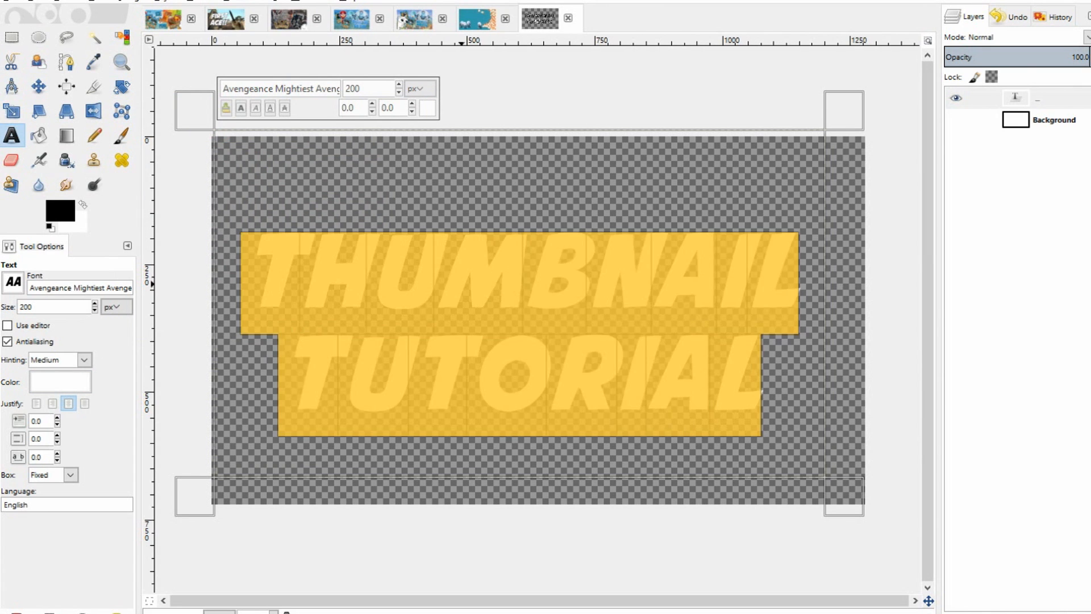
left_click(459, 278)
left_click_drag(267, 242, 799, 392)
left_click(756, 387)
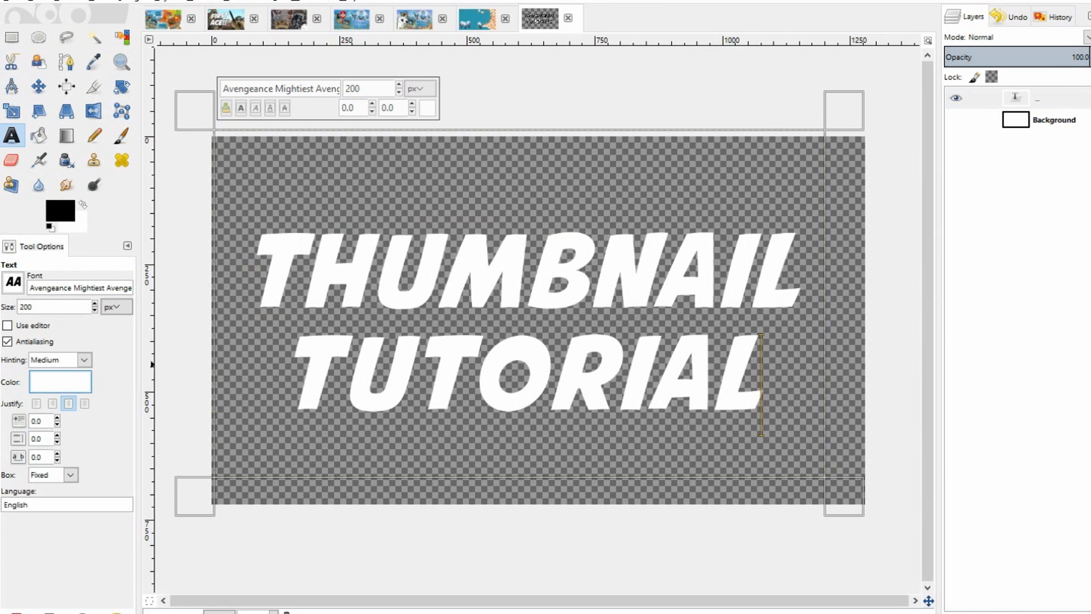
left_click_drag(759, 392, 233, 207)
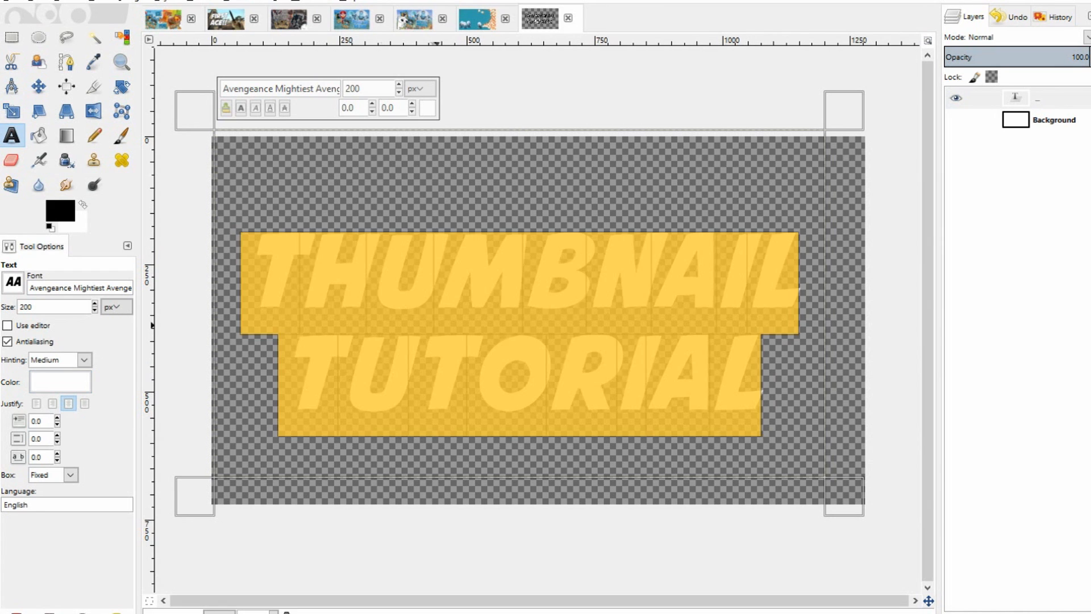
left_click(435, 312)
left_click_drag(260, 249, 776, 364)
left_click(784, 323)
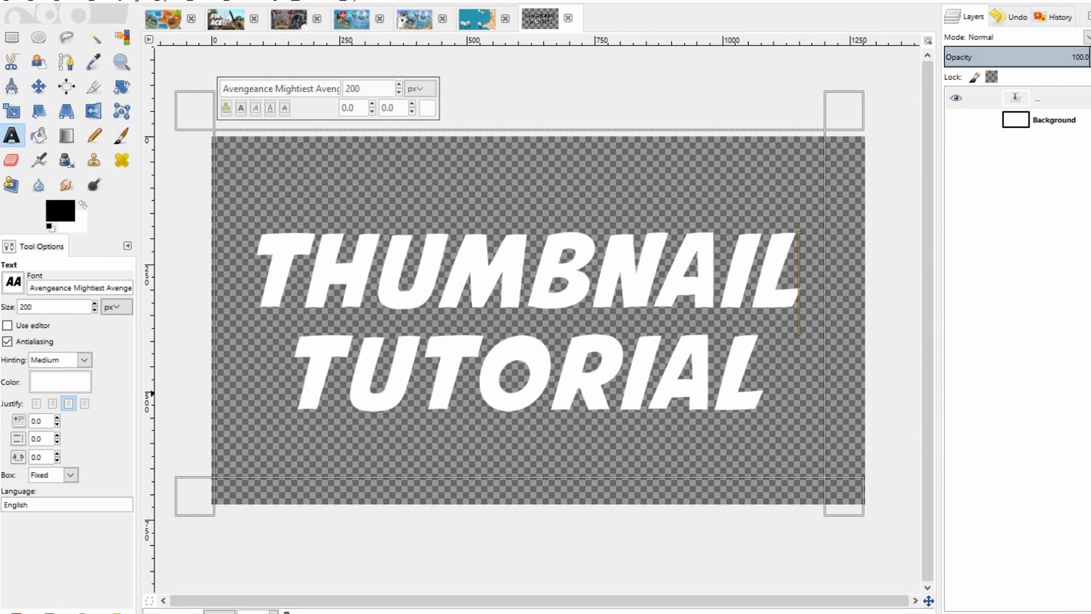
Try a light red colour on all of the title text and undo the colour change.
key("ctrl+a")
left_click(60, 382)
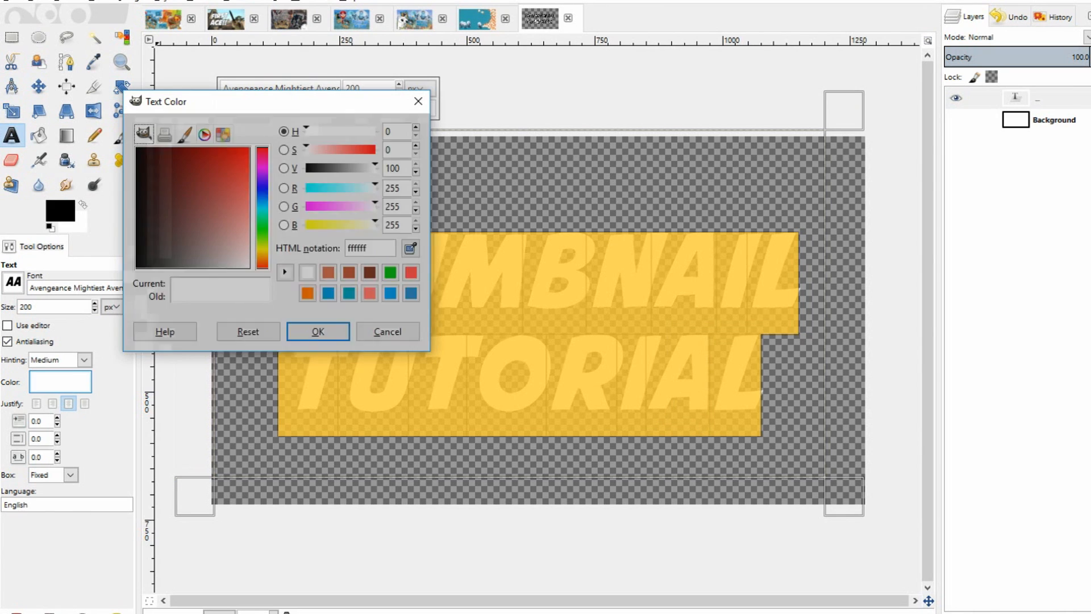
left_click_drag(189, 187, 249, 189)
left_click(318, 331)
left_click(554, 355)
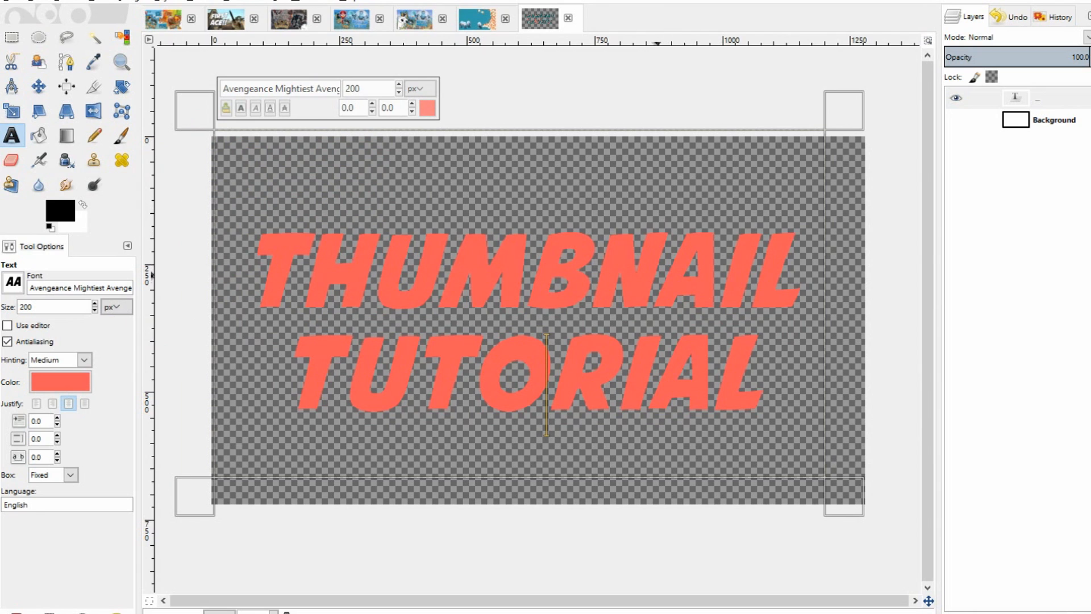
left_click(563, 265)
key("ctrl+z")
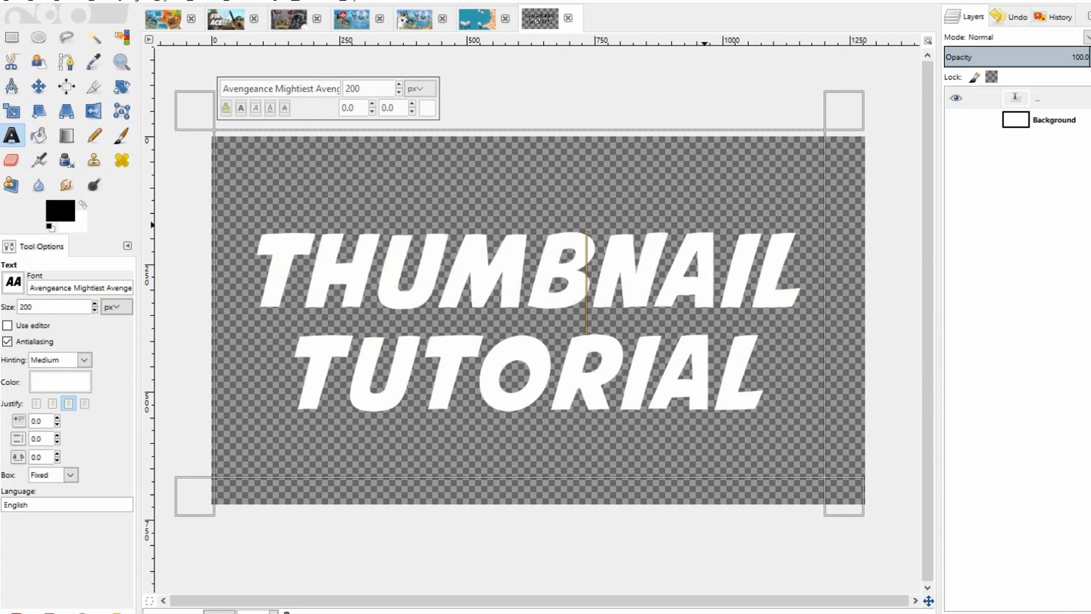
left_click(807, 292)
left_click(792, 376)
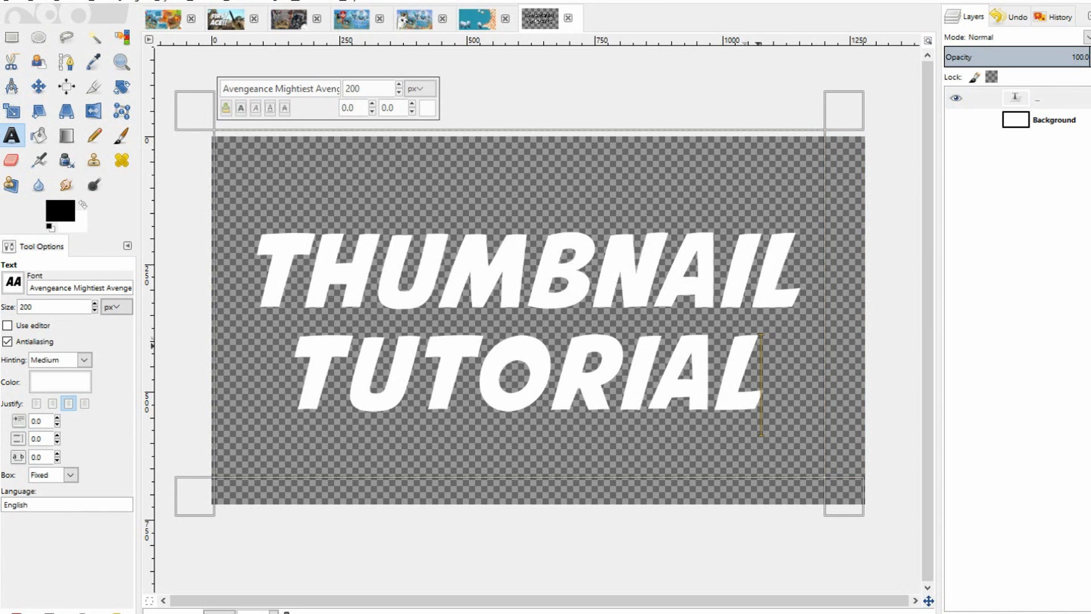
Create a selection from the text layer's alpha and grow it by 9 px.
right_click(1037, 103)
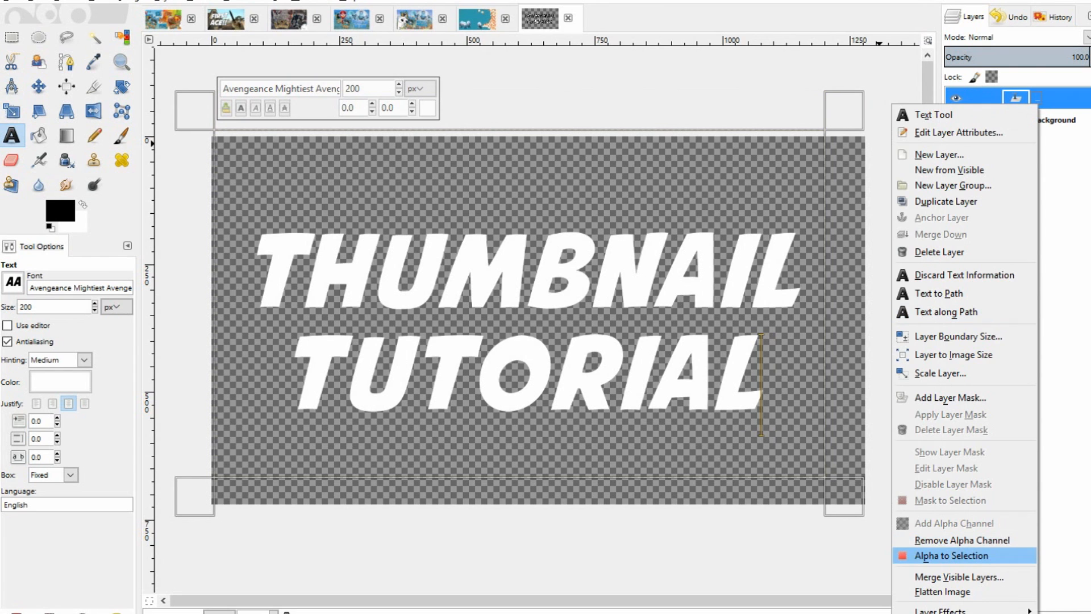
left_click(952, 555)
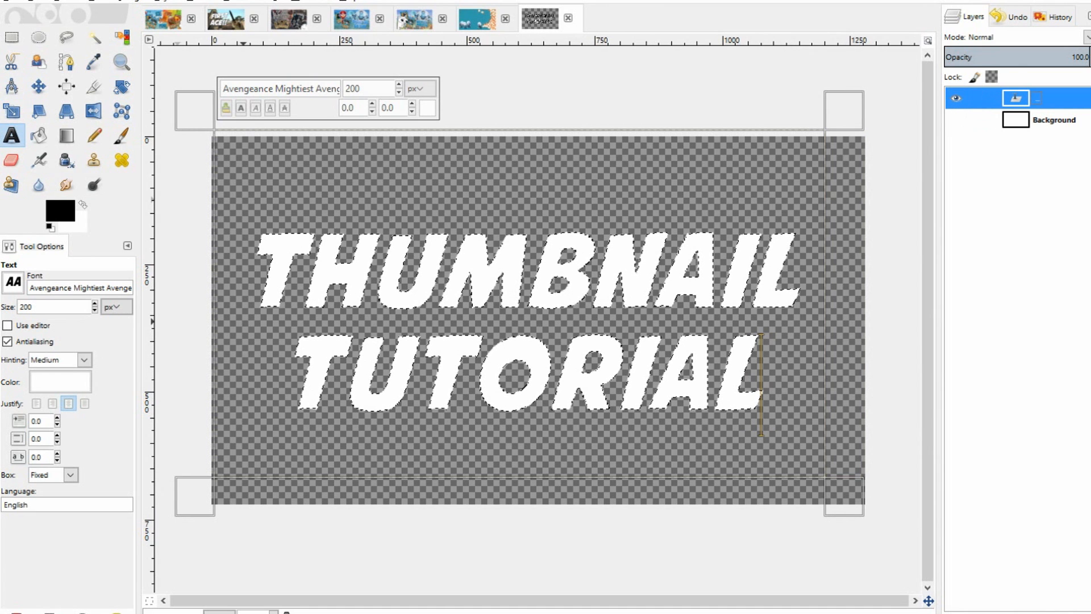
left_click(65, 1)
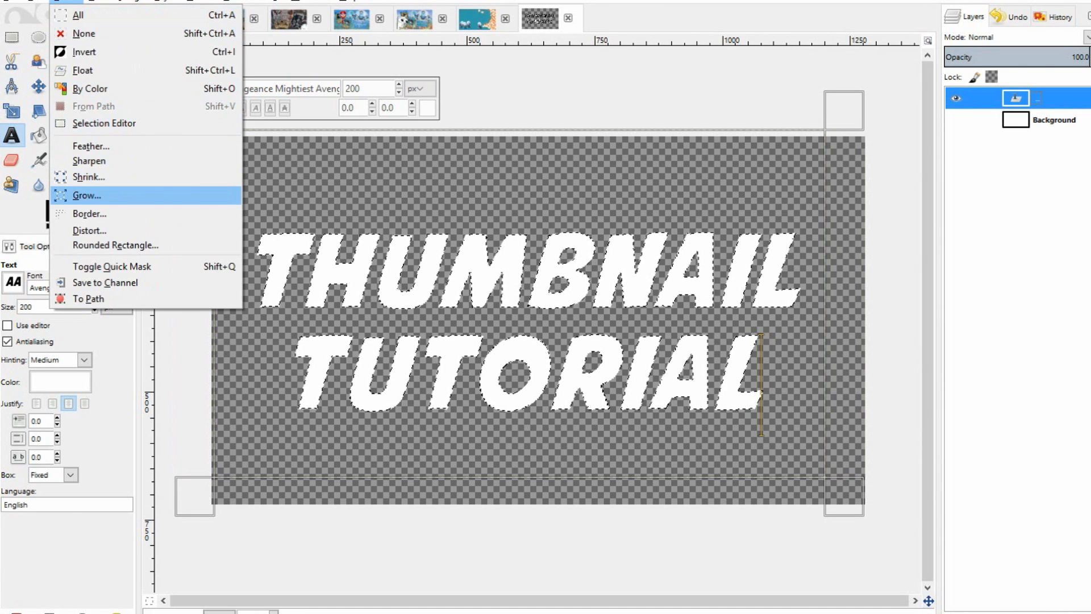
left_click(87, 195)
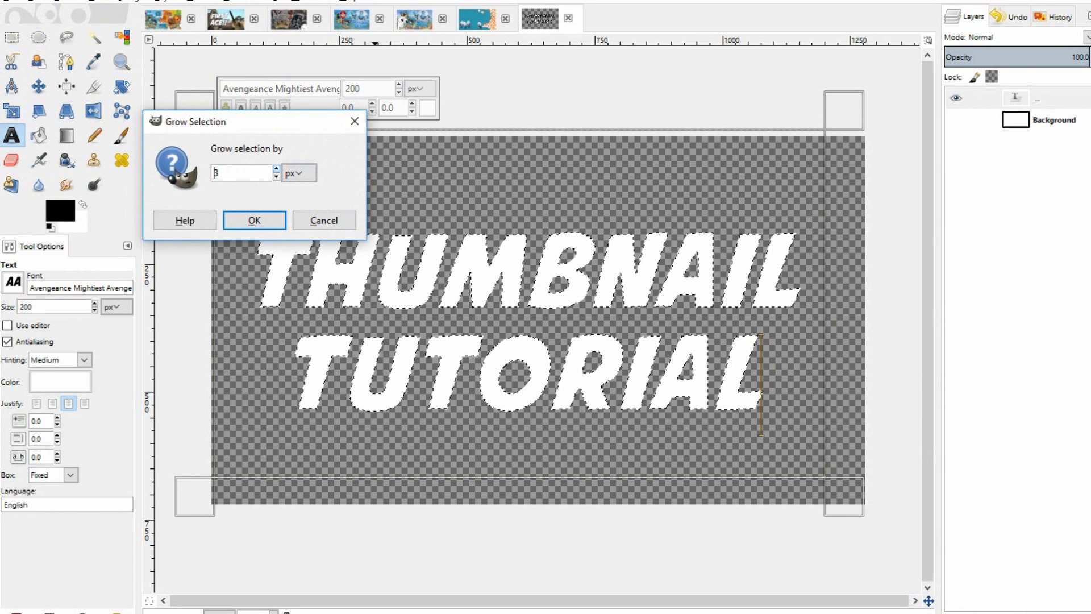
left_click(276, 168)
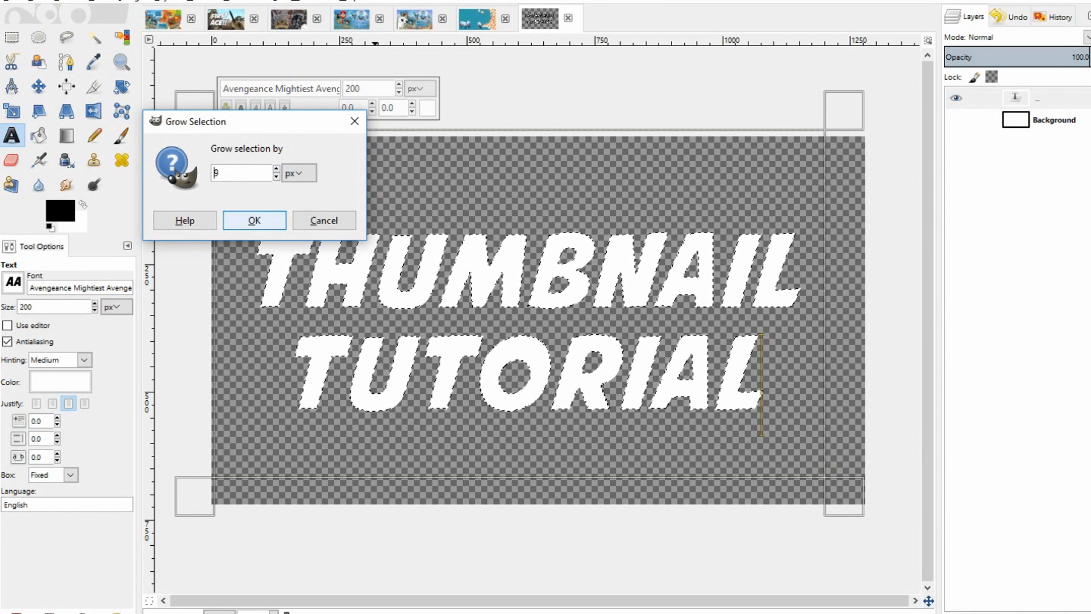
key("Return")
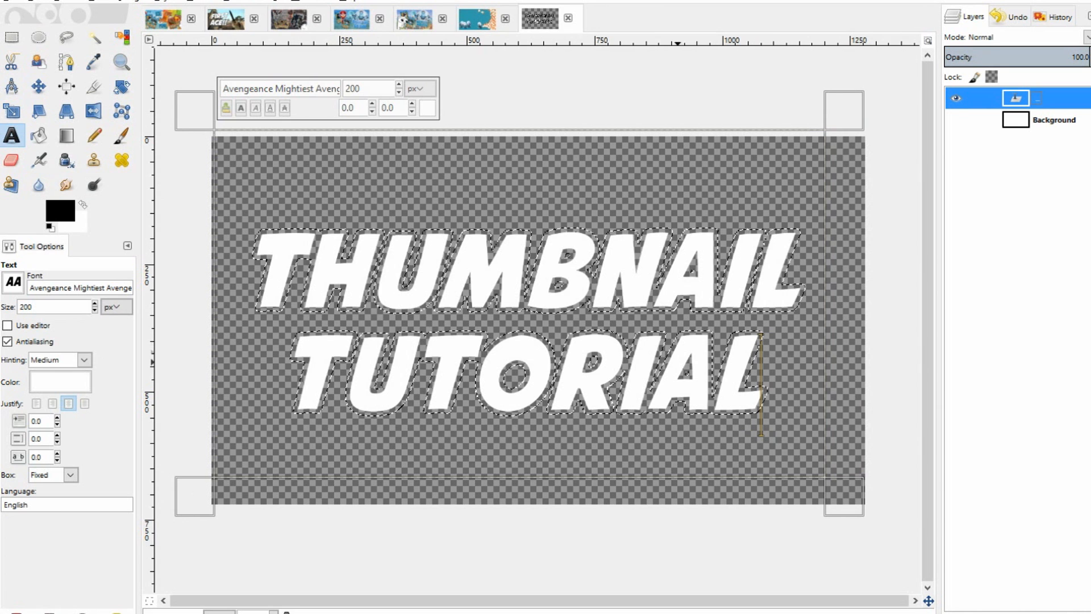
left_click(767, 368)
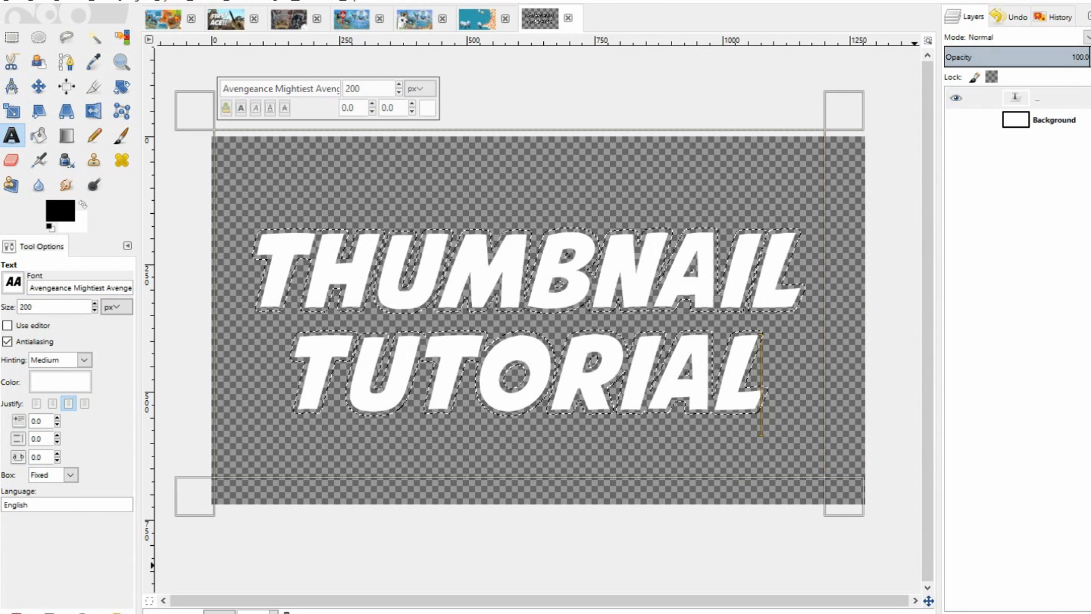
Add a new transparent 1280 × 720 px layer above the text layer and select it.
key("ctrl+shift+n")
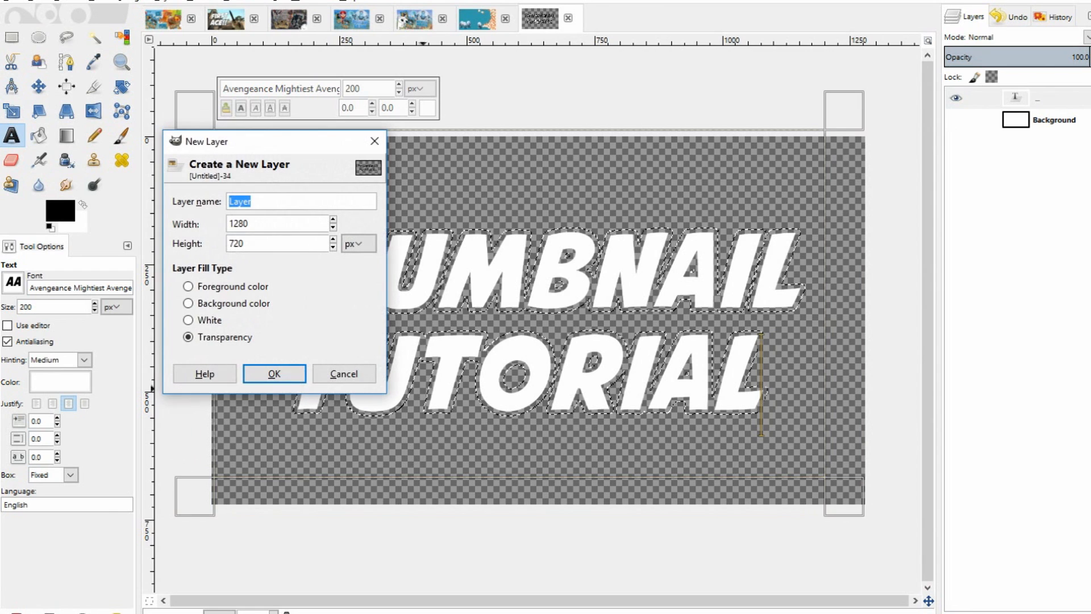
key("Return")
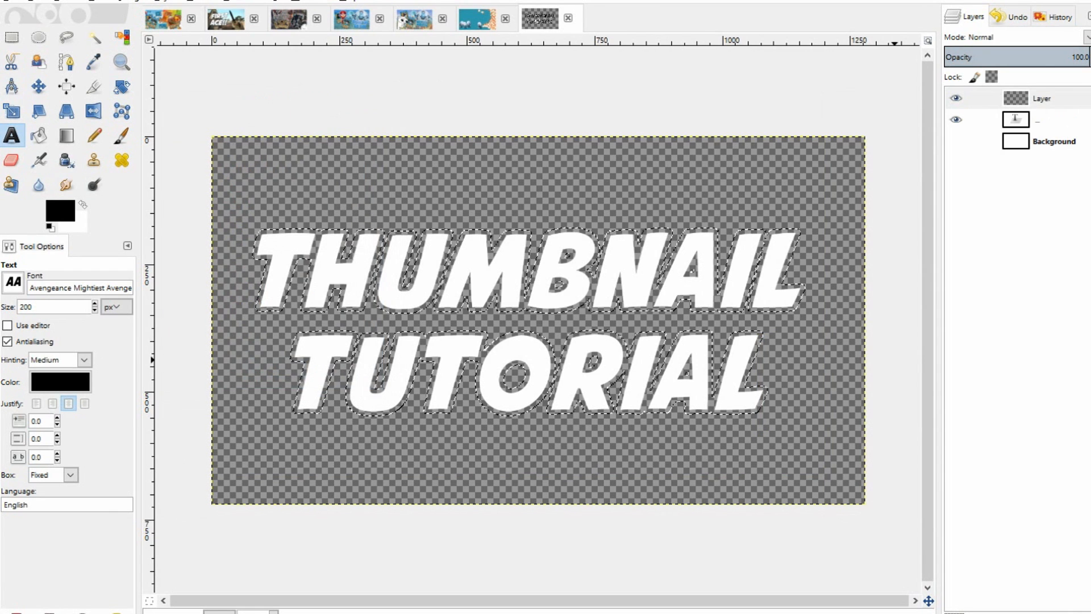
key("ctrl+shift+n")
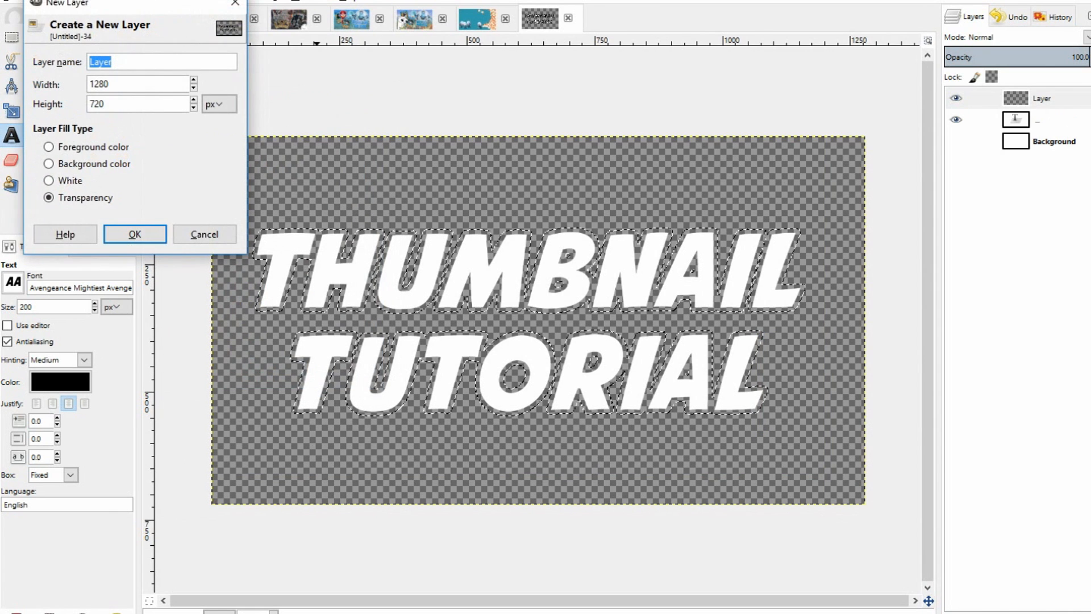
key("Escape")
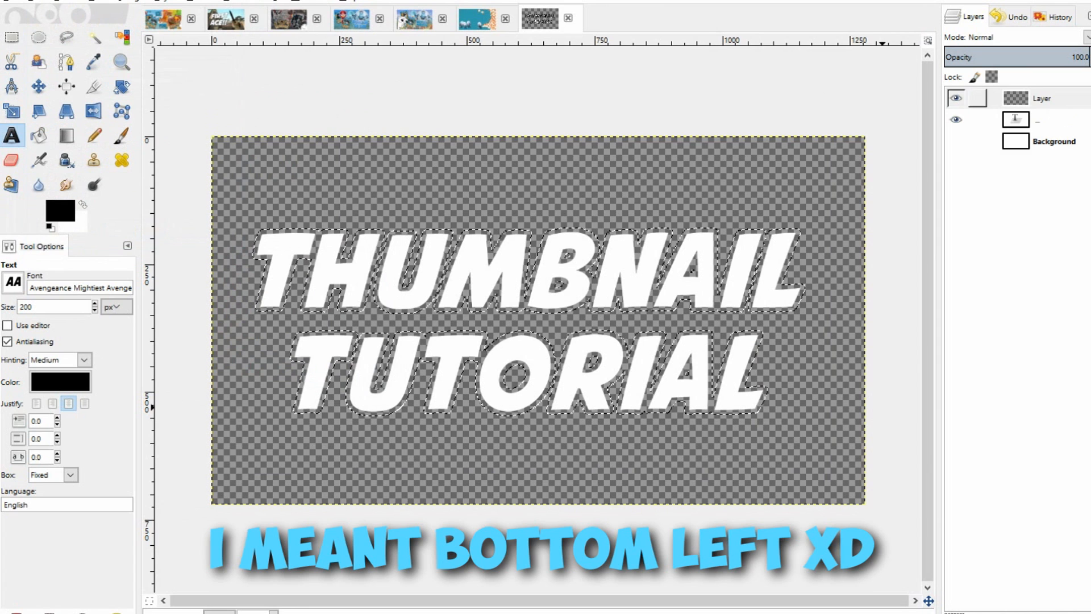
left_click(1041, 98)
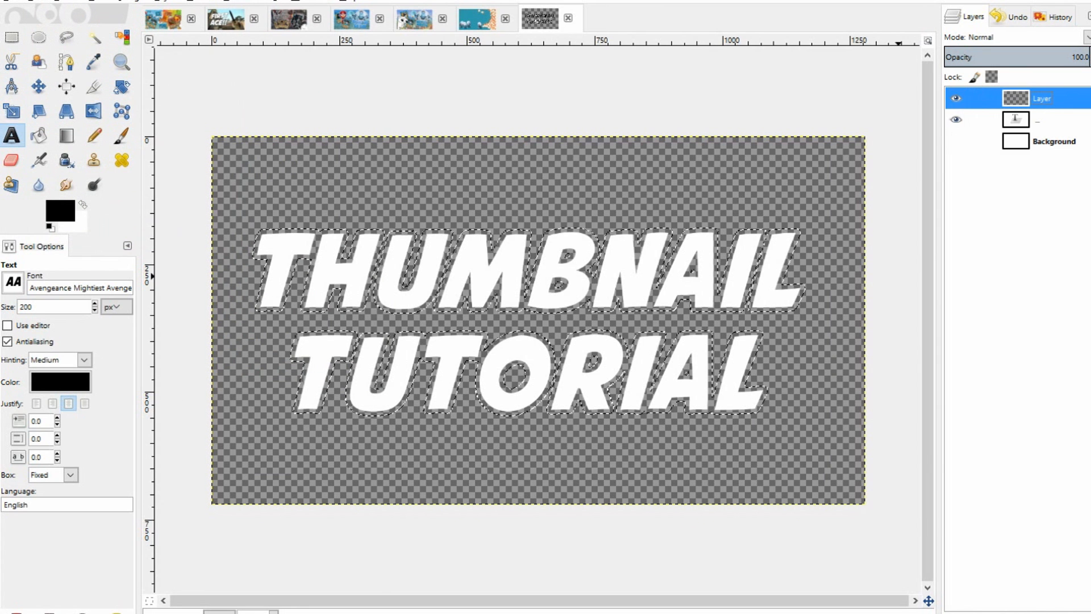
Activate the Blend tool for applying a gradient to the selected area.
left_click(66, 135)
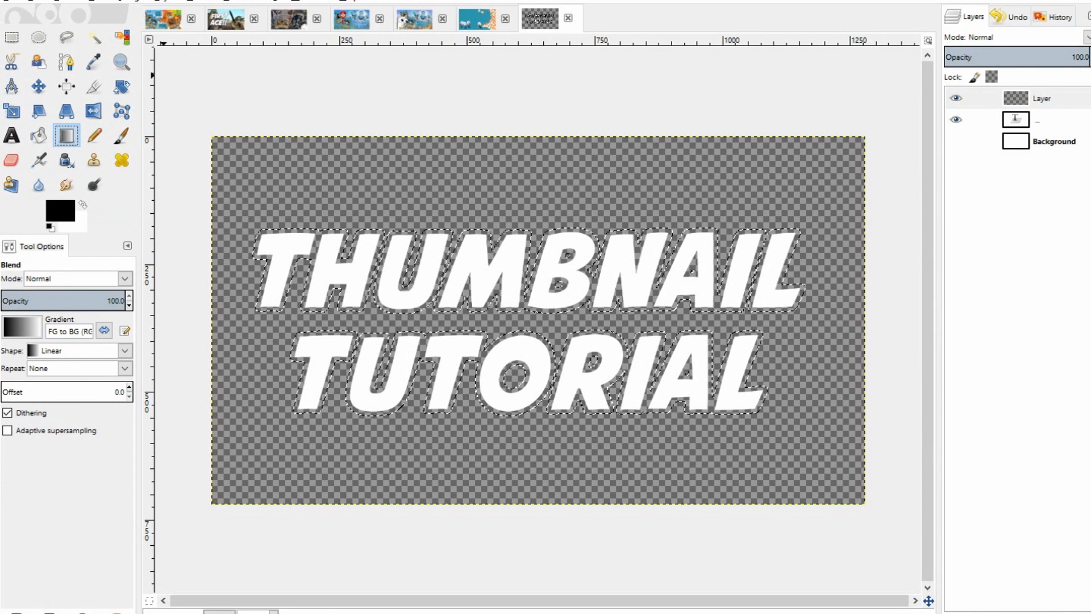
left_click(39, 136)
left_click(66, 135)
Try the saved teal 00a8b7 from the recent colours as the foreground colour.
left_click(60, 210)
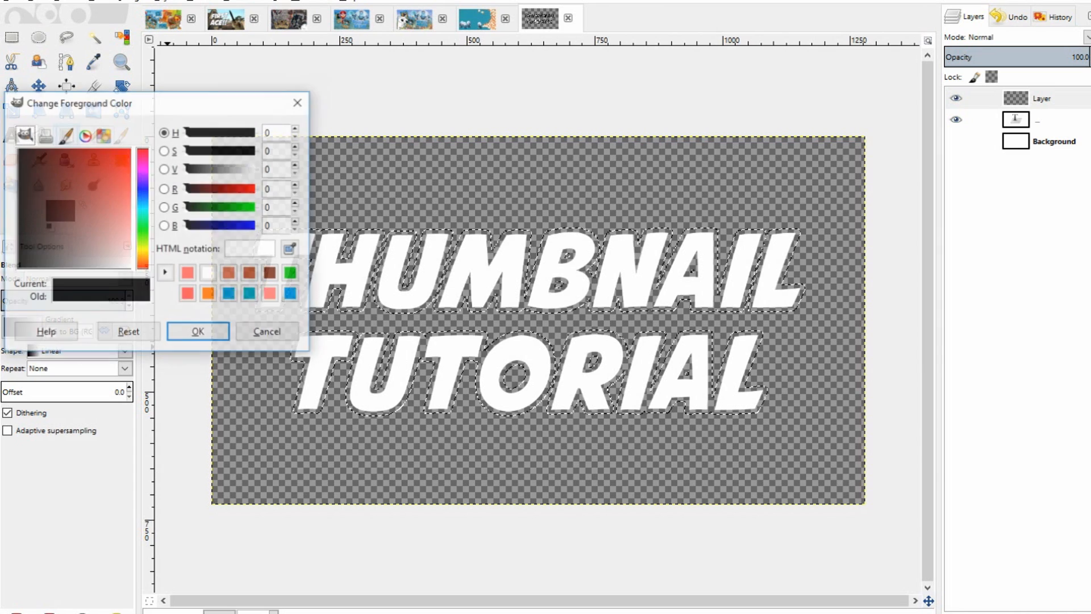
left_click(196, 331)
left_click(60, 210)
type("d45353")
left_click(229, 294)
left_click(250, 294)
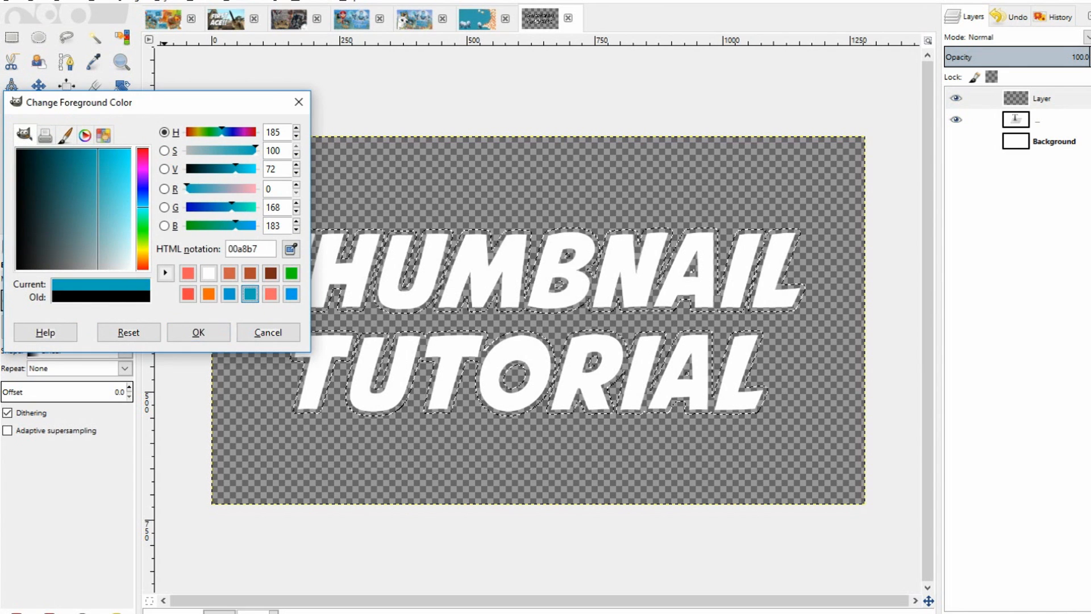
left_click(199, 332)
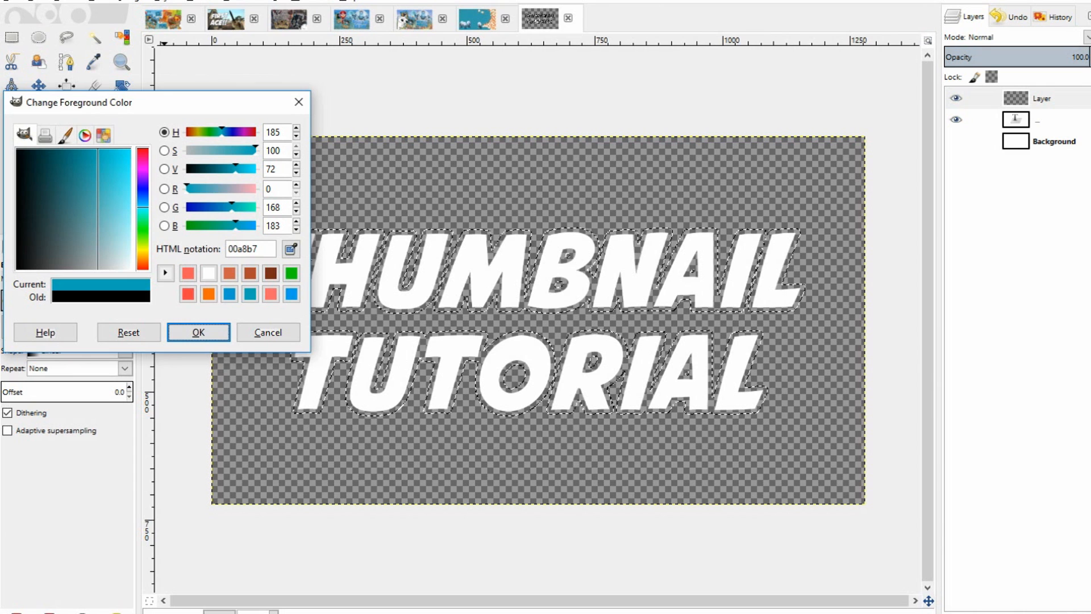
Try out the foreground colour dialog's wheel and palette selectors, picking dark blue 00007f from the palette.
left_click(65, 135)
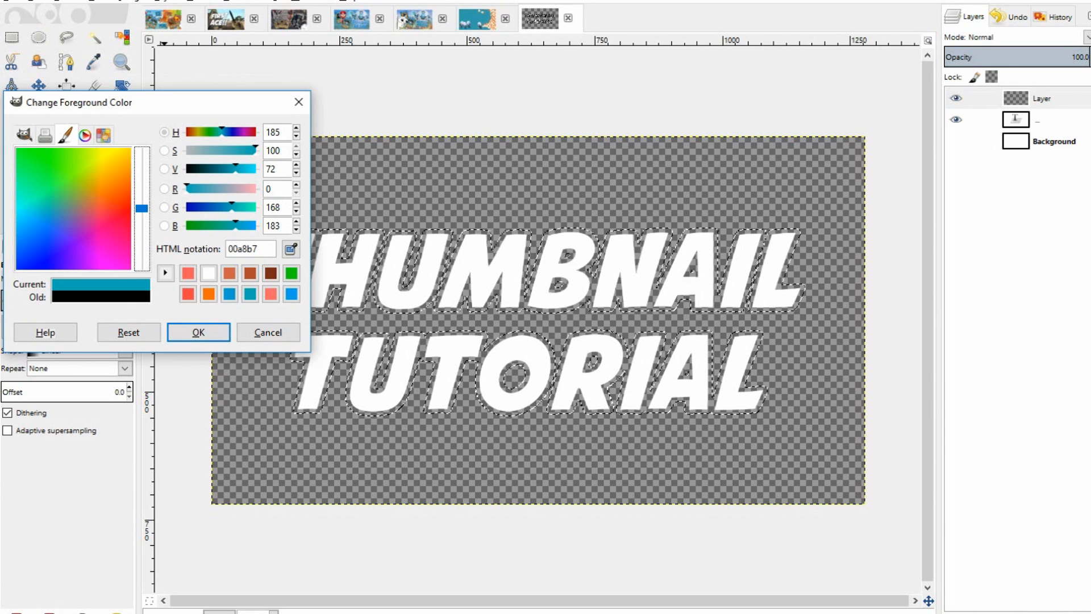
left_click(85, 134)
left_click_drag(66, 225, 95, 179)
left_click(103, 135)
left_click(112, 179)
left_click(82, 179)
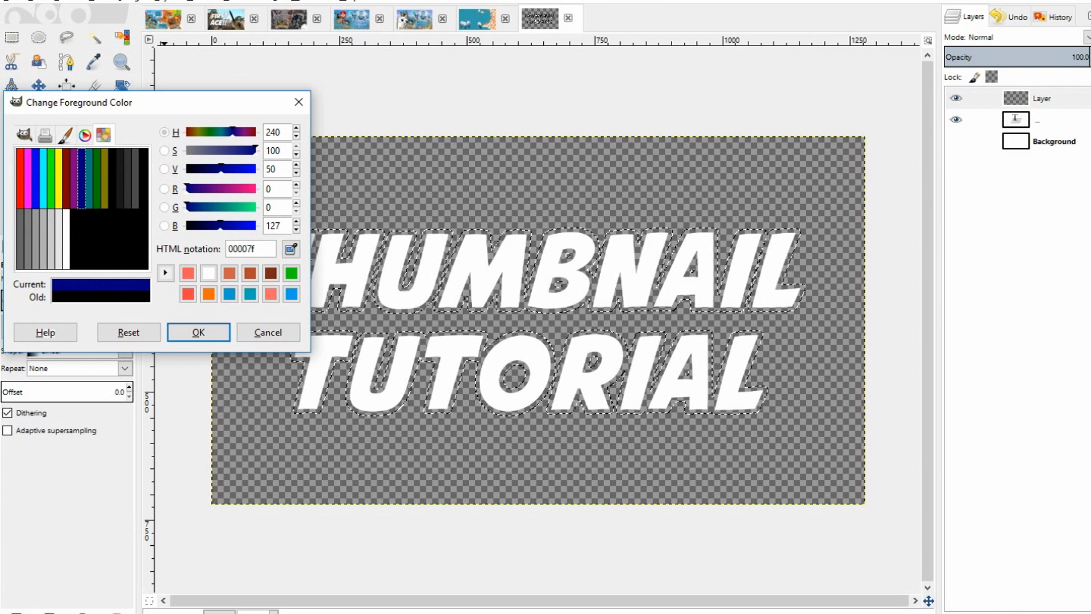
Return to the standard colour selector and set the foreground to the saved medium blue from the recent colours.
left_click(24, 135)
mouse_move(77, 187)
left_mouse_down()
mouse_move(82, 211)
mouse_move(91, 185)
left_mouse_up()
left_click(250, 294)
left_click(229, 294)
left_click(198, 332)
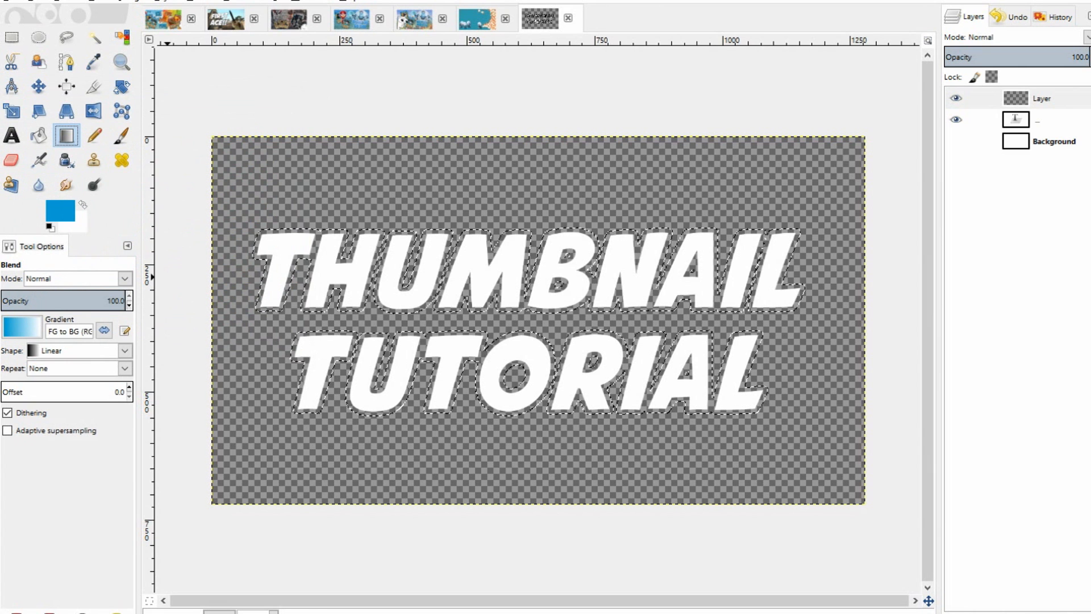
View the background colour's settings and demonstrate swapping the foreground and background colours repeatedly.
left_click(80, 222)
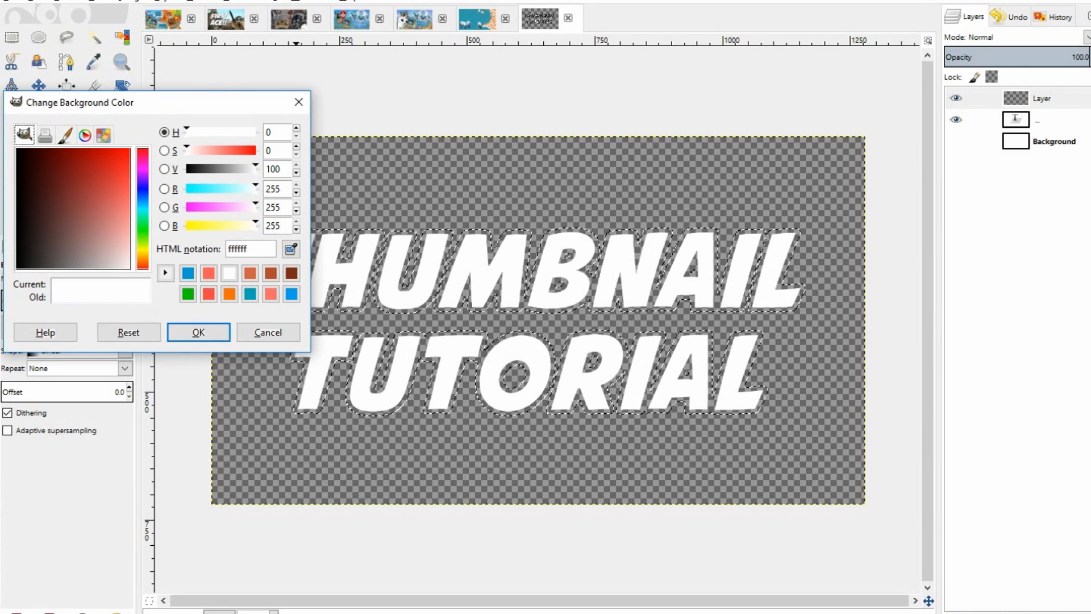
left_click(298, 102)
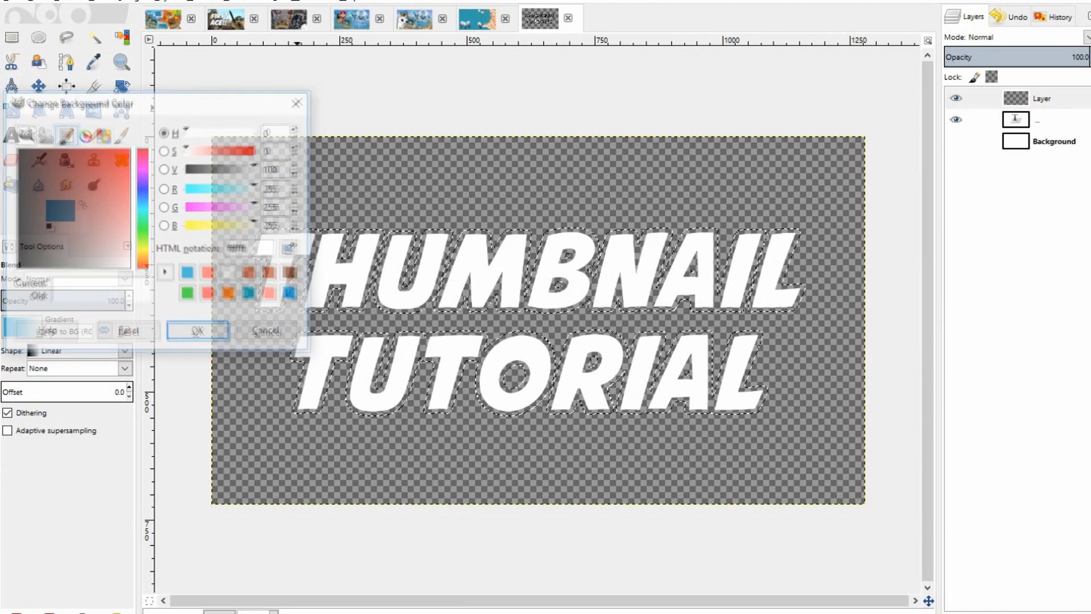
key("x")
key("x")
key("x")
key("x")
key("x")
key("x")
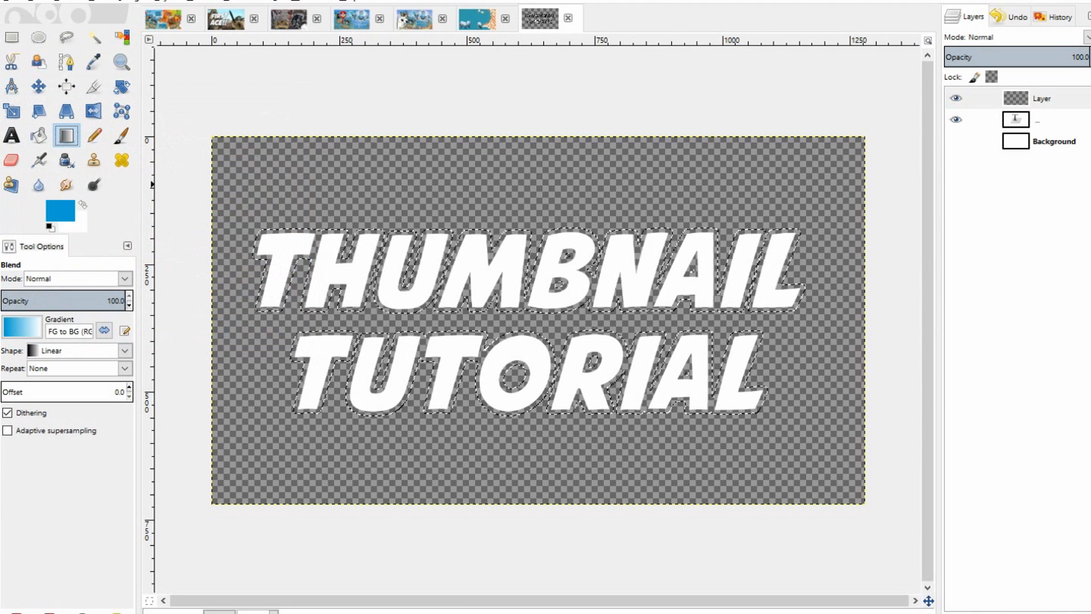
key("x")
key("x")
key("x")
key("x")
key("x")
key("x")
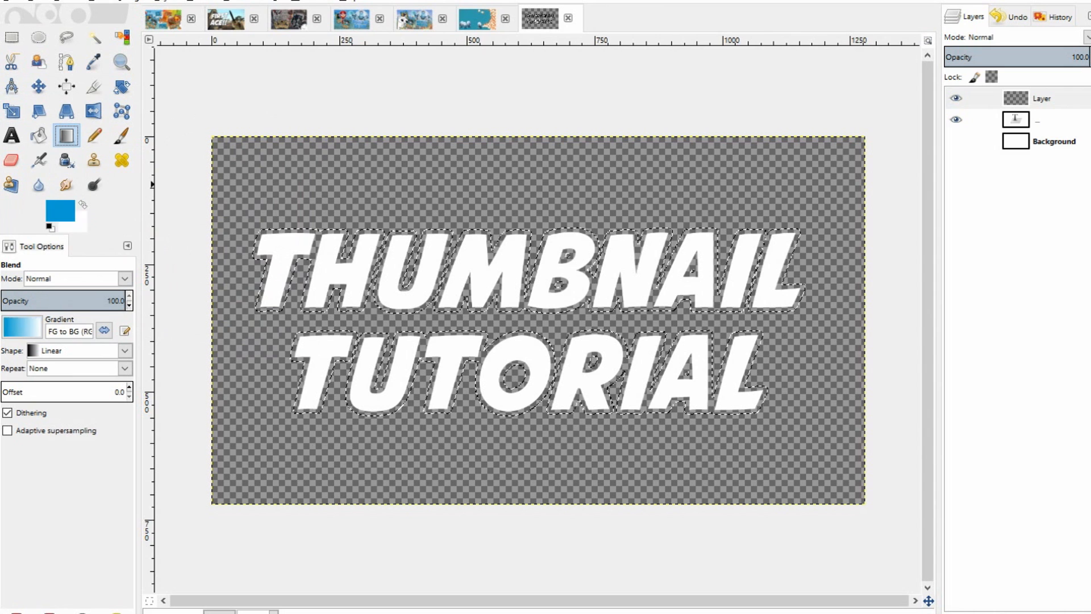
key("x")
key("x")
key("x")
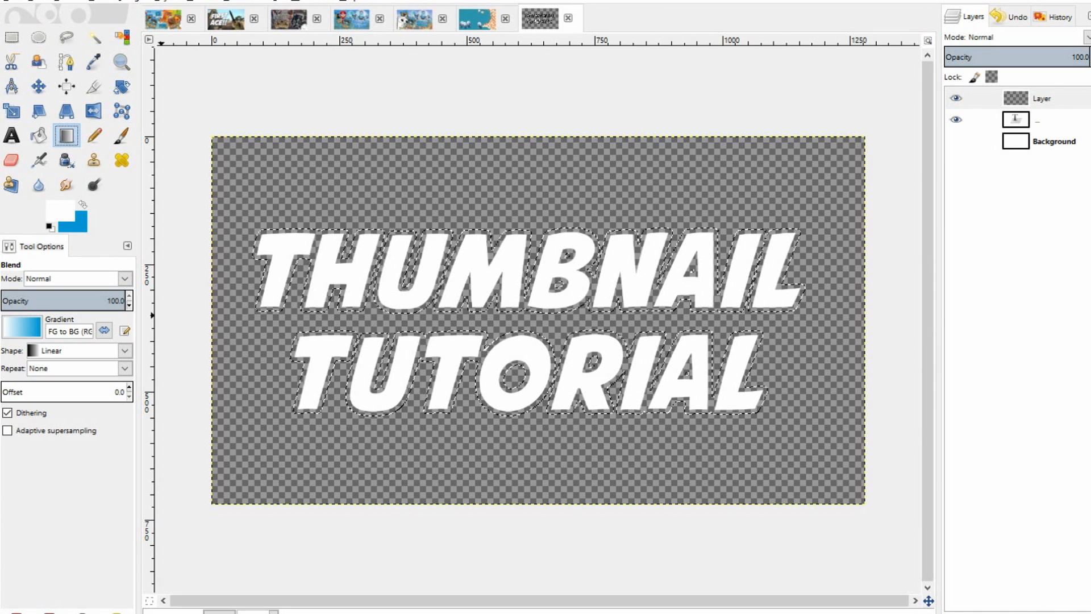
key("x")
key("x")
key("x")
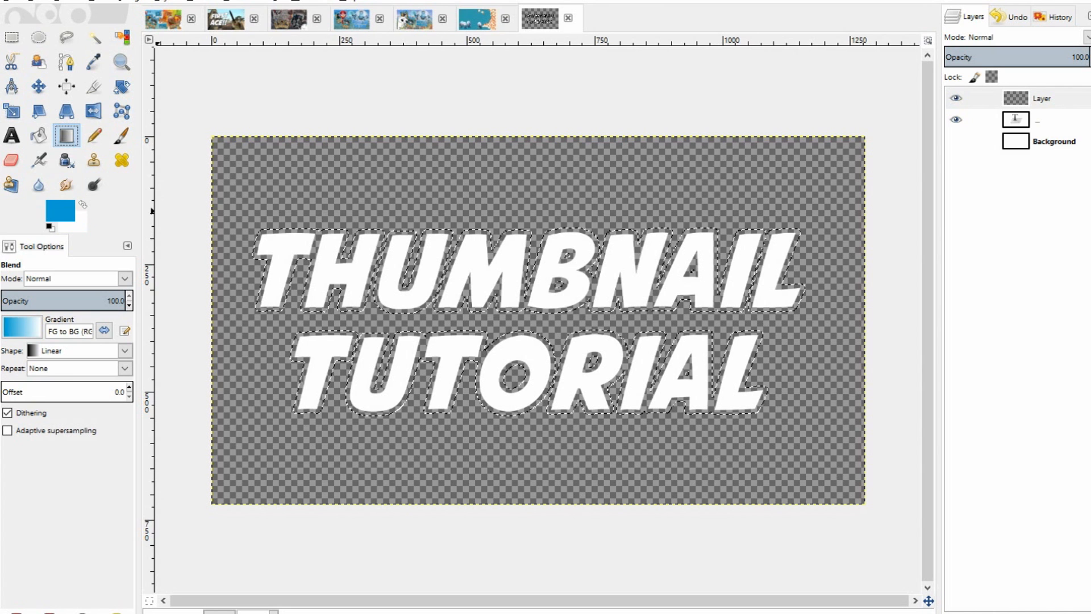
Set the background colour to the saved teal 00a8b7 and adjust it to a slightly brighter shade.
left_click(81, 212)
left_click(250, 294)
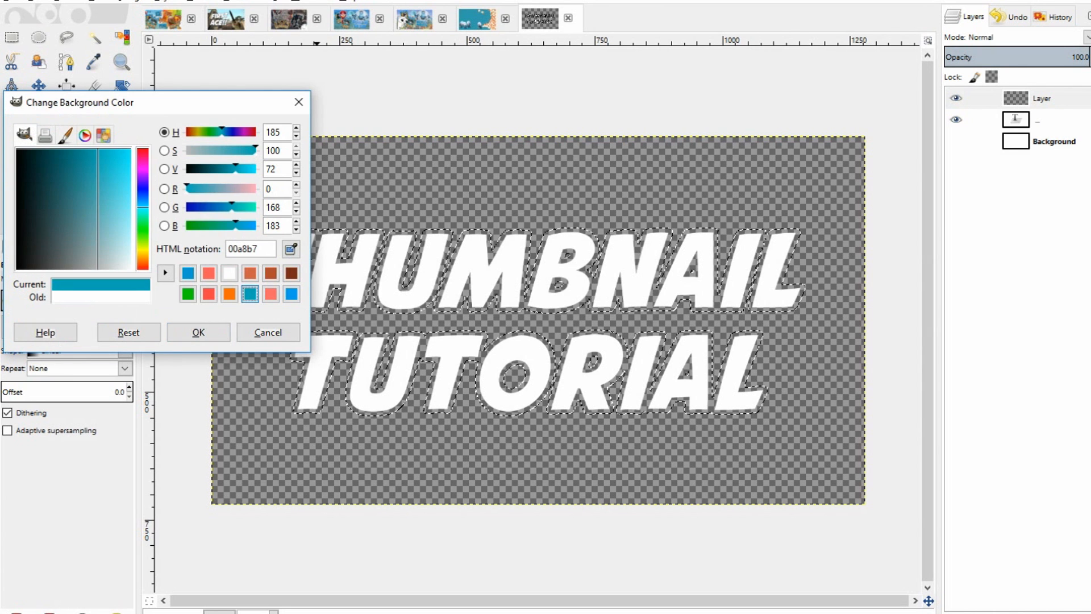
left_click(198, 332)
left_click(81, 218)
left_click_drag(106, 170, 106, 148)
left_click(199, 332)
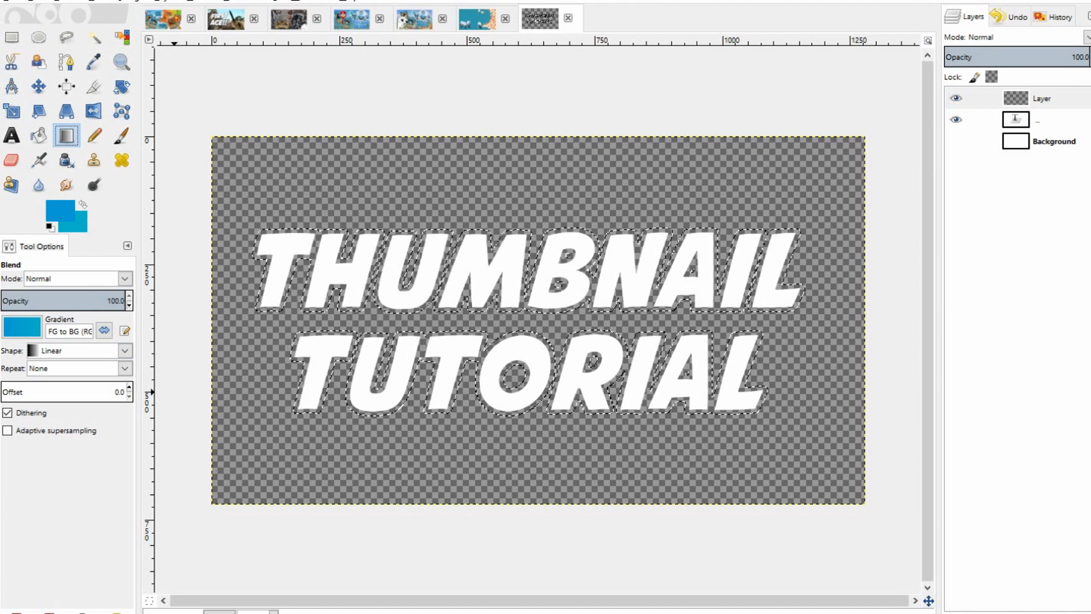
Set the gradient shape to Radial and fill the grown letter selection outward from the title's centre, blue to teal.
left_click(124, 350)
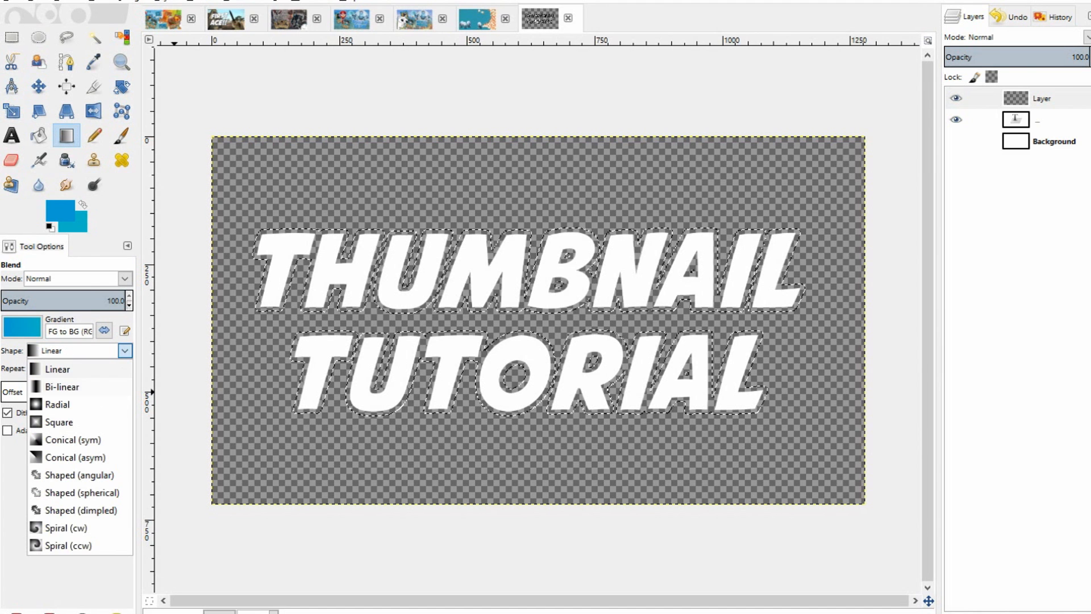
left_click(57, 404)
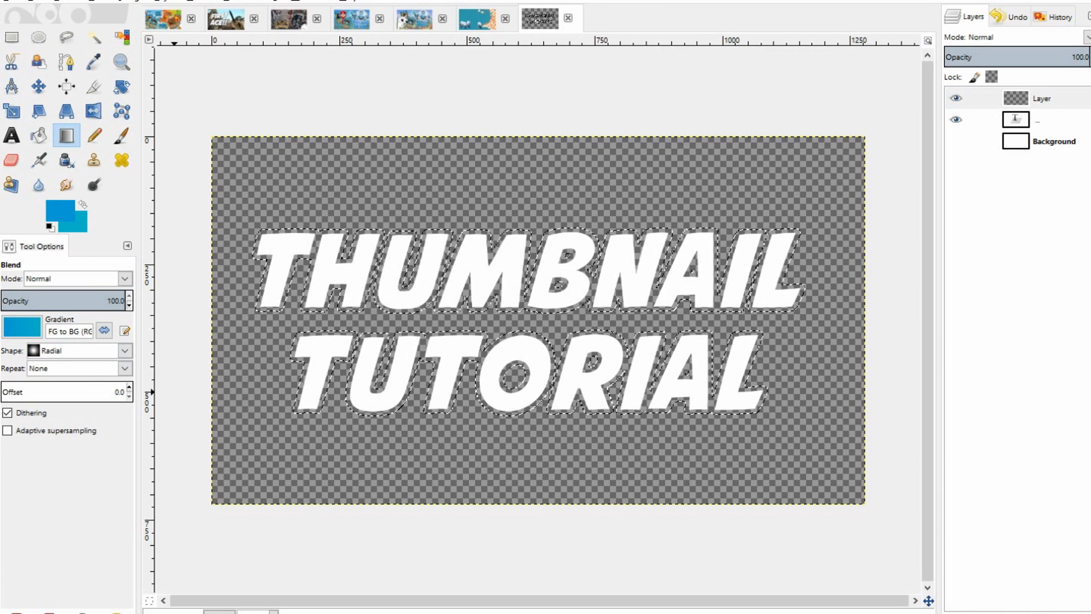
left_click_drag(523, 329, 509, 519)
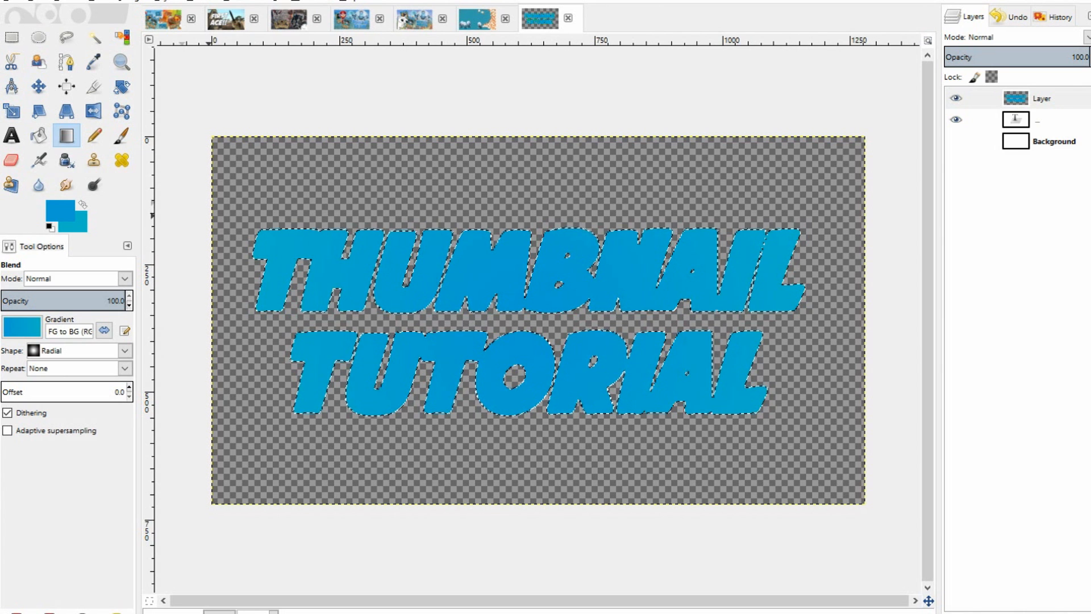
Swap foreground and background and try a radial gradient with teal at the title's centre and blue outside.
left_click(83, 205)
left_click(82, 204)
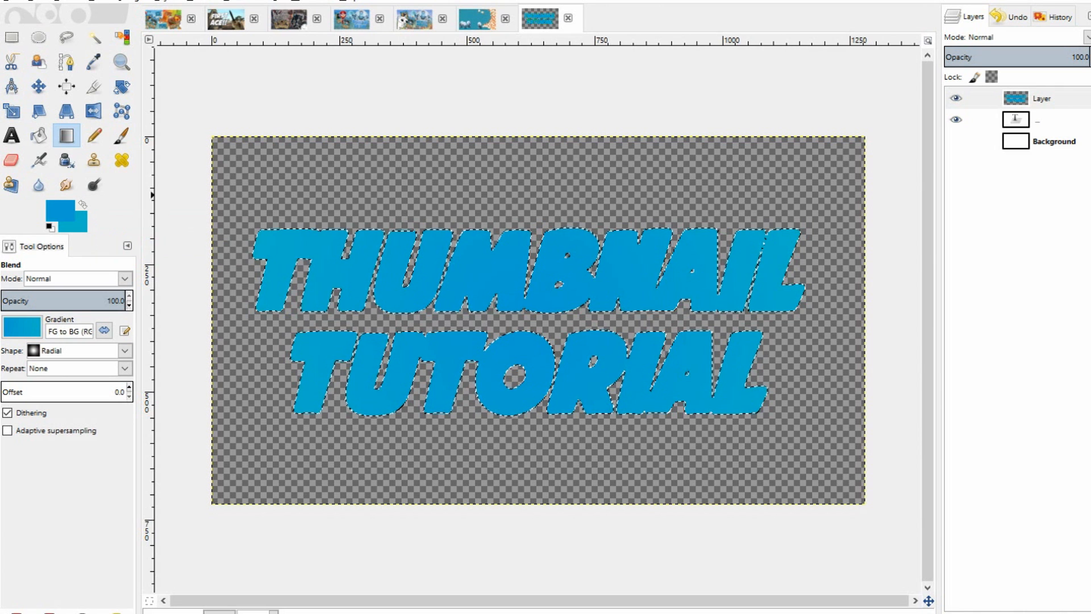
left_click(83, 204)
left_click(83, 205)
left_click(83, 204)
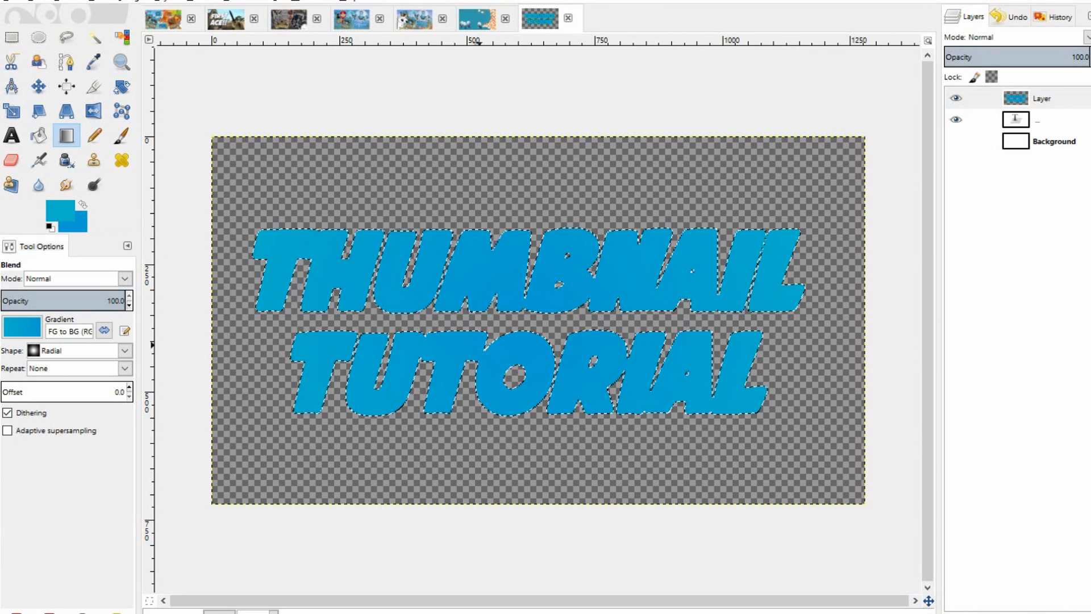
left_click_drag(515, 329, 510, 555)
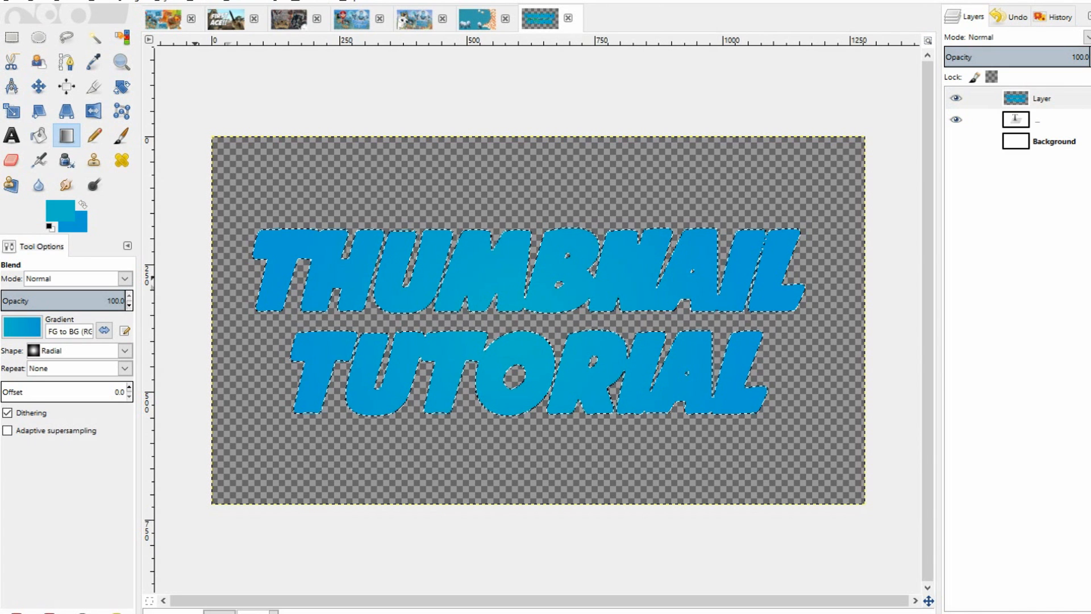
Swap the colours back and refill the letter selection with a wider radial gradient, blue at the title's centre.
left_click(82, 205)
left_click_drag(526, 328, 746, 597)
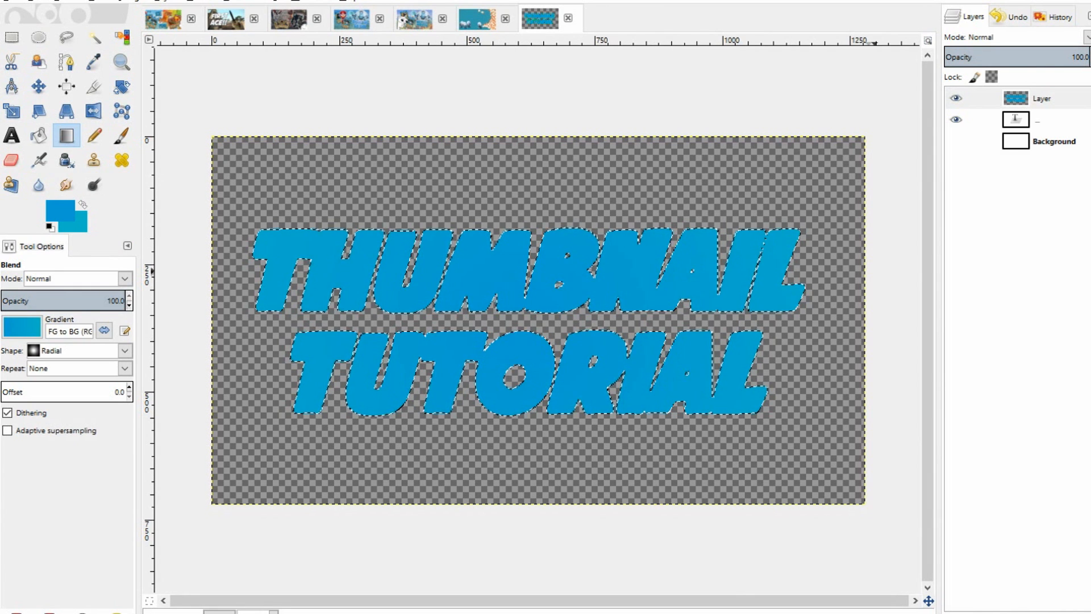
Clear the selection and lower the blue gradient layer beneath the white text layer.
left_click(66, 2)
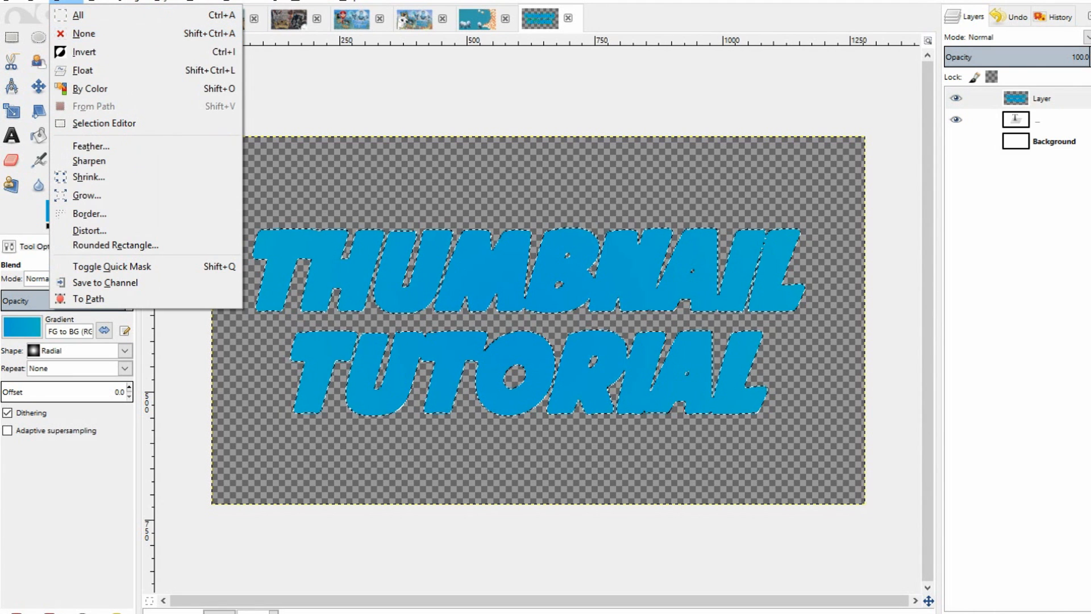
key("Escape")
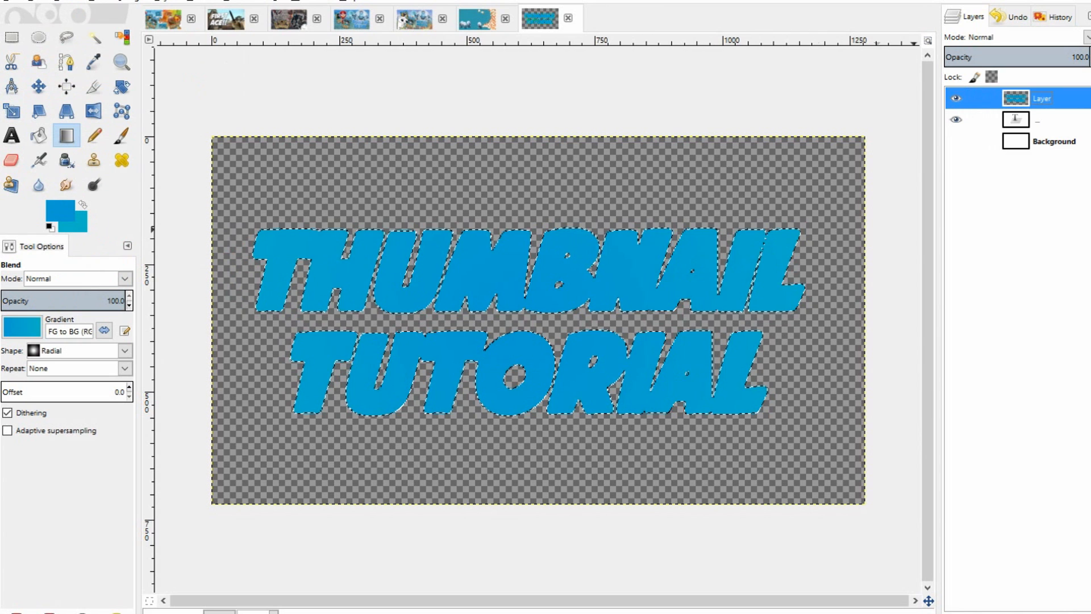
left_click(66, 2)
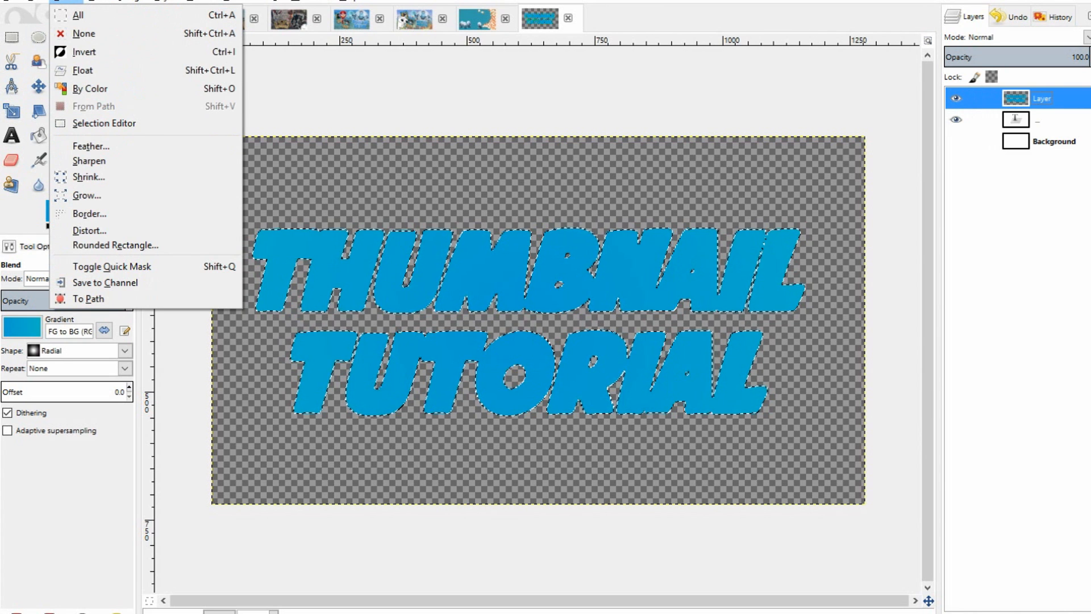
left_click(84, 33)
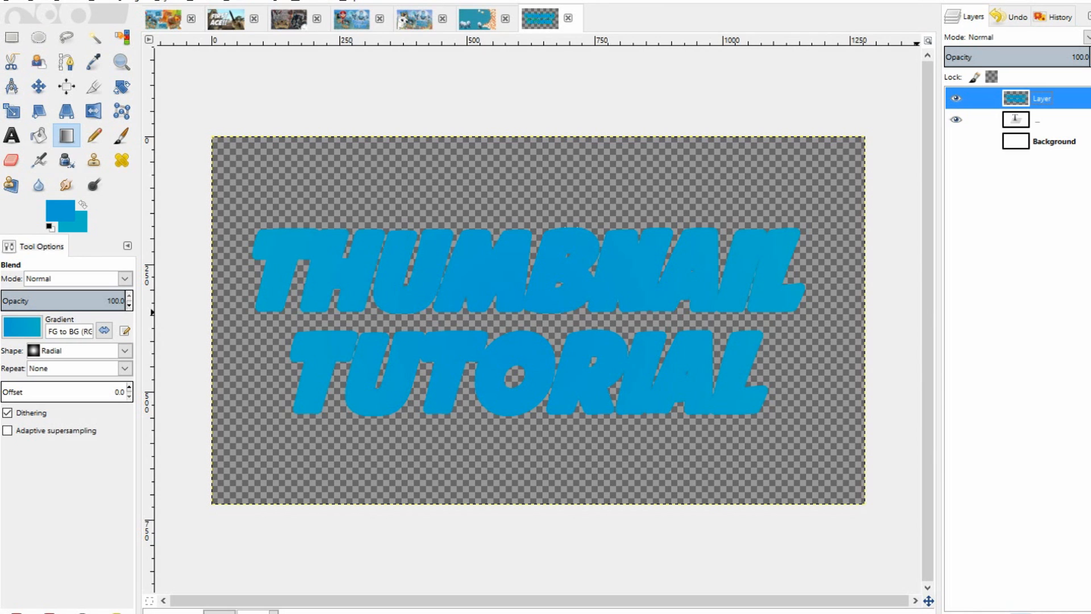
left_click(1020, 611)
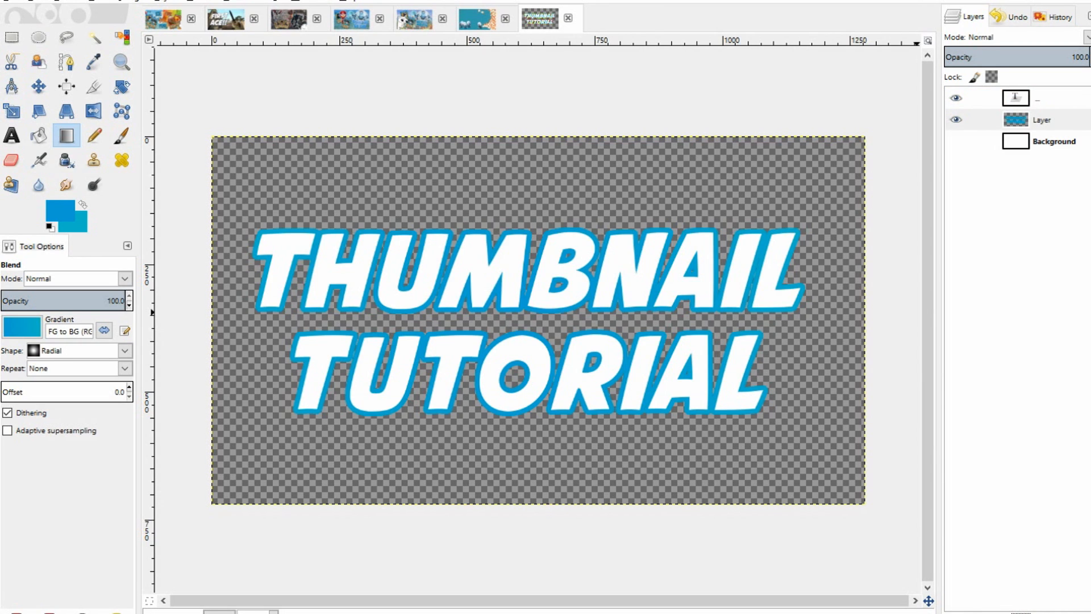
Demonstrate selecting the text layer and the gradient layer in turn, finishing on the gradient layer.
left_click(1041, 120)
left_click(1038, 98)
left_click(1041, 120)
left_click(1037, 98)
right_click(1055, 98)
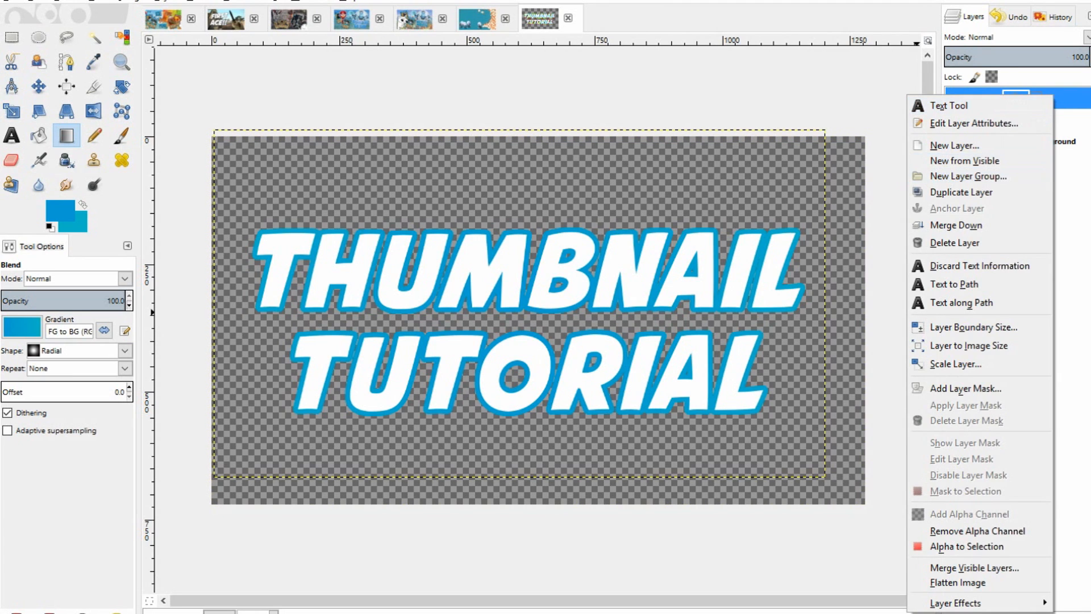
key("Escape")
left_click(1042, 120)
left_click(1037, 98)
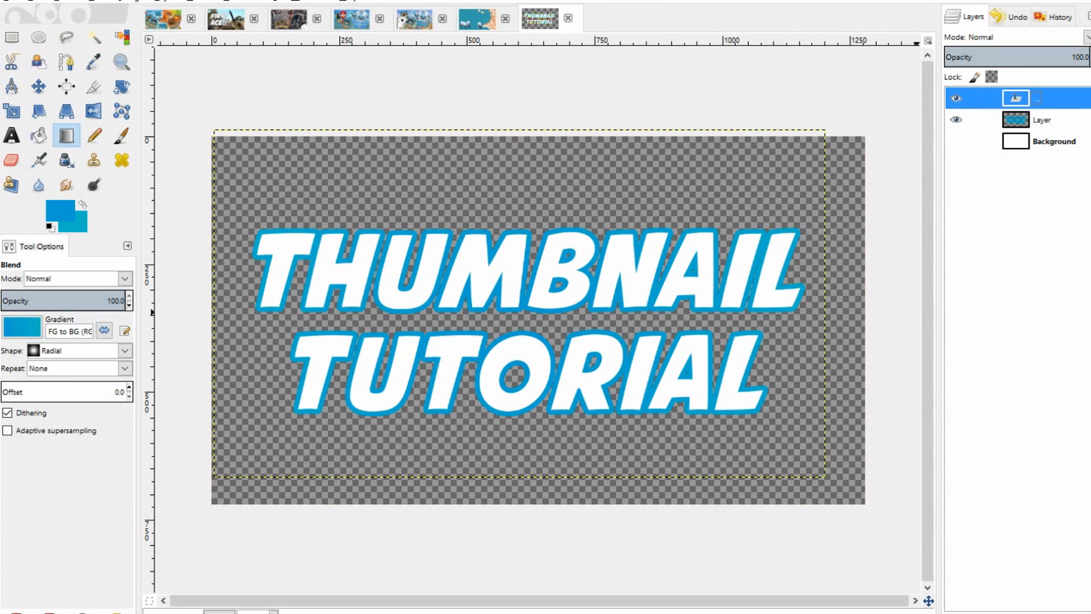
left_click(1042, 119)
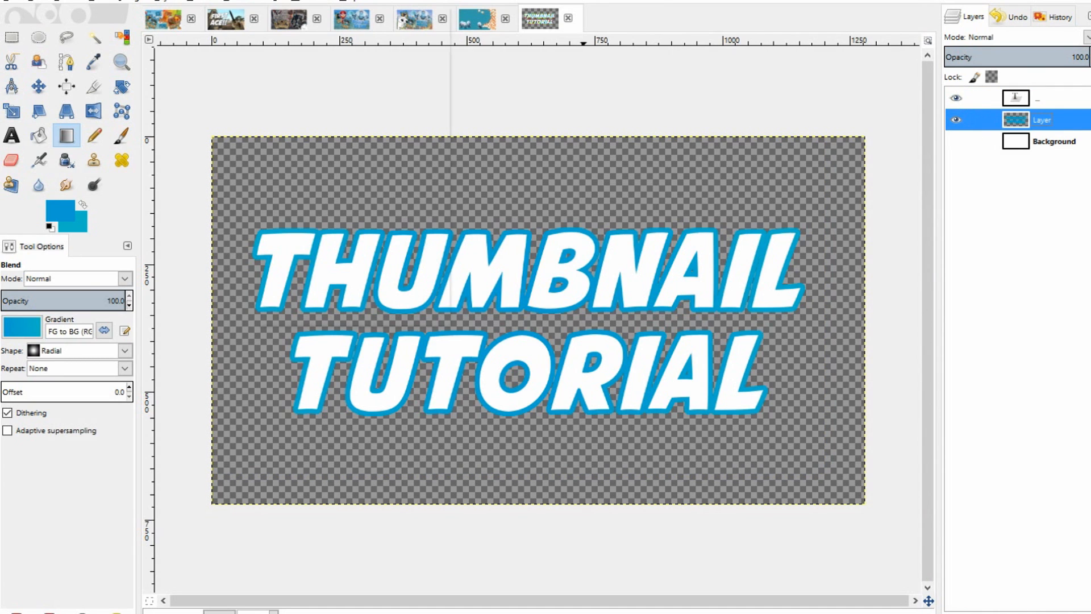
left_click(267, 1)
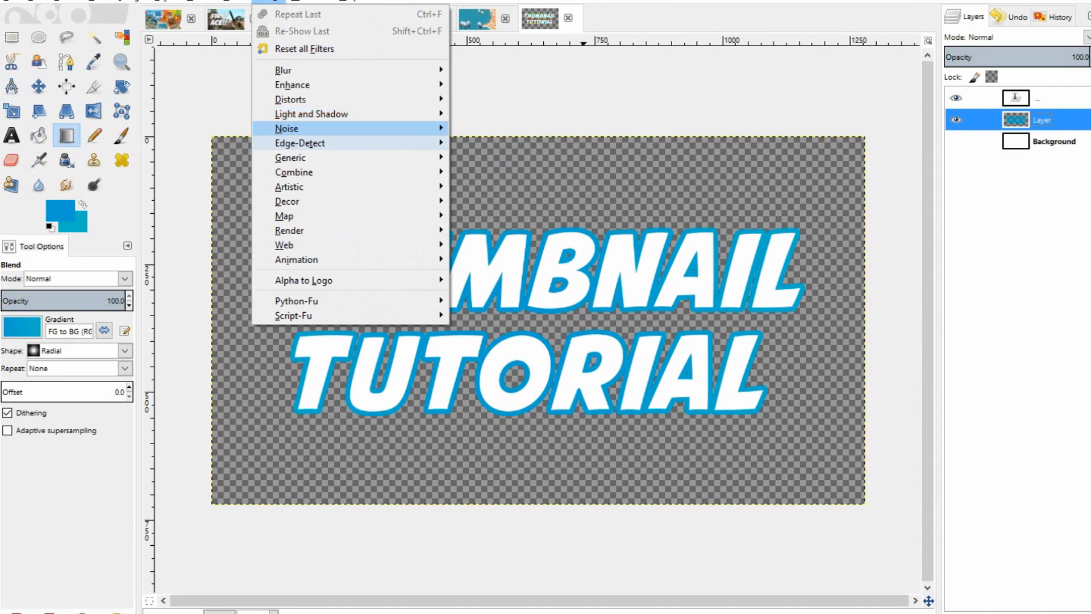
mouse_move(311, 2)
left_click(1042, 120)
left_click(1041, 98)
left_click(1041, 120)
left_click(1041, 98)
left_click(1041, 119)
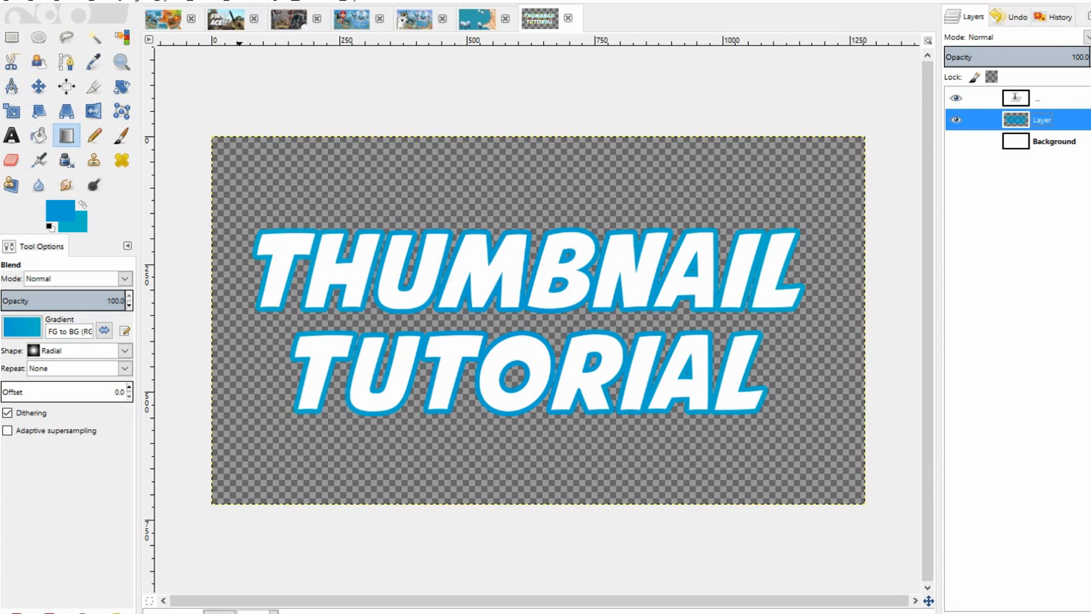
Apply a black drop shadow to the gradient outline layer with offsets of 4, blur radius 15, opacity 60 and resizing allowed.
left_click(267, 1)
mouse_move(312, 113)
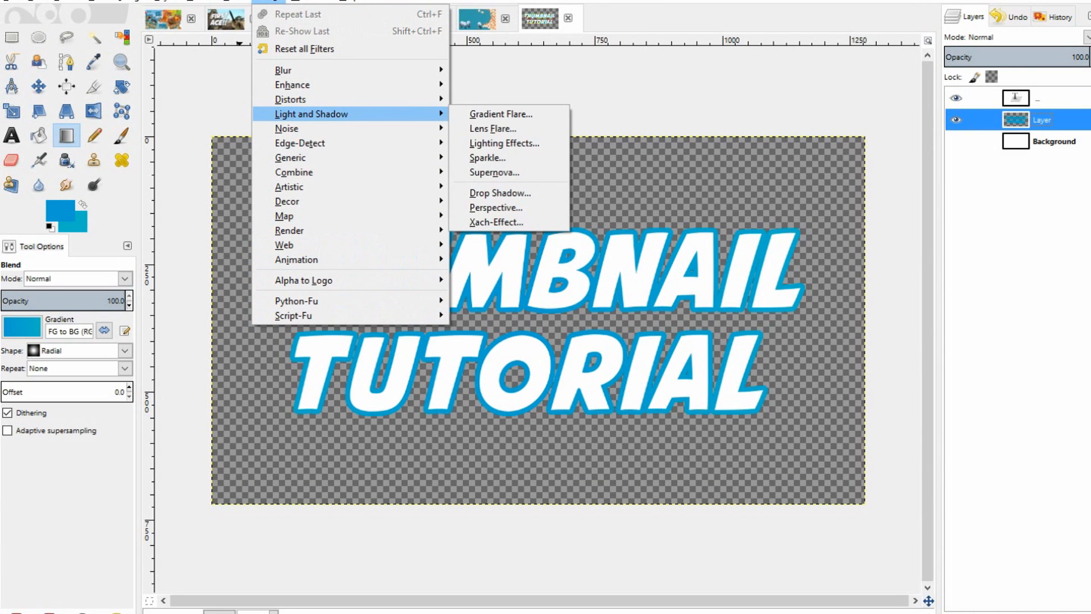
left_click(494, 192)
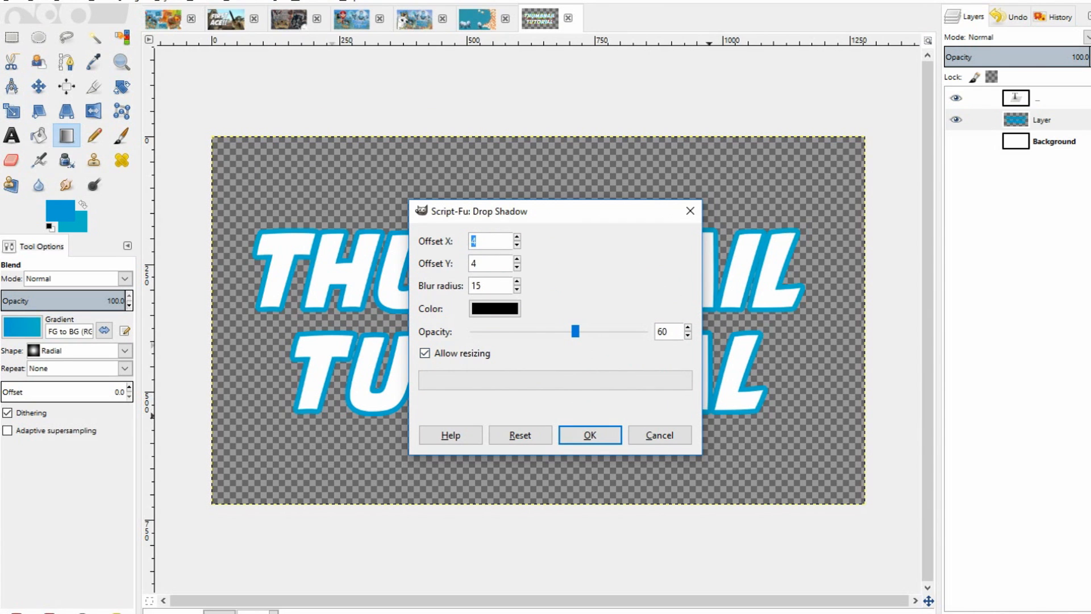
left_click(590, 435)
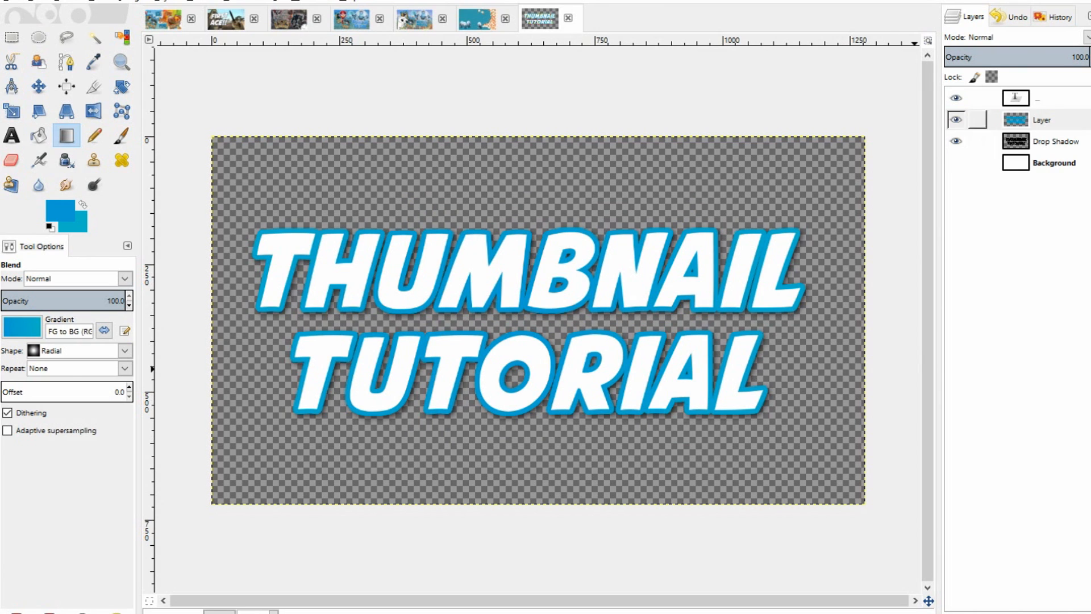
Try merging the white text layer down into the gradient outline layer, and undo that merge.
left_click(1036, 97)
right_click(1036, 98)
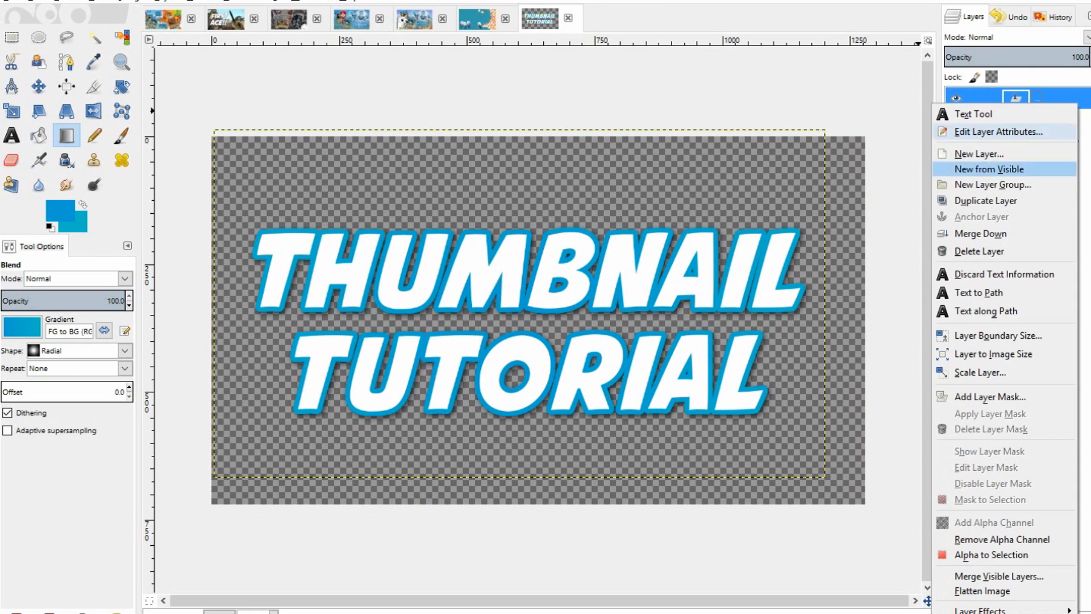
left_click(965, 233)
right_click(1039, 103)
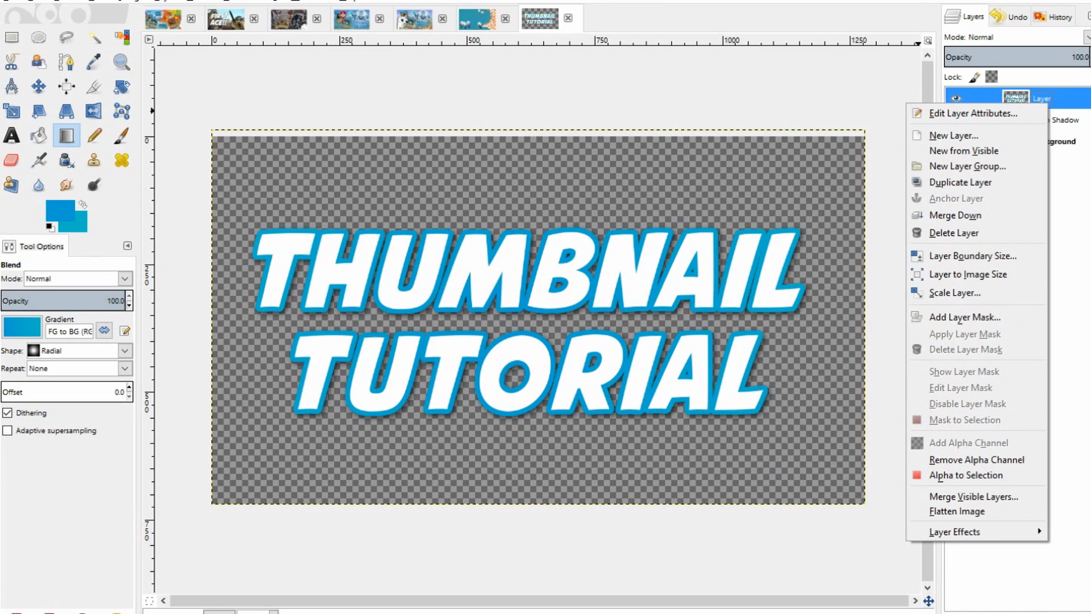
key("Escape")
key("ctrl+z")
Merge the white text layer down into the gradient outline layer, and merge the result into the drop shadow layer.
left_click(1036, 98)
right_click(1040, 98)
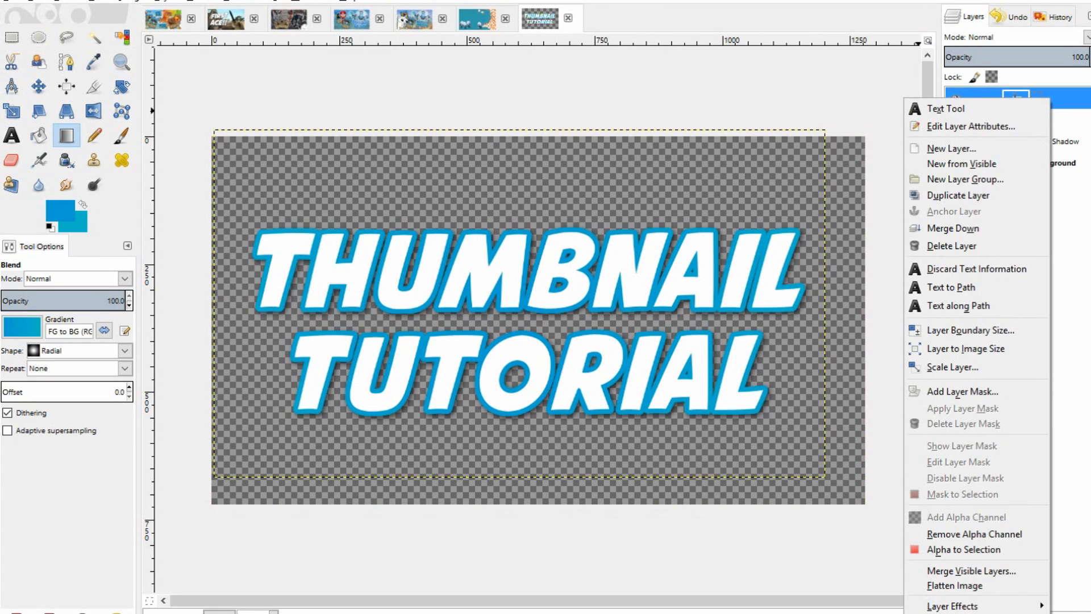
key("Escape")
right_click(1039, 99)
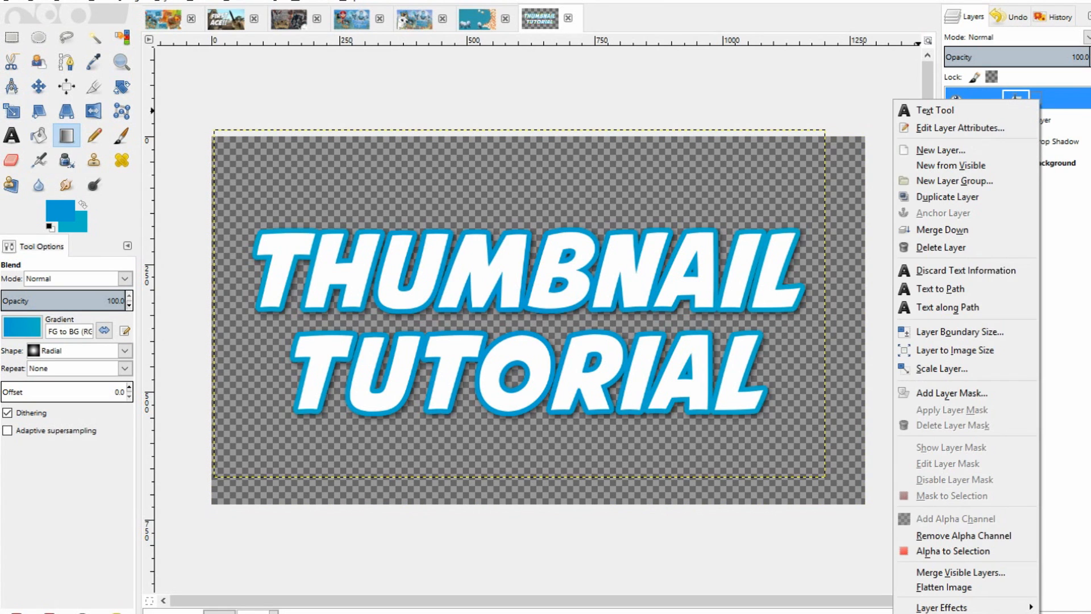
left_click(942, 230)
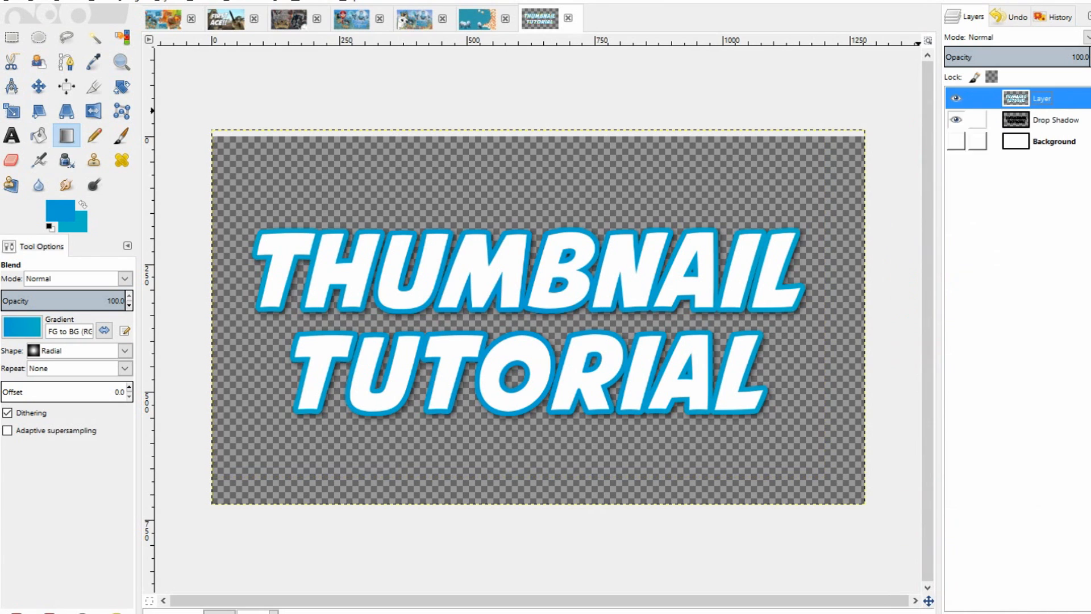
right_click(1037, 98)
left_click(942, 212)
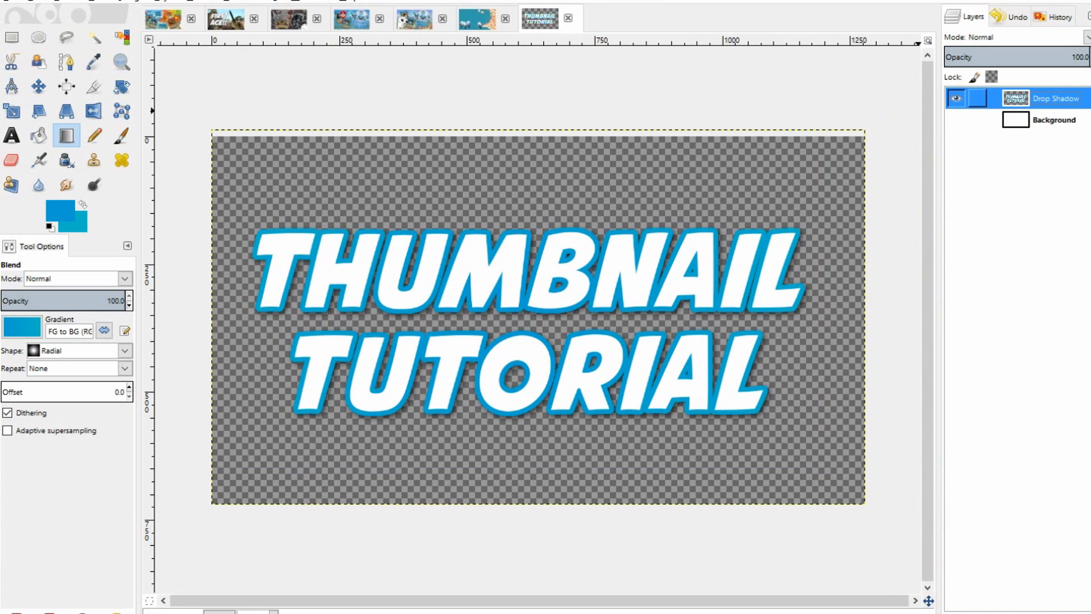
Show the white background and merge the title into it to demonstrate toggling the combined layer's visibility.
left_click(1054, 120)
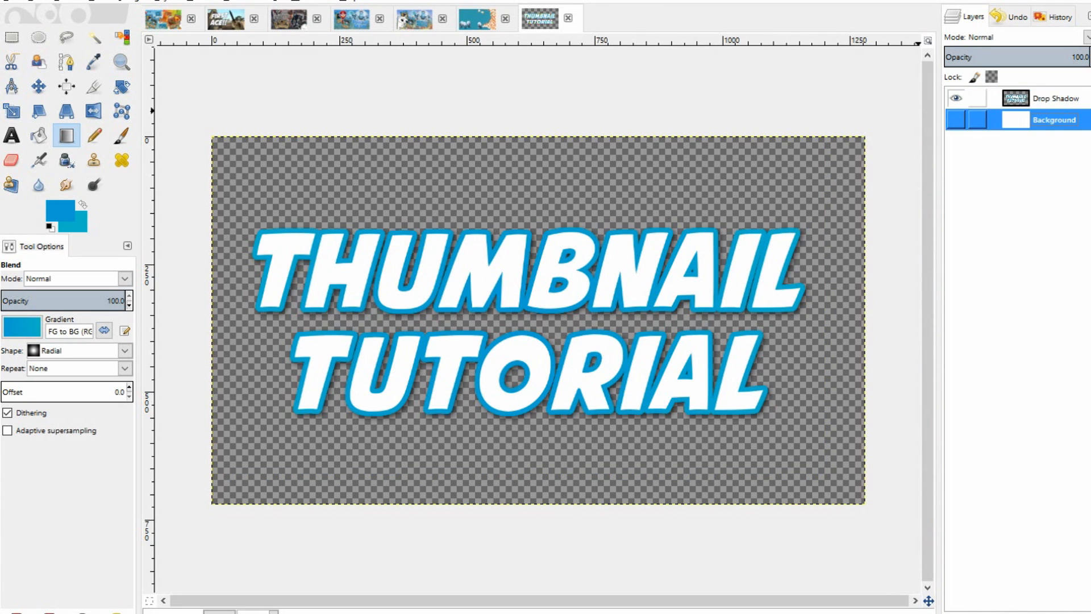
left_click(956, 120)
right_click(1029, 91)
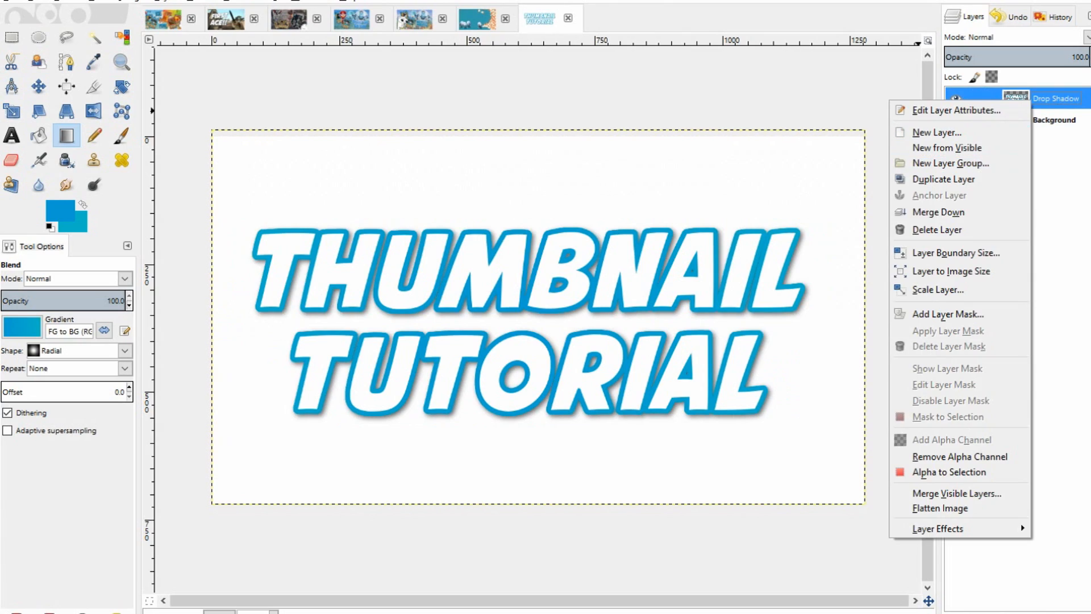
left_click(960, 210)
left_click(956, 99)
left_click(956, 98)
left_click(956, 98)
left_click(955, 99)
left_click(956, 98)
left_click(955, 98)
left_click(956, 99)
left_click(955, 98)
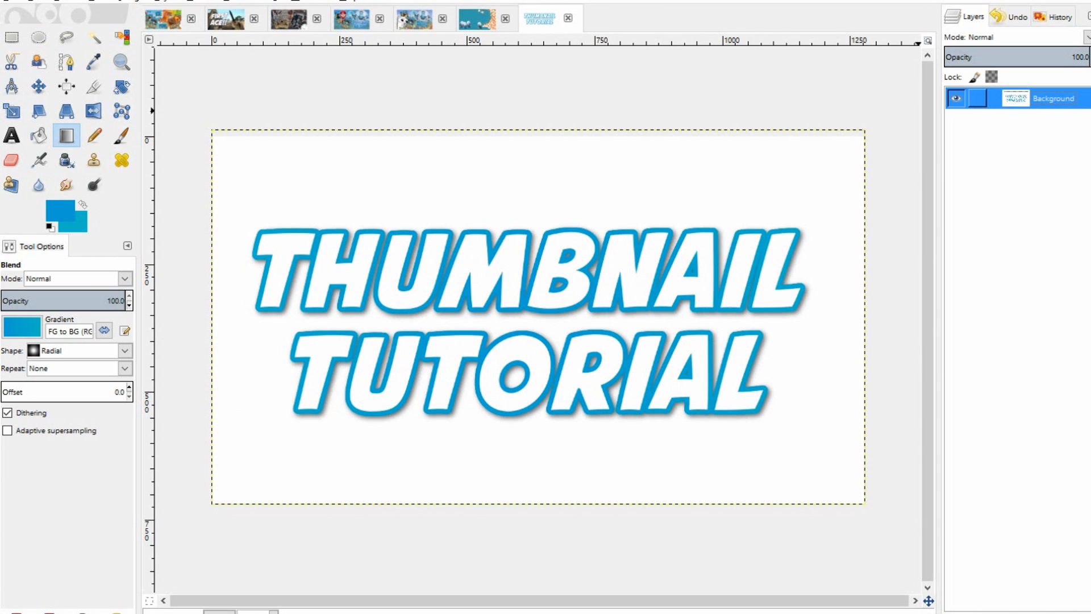
Undo the merge of the title into the background and hide the background layer again.
key("ctrl+z")
left_click(955, 119)
left_click(1054, 98)
left_click(1054, 120)
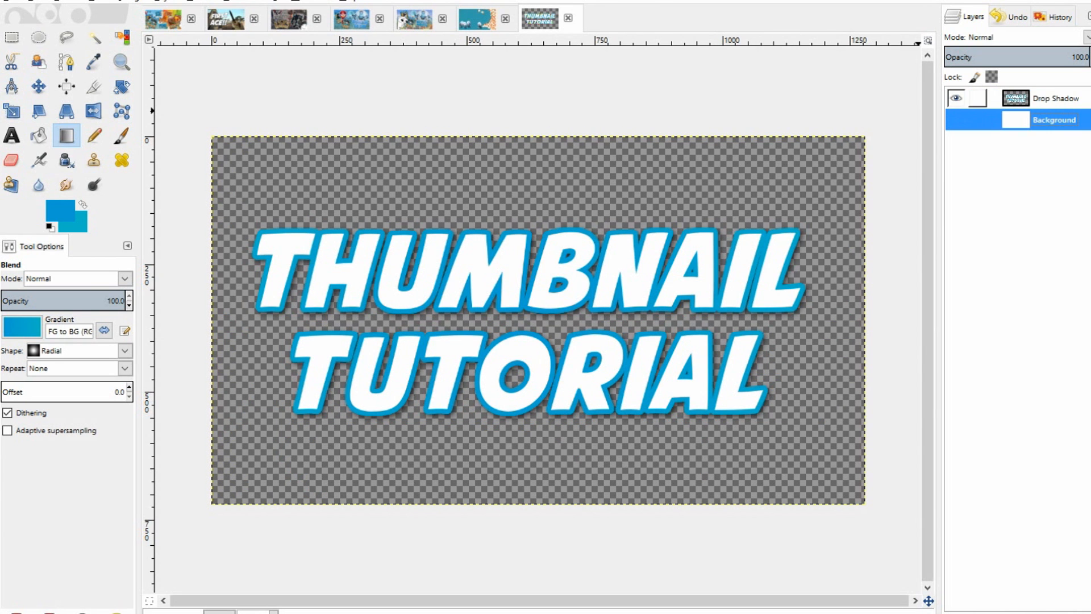
Toggle the title layer and the background layer on and off separately to examine how each affects the canvas.
left_click(1054, 99)
left_click(956, 98)
left_click(956, 98)
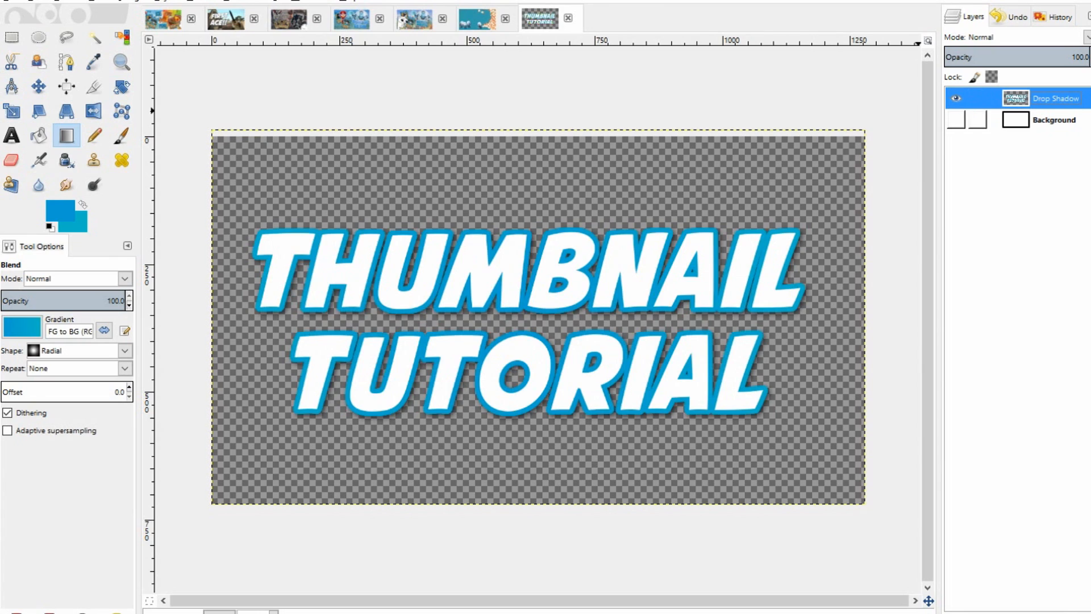
left_click(956, 120)
left_click(956, 120)
left_click(955, 120)
left_click(955, 120)
left_click(956, 120)
left_click(955, 119)
left_click(956, 119)
left_click(956, 119)
left_click(955, 120)
left_click(955, 120)
left_click(955, 99)
left_click(956, 98)
left_click(955, 98)
left_click(955, 98)
left_click(956, 98)
left_click(956, 99)
left_click(1053, 120)
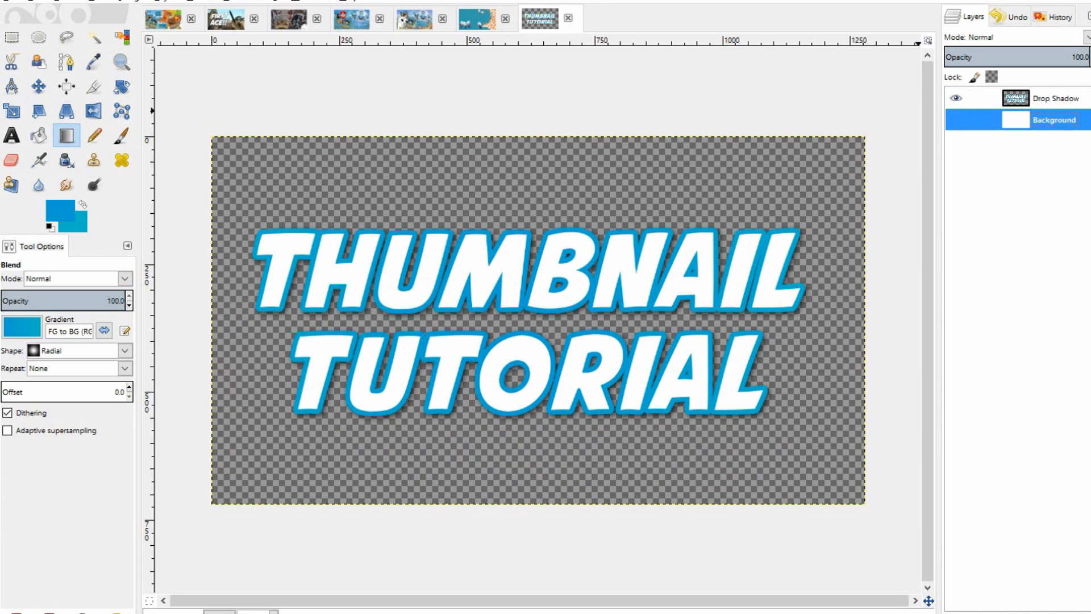
Copy the merged title layer and paste it into the open image with the masked characters and chickens.
left_click(1054, 98)
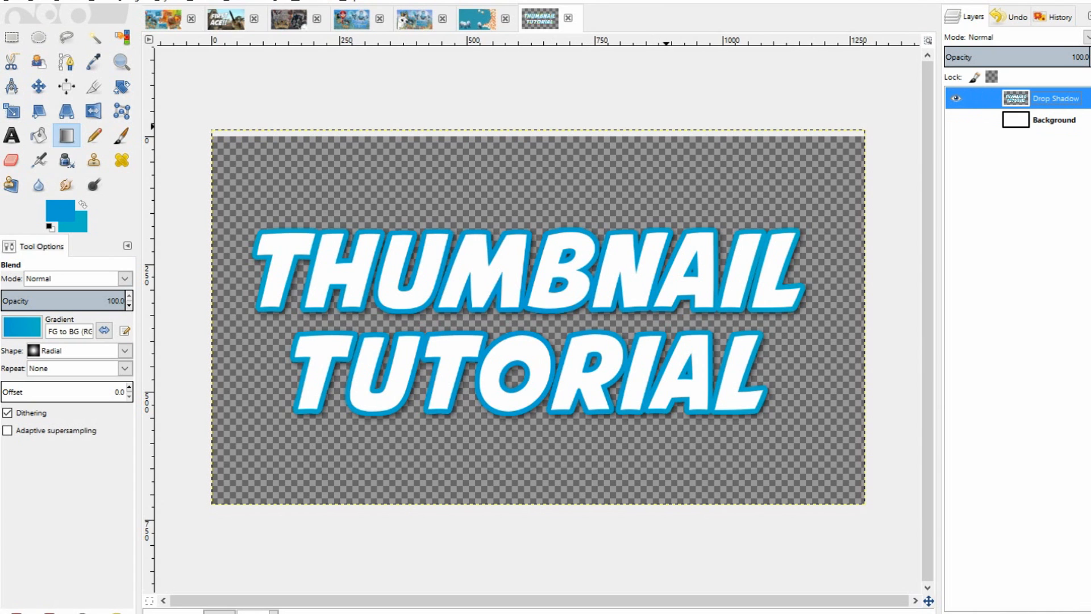
right_click(580, 280)
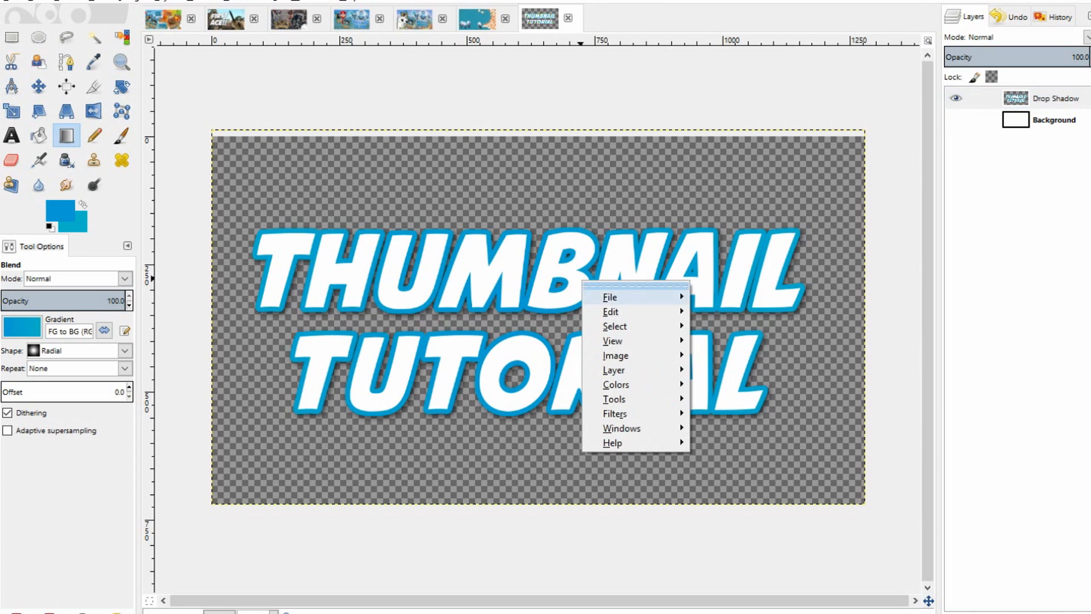
mouse_move(609, 296)
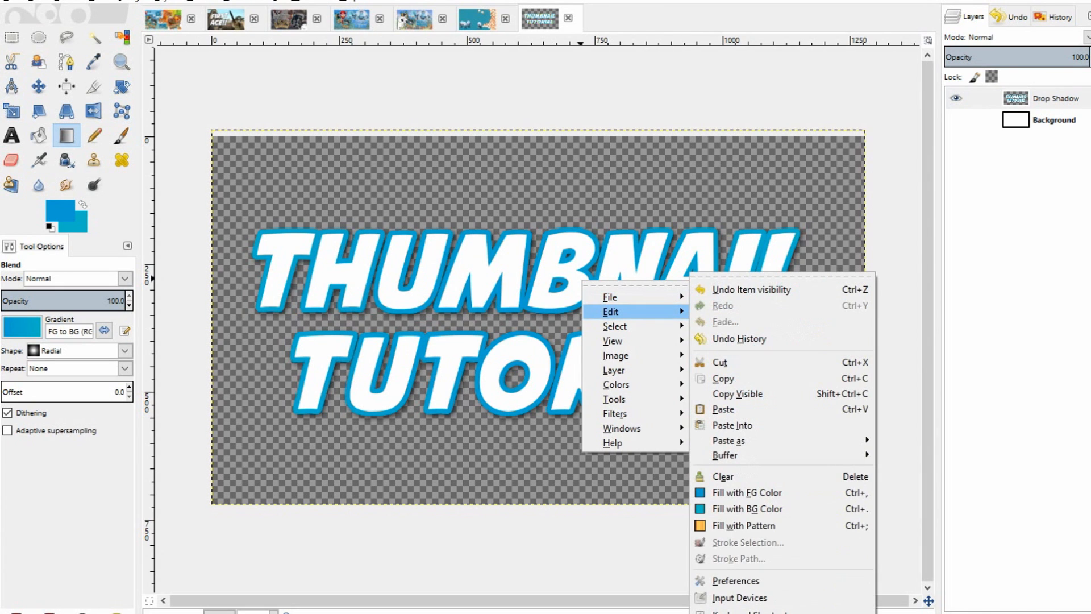
left_click(721, 378)
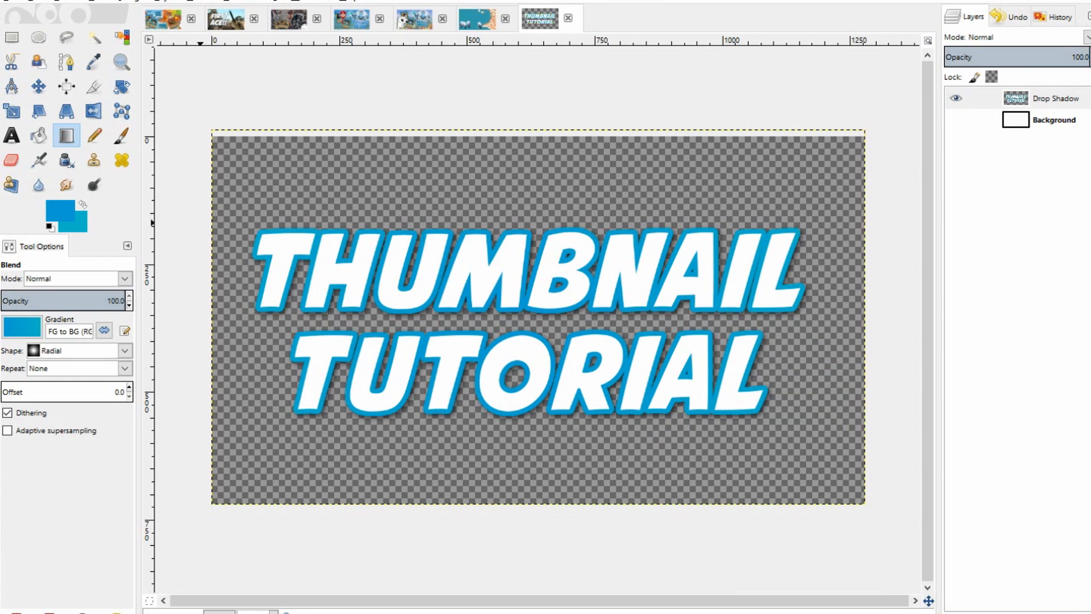
left_click(1055, 99)
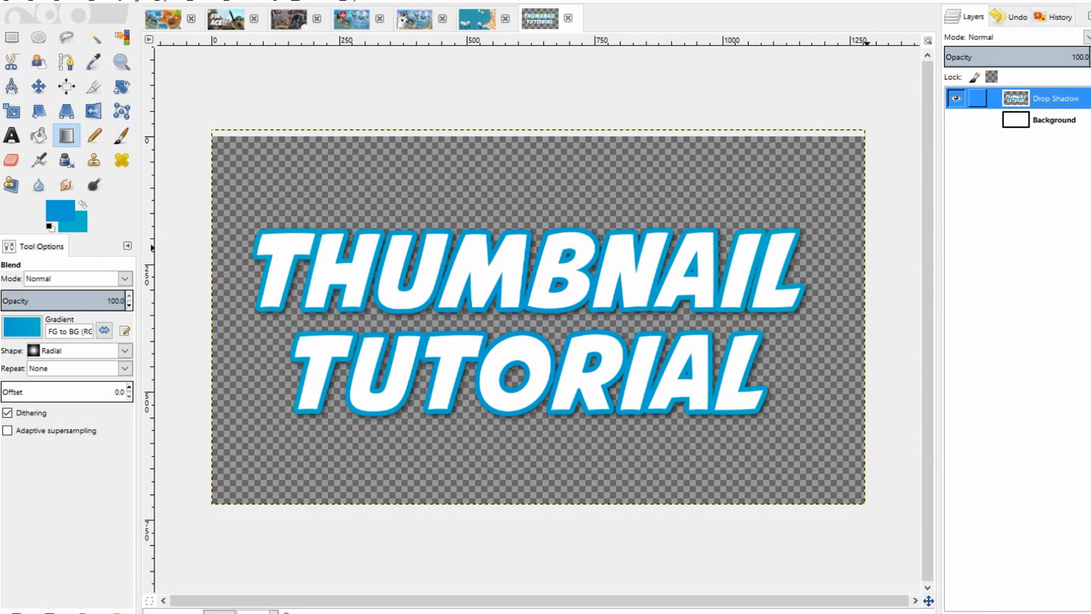
left_click(477, 19)
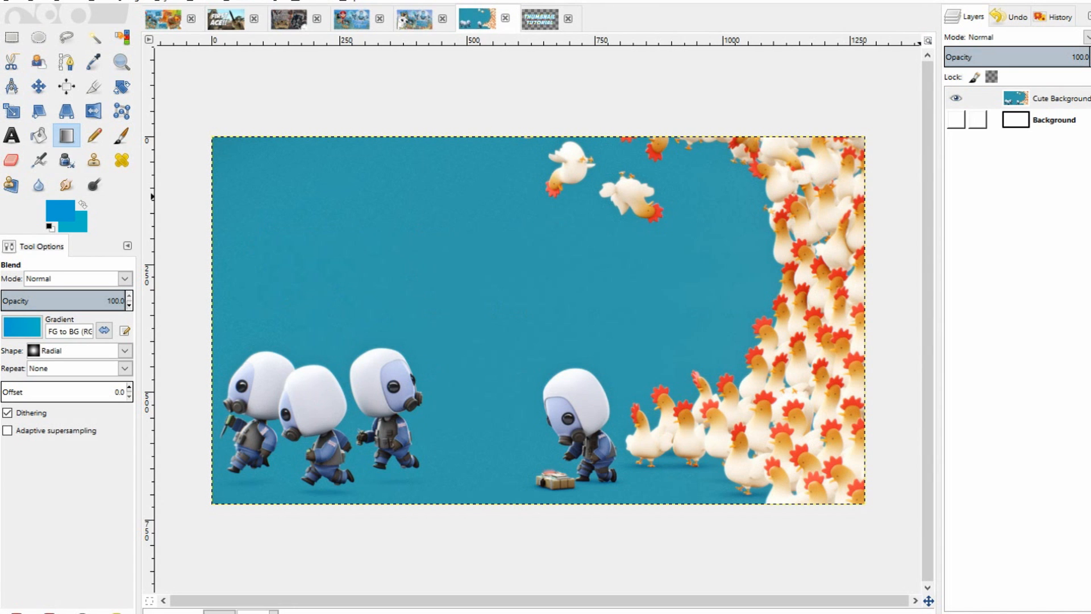
key("ctrl+v")
Name the pasted title layer "Thumbnail Tutorial".
double_click(1055, 99)
type("Thumbnail Tutorial")
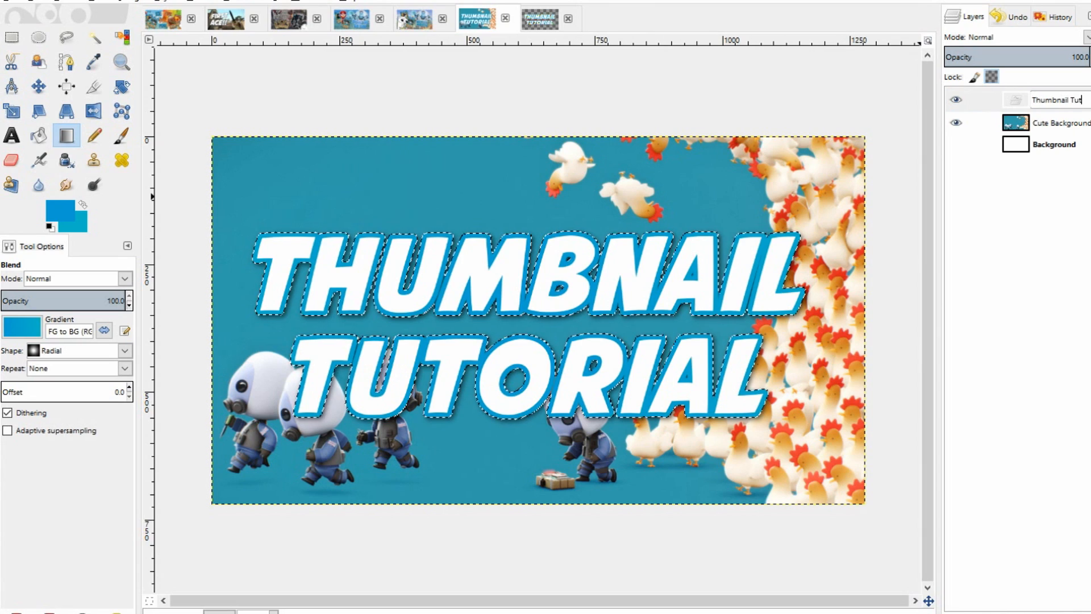
key("Return")
Scale the title layer down proportionally to about two thirds of its size, anchored at the canvas's lower-right corner.
key("shift+s")
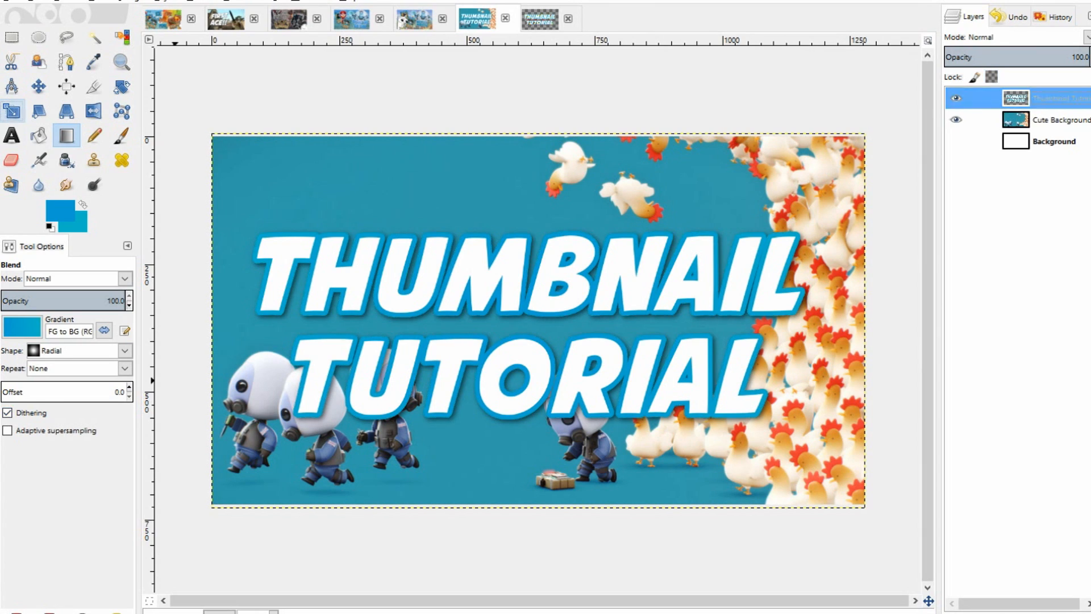
left_click(588, 348)
left_click_drag(460, 253, 579, 311)
key("Return")
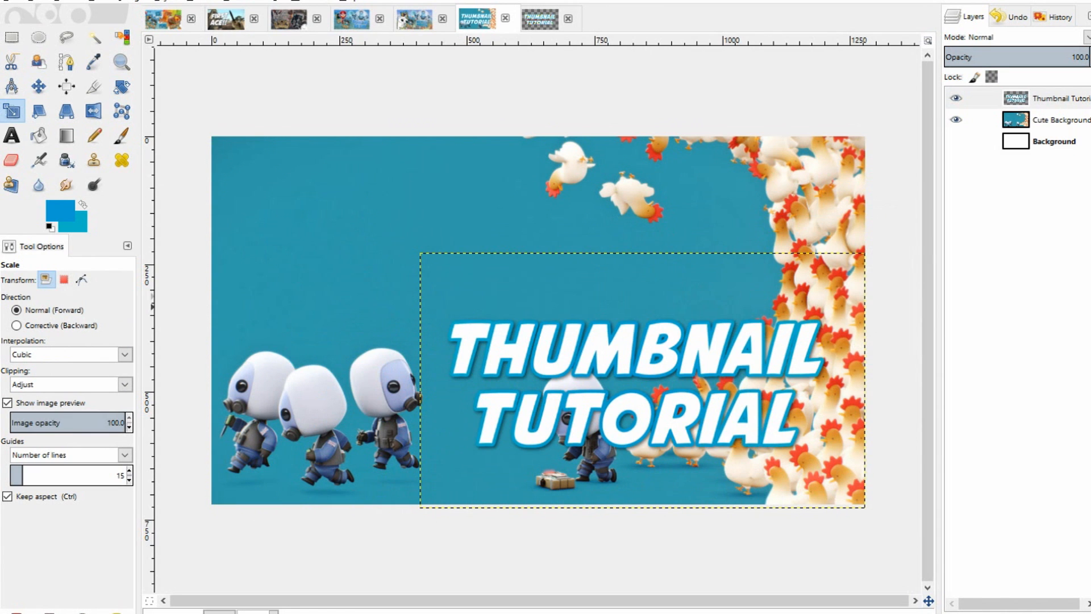
Rotate the title slightly counterclockwise and move it above the three masked characters in the canvas's upper-left area.
key("shift+r")
left_click_drag(837, 338, 835, 324)
key("Return")
key("m")
left_click_drag(655, 364, 427, 267)
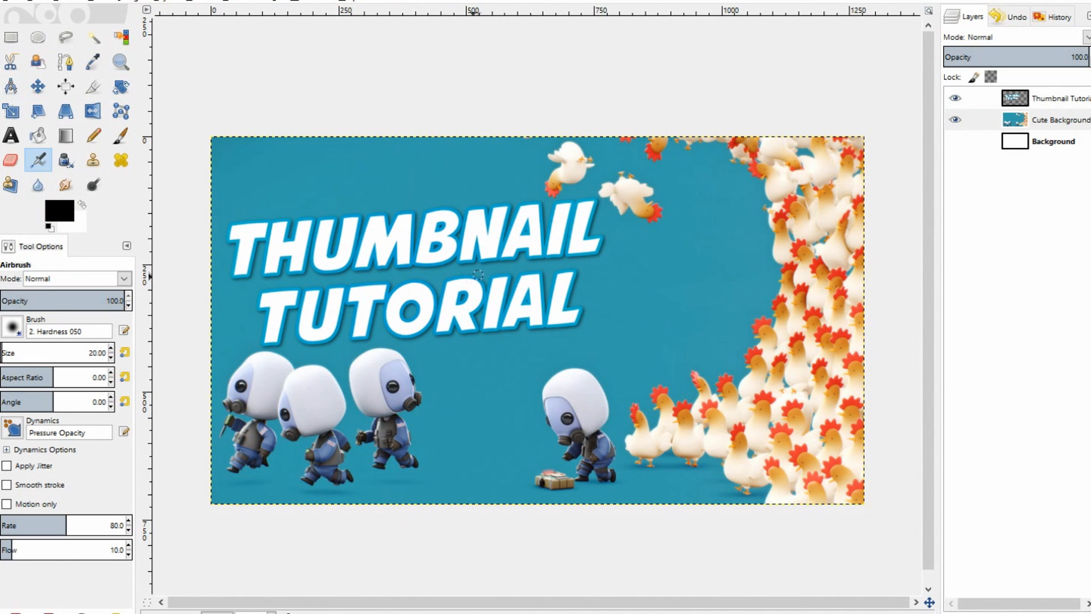
left_click(38, 86)
left_click_drag(457, 292, 466, 281)
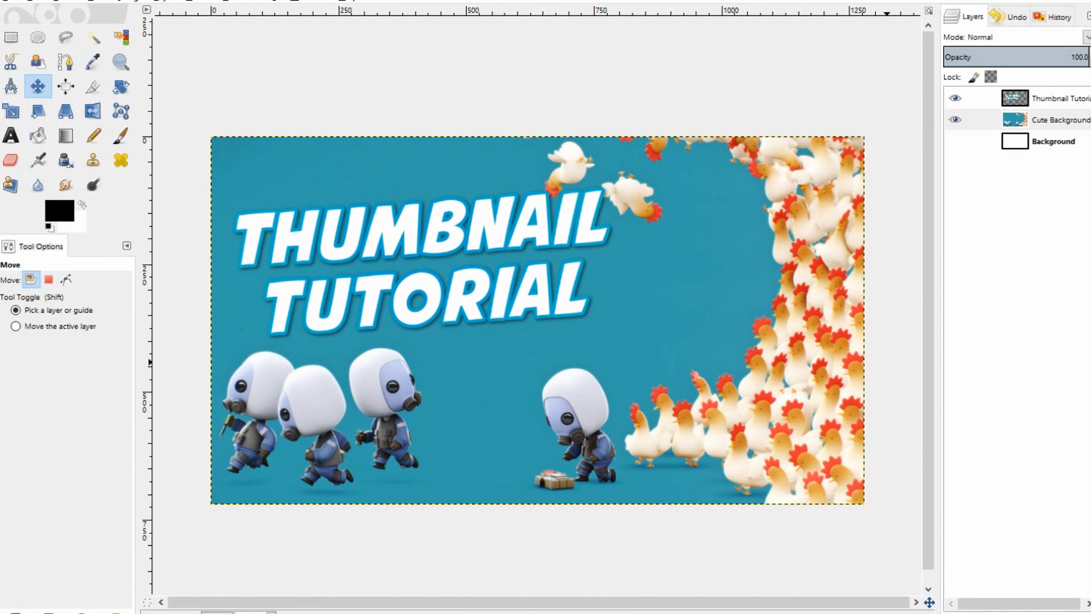
Try filling the Cute Background layer with a diagonal linear gradient from black to white.
left_click(1014, 119)
left_click(954, 119)
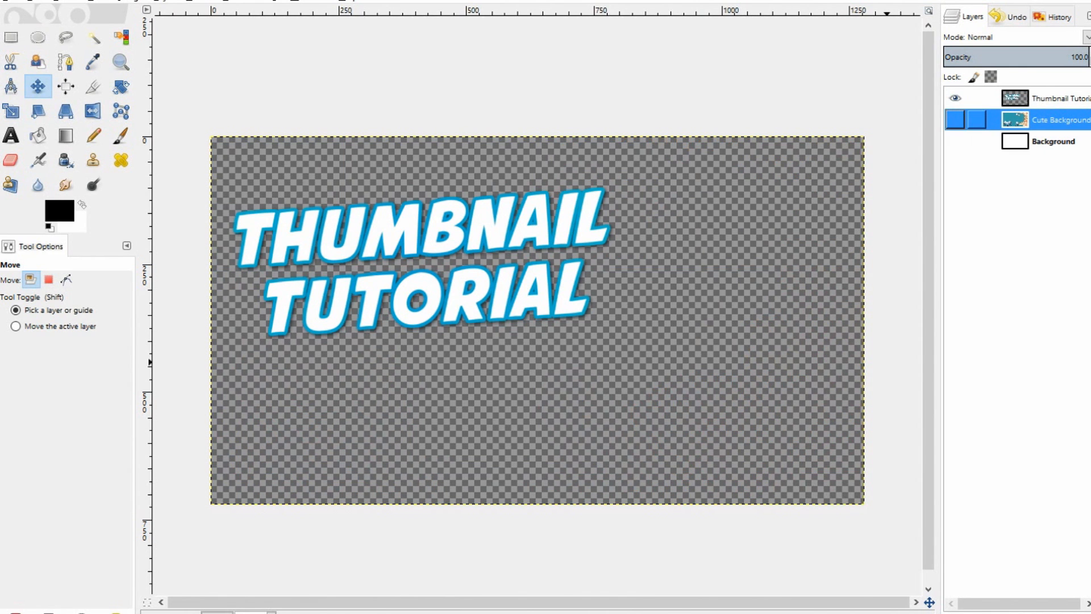
left_click(65, 135)
left_click_drag(567, 310, 715, 493)
key("ctrl+z")
left_click(955, 120)
key("ctrl+y")
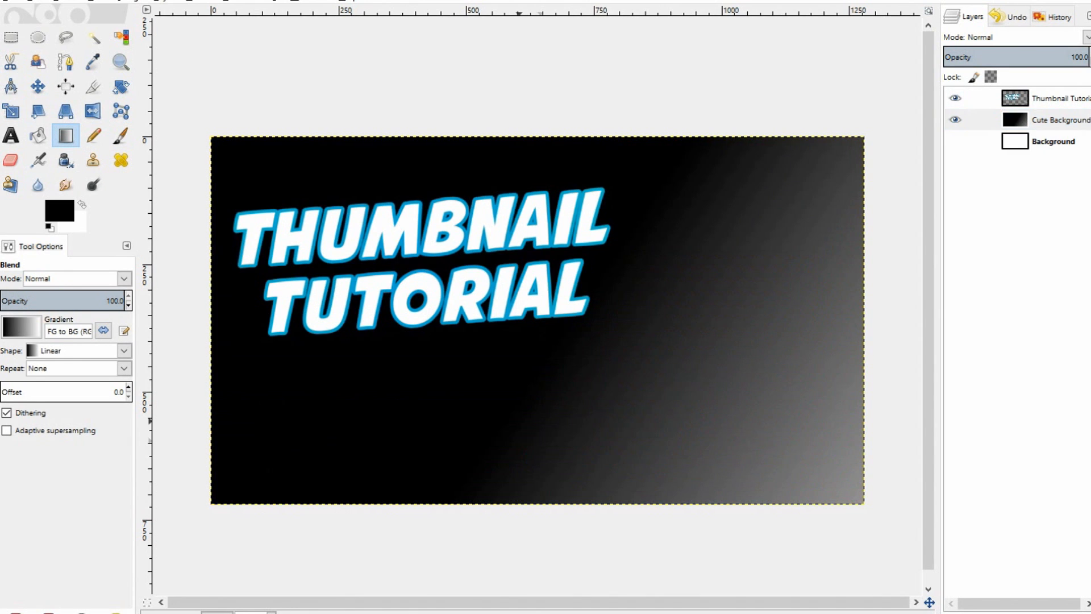
Try radial black-to-white gradients on the Cute Background layer behind the title.
left_click(124, 350)
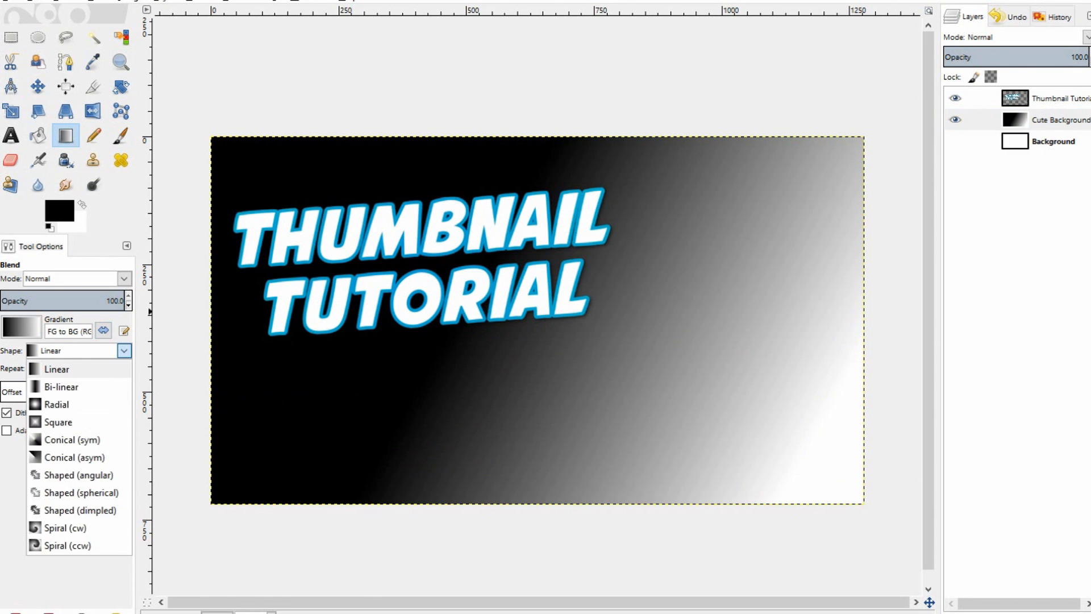
left_click(56, 404)
left_click_drag(512, 348, 238, 489)
left_click_drag(554, 194, 315, 482)
Try square-shaped gradients on the Cute Background layer, ending with a wide one centred below the title.
left_click(77, 351)
left_click(56, 422)
left_click_drag(354, 321, 523, 579)
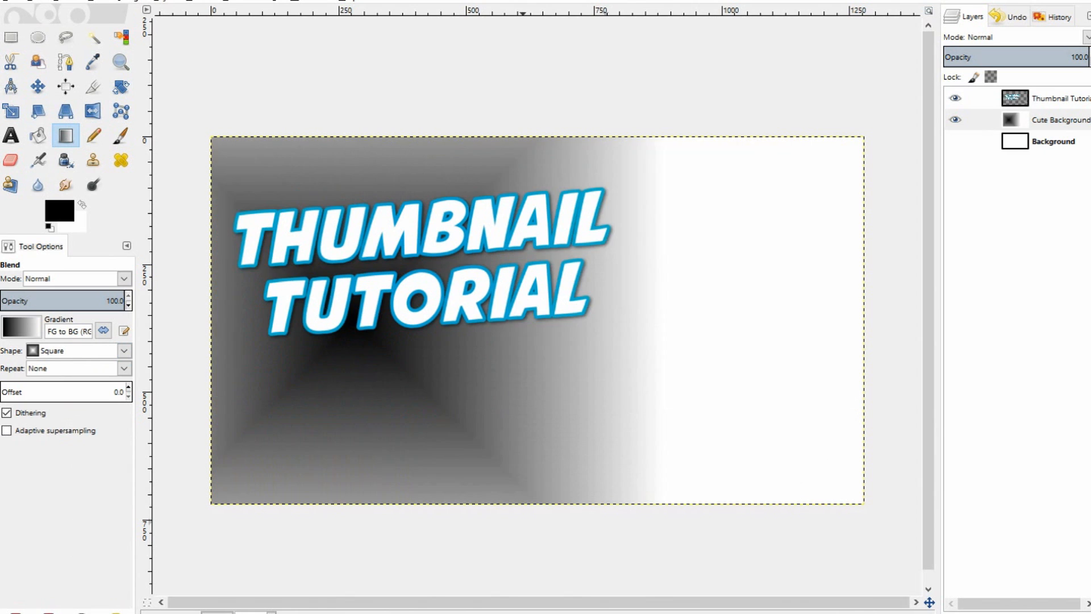
left_click_drag(499, 351, 1062, 580)
Set the foreground colour to the recently used blue and the background colour to the recently used teal.
left_click(60, 210)
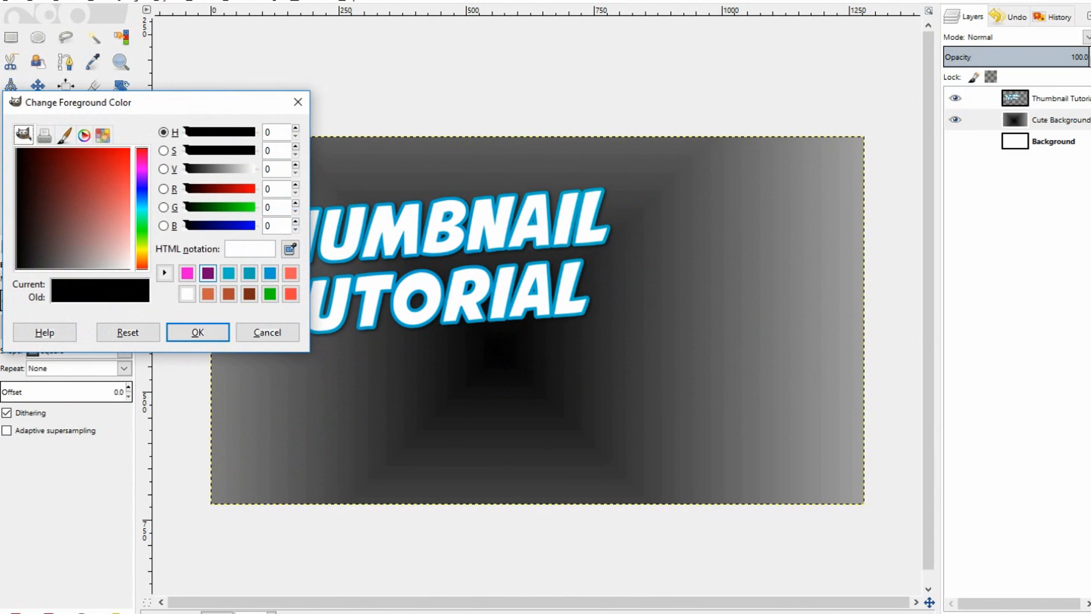
left_click(269, 273)
left_click(197, 332)
left_click(76, 224)
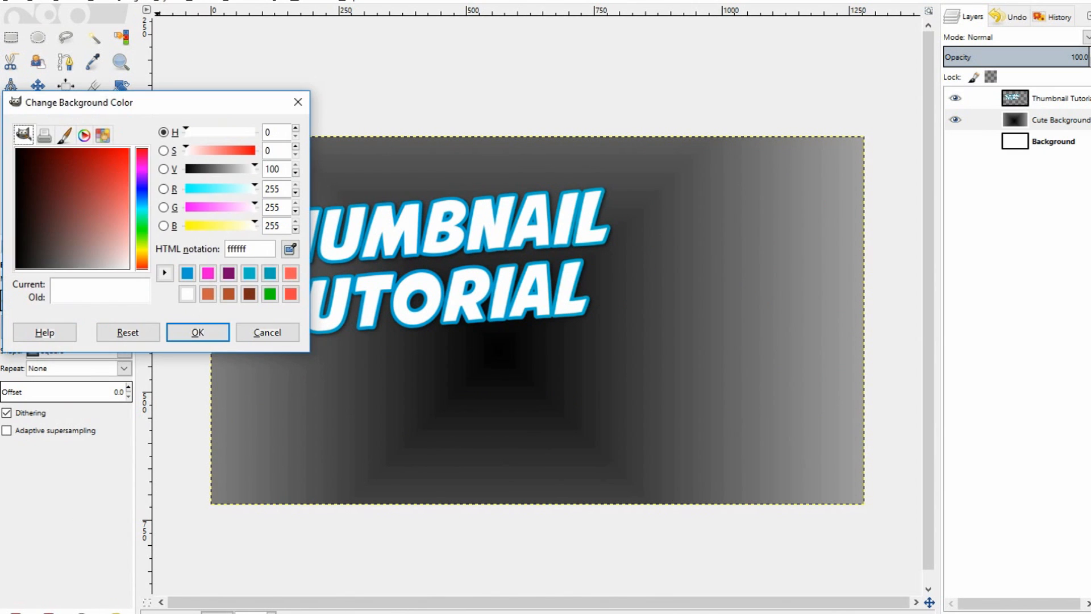
left_click(250, 273)
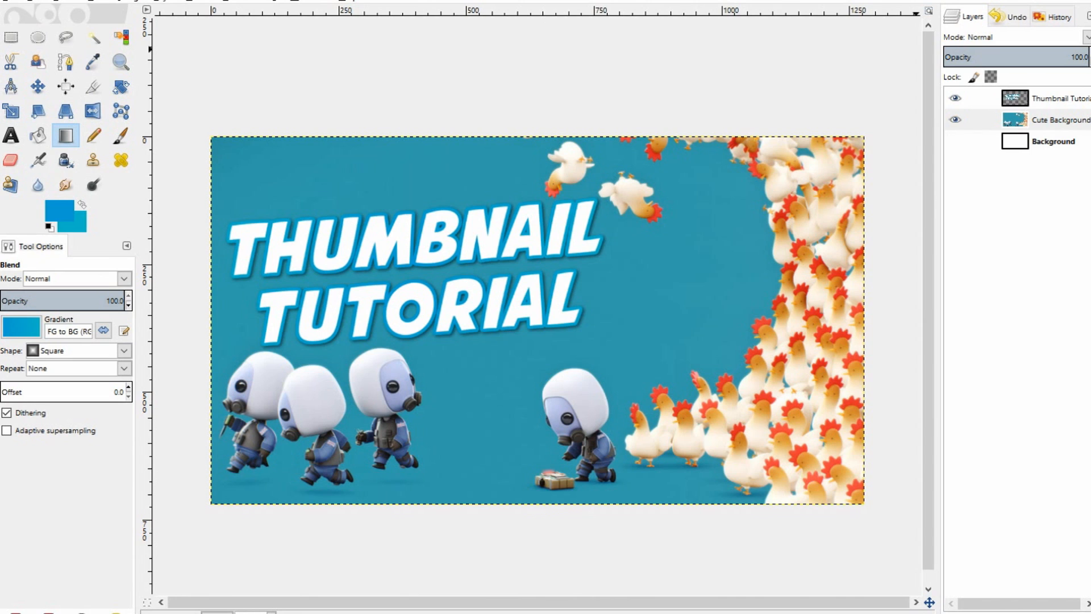
Save the project as Thumnail tutorial.xcf in the Pictures folder.
left_click(1052, 141)
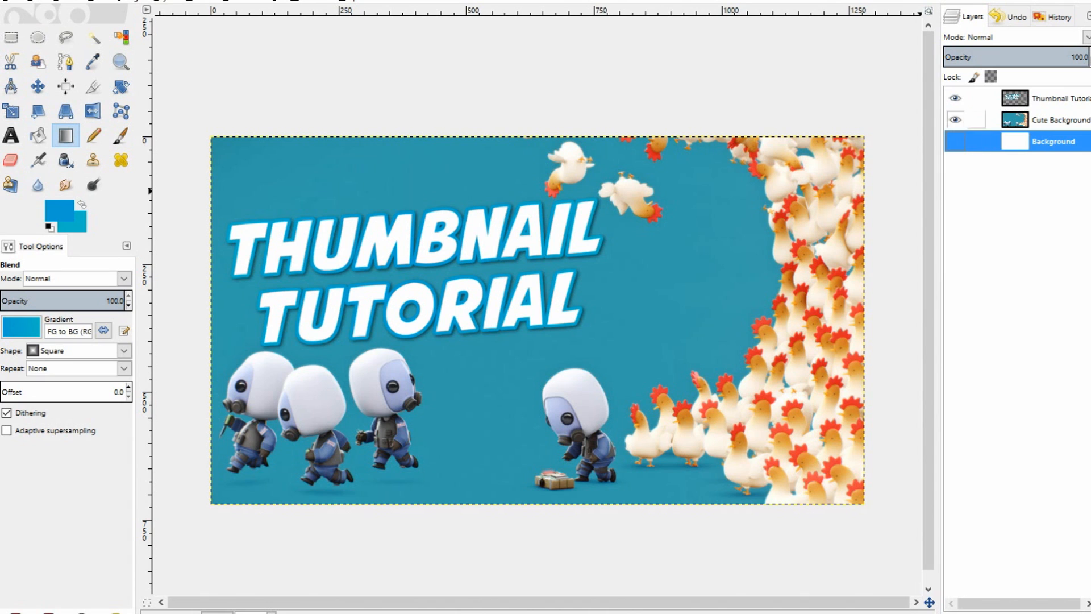
left_click(9, 1)
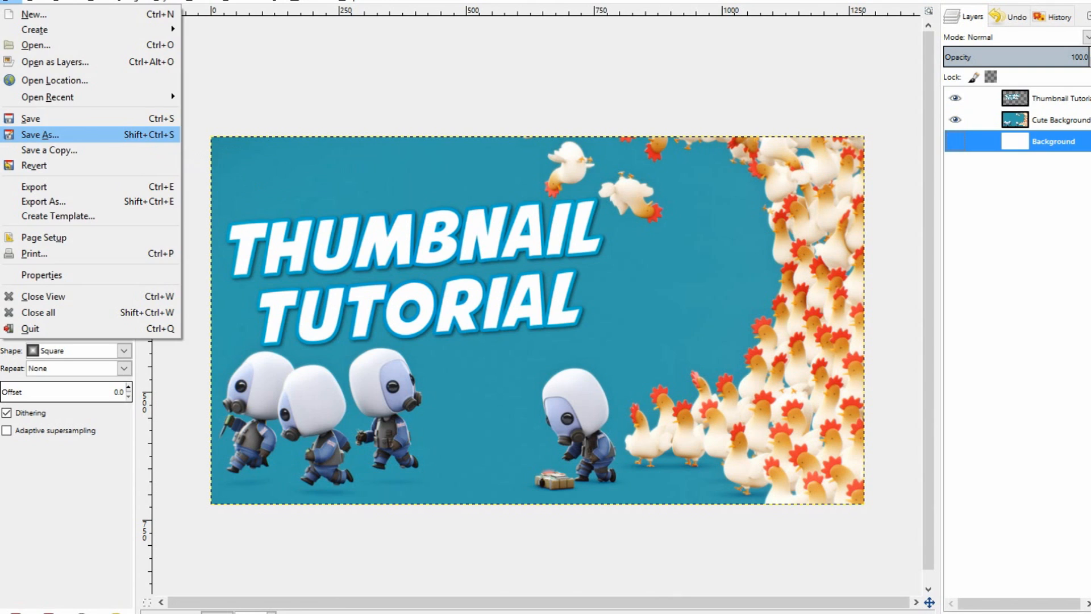
left_click(40, 134)
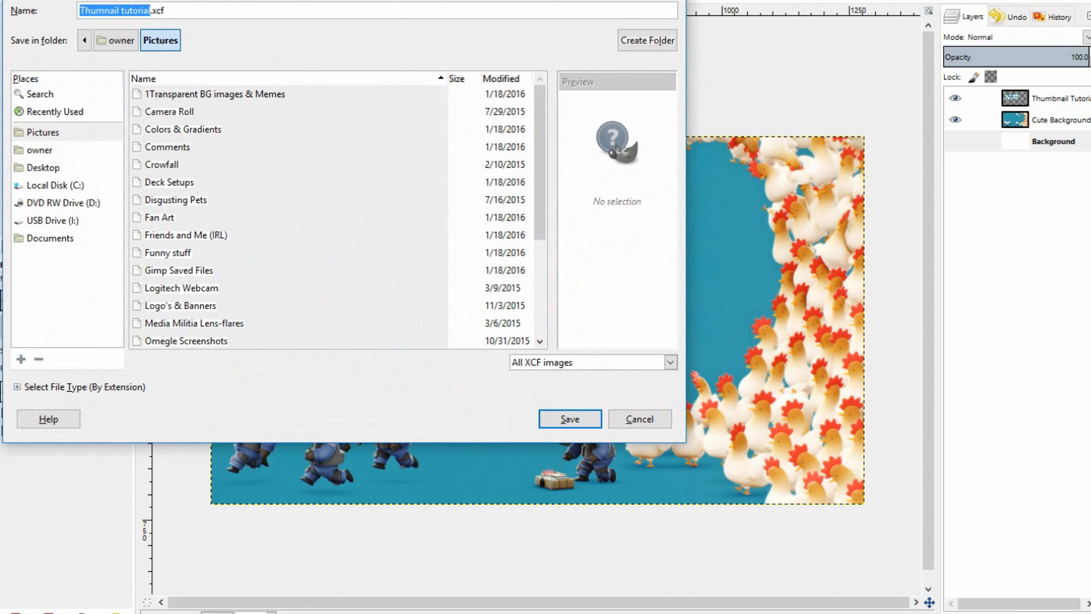
left_click(165, 10)
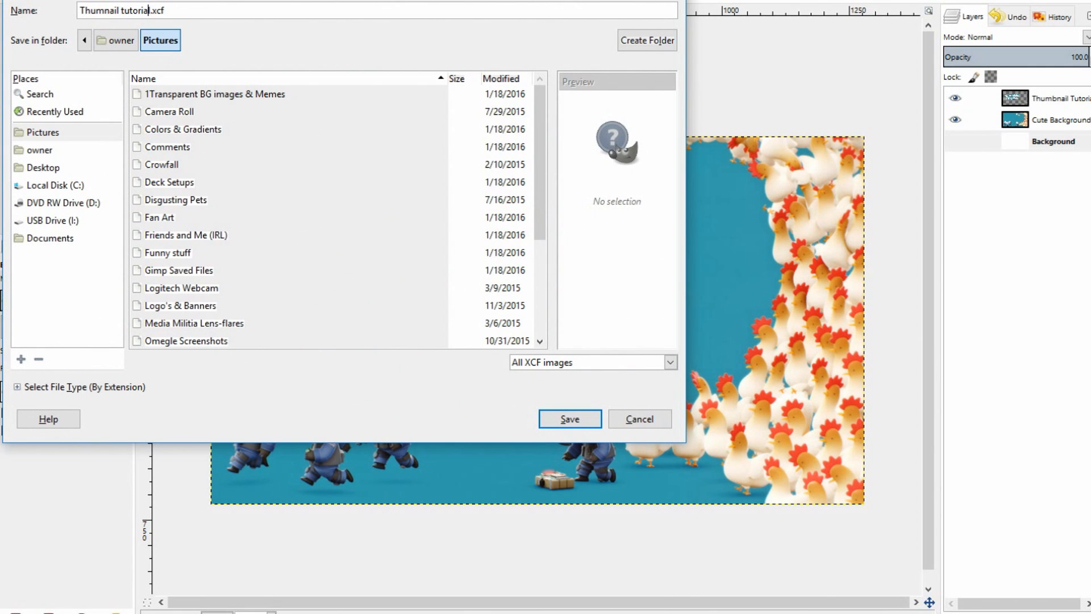
left_click_drag(164, 10, 150, 10)
left_click(165, 10)
left_click_drag(336, 0, 427, 62)
left_click(659, 490)
left_click(479, 351)
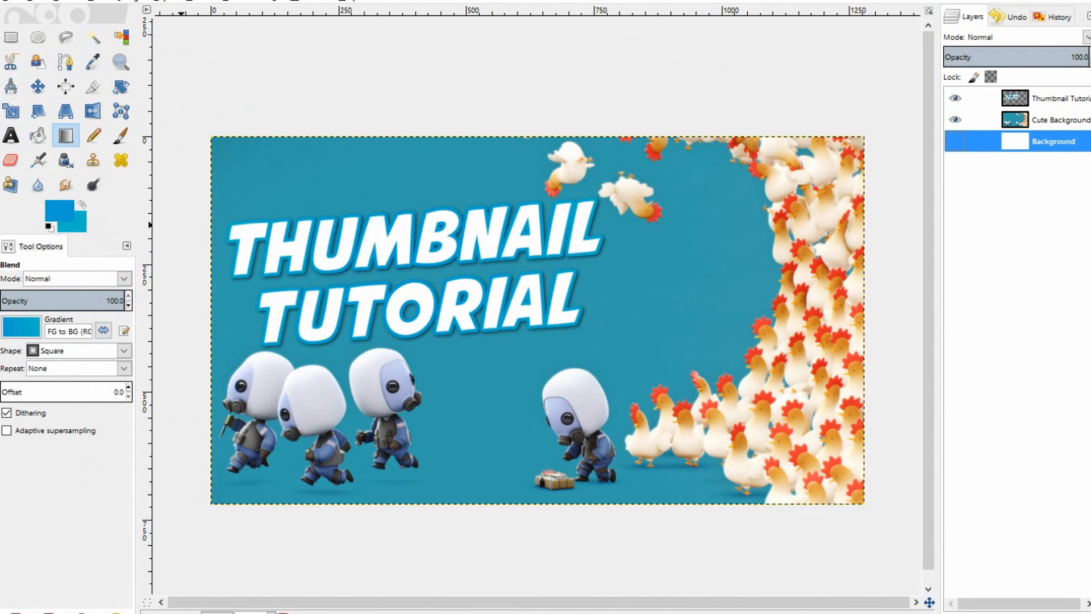
Export the thumbnail as Thumnail tutorial.png to the Pictures folder with compression level 9.
left_click(10, 1)
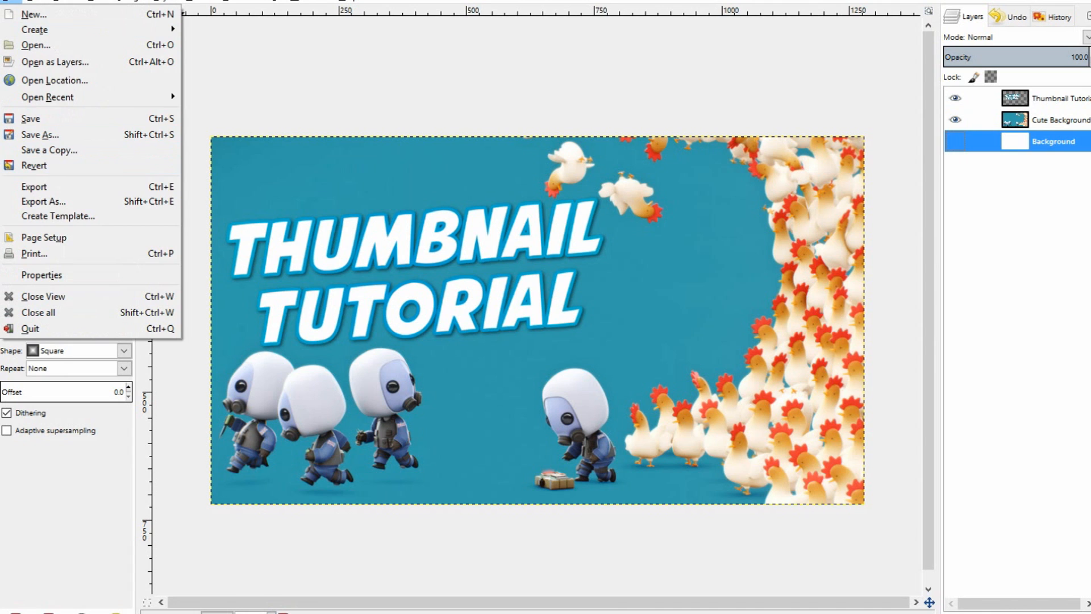
left_click(34, 186)
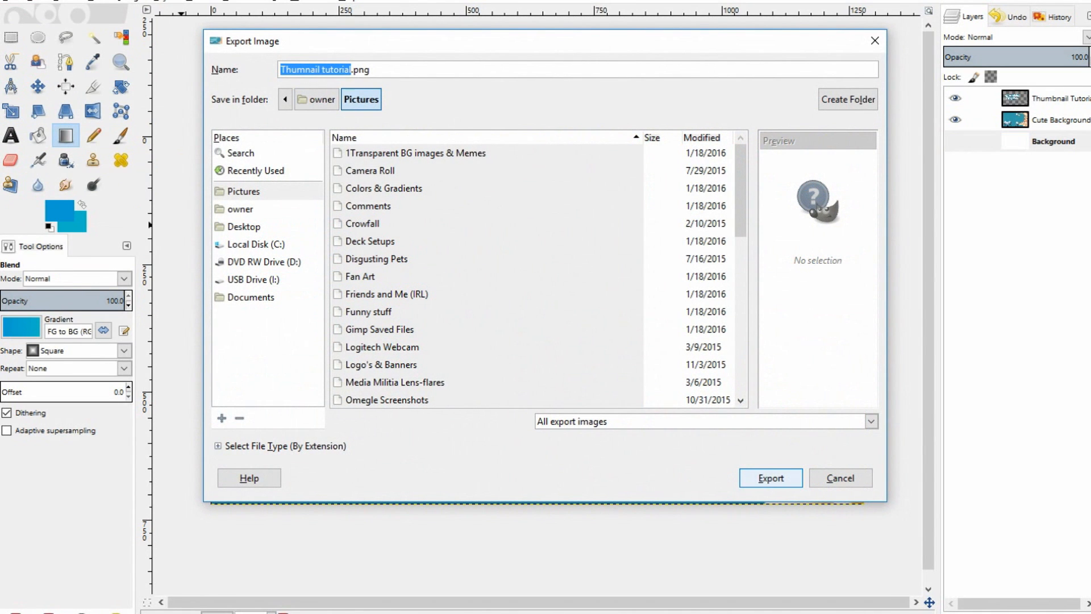
key("Return")
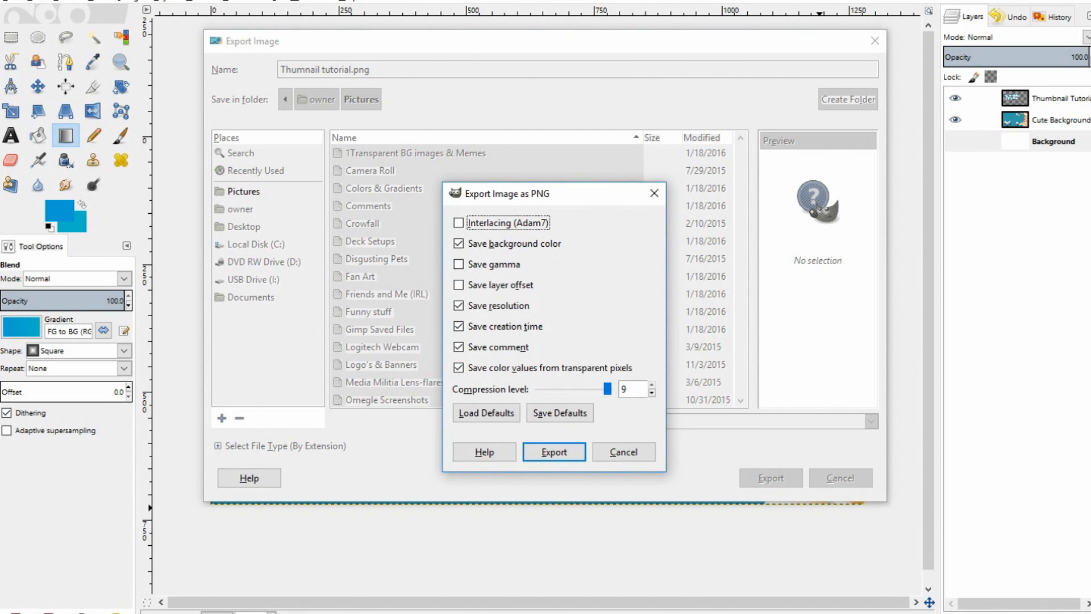
key("Escape")
key("Return")
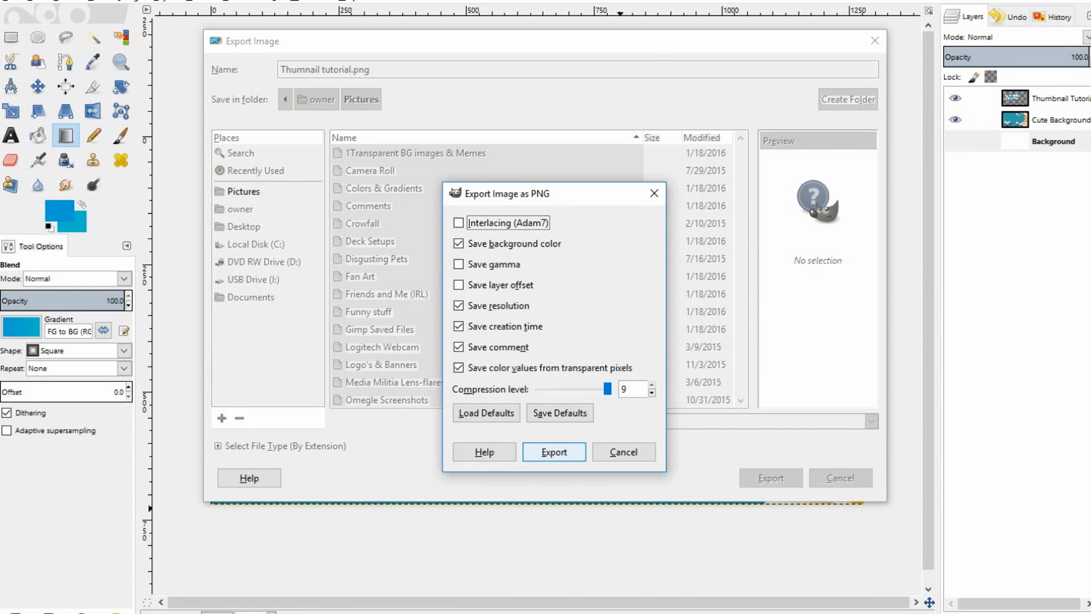
left_click(554, 452)
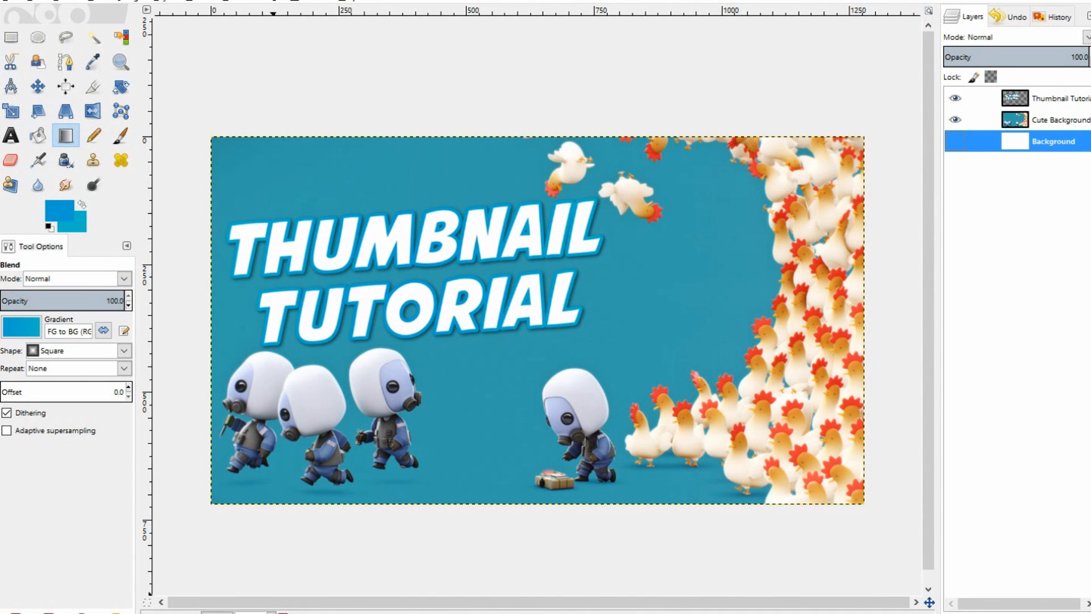
Switch to File Explorer and open the exported Thumnail tutorial image from Pictures in Windows Photo Viewer to inspect it.
mouse_move(354, 613)
left_click(353, 571)
left_click(823, 318)
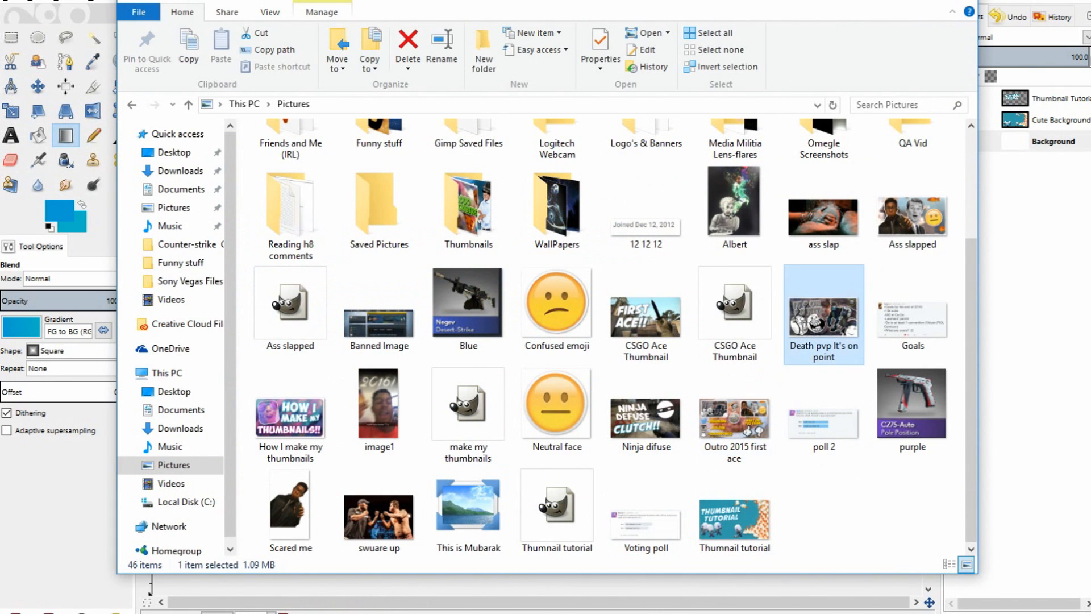
double_click(734, 512)
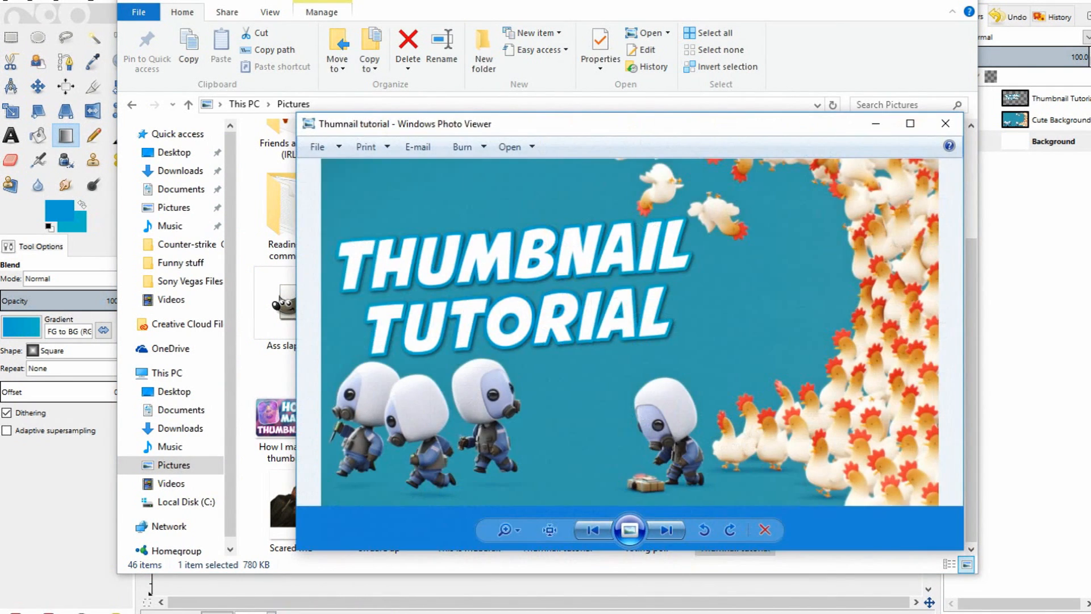
scroll(750, 397, "up", 2)
scroll(750, 397, "down", 2)
left_click_drag(658, 121, 611, 121)
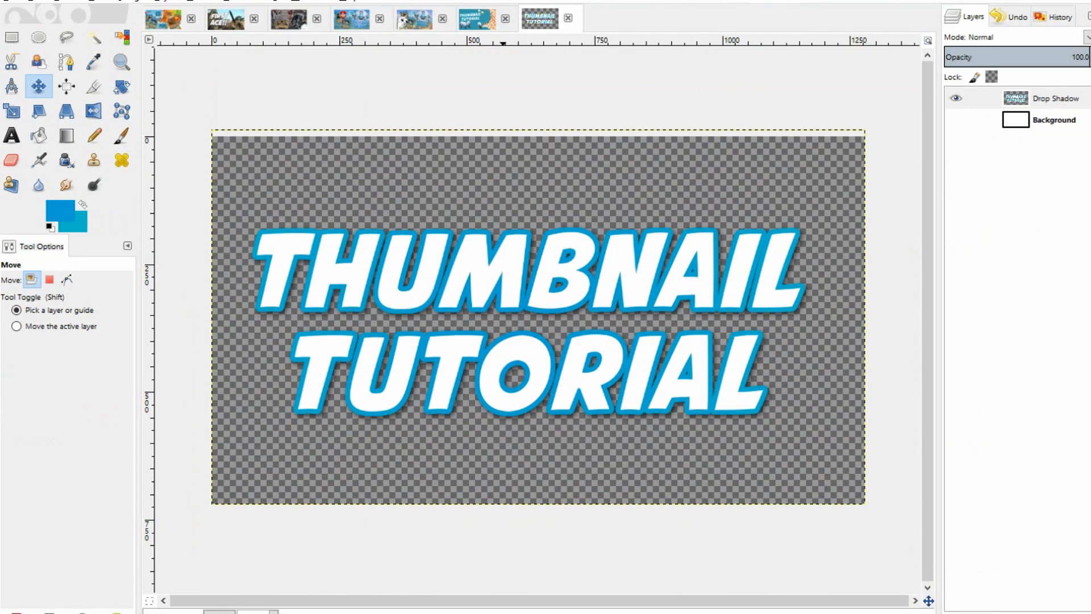
Look through the other open thumbnail images to compare their titles, backgrounds and layers.
left_click(977, 120)
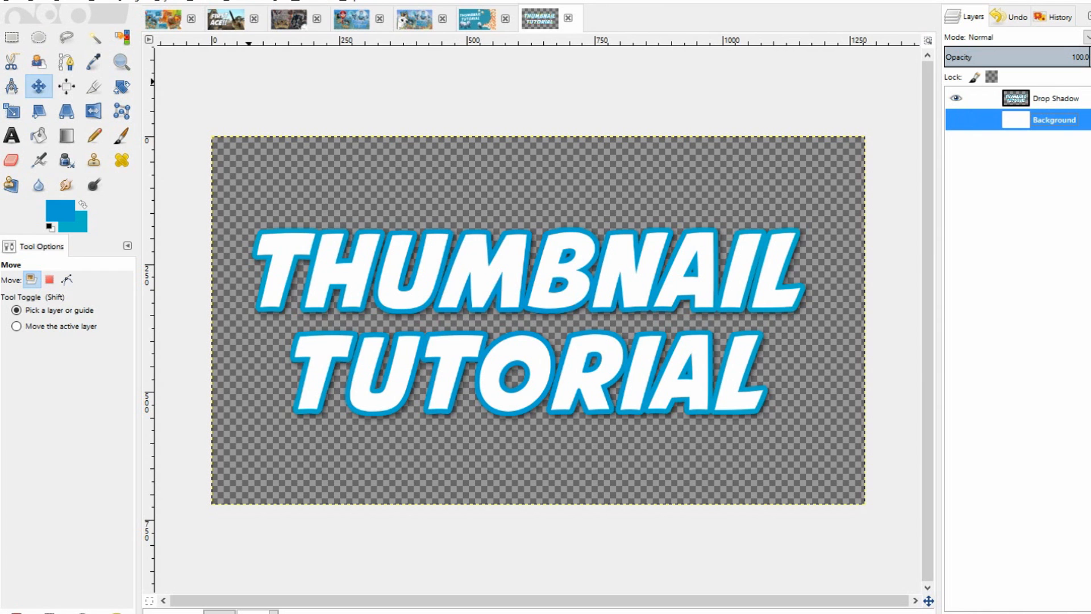
left_click(351, 19)
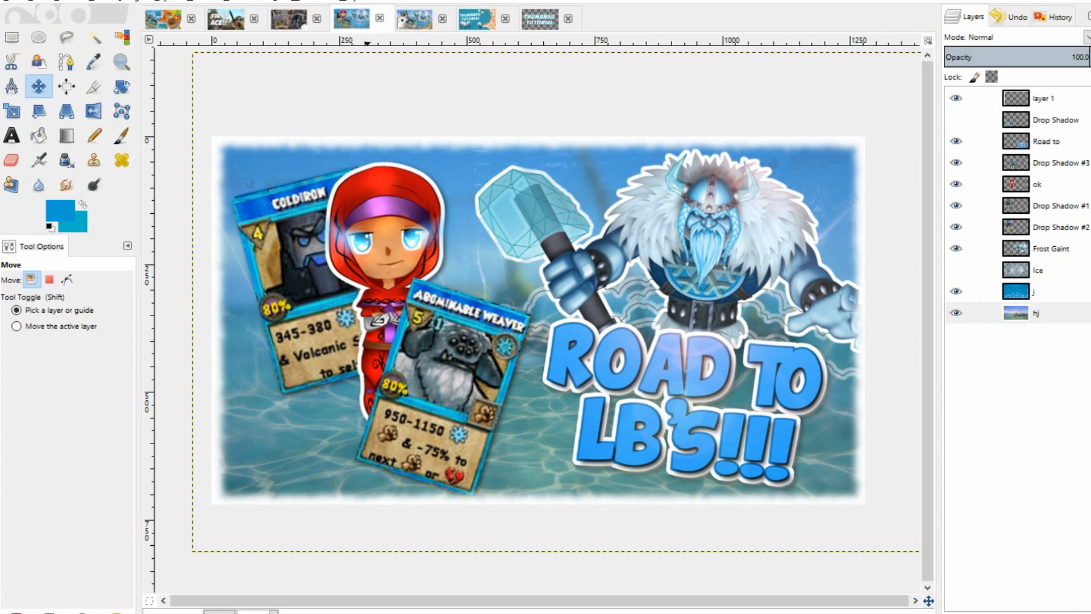
left_click(227, 19)
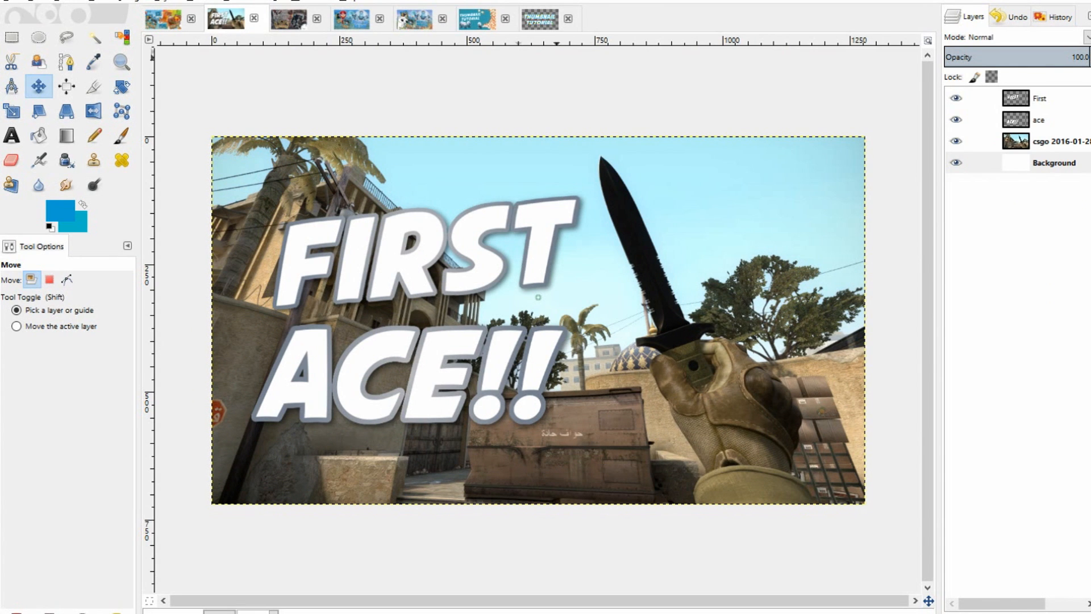
left_click(414, 19)
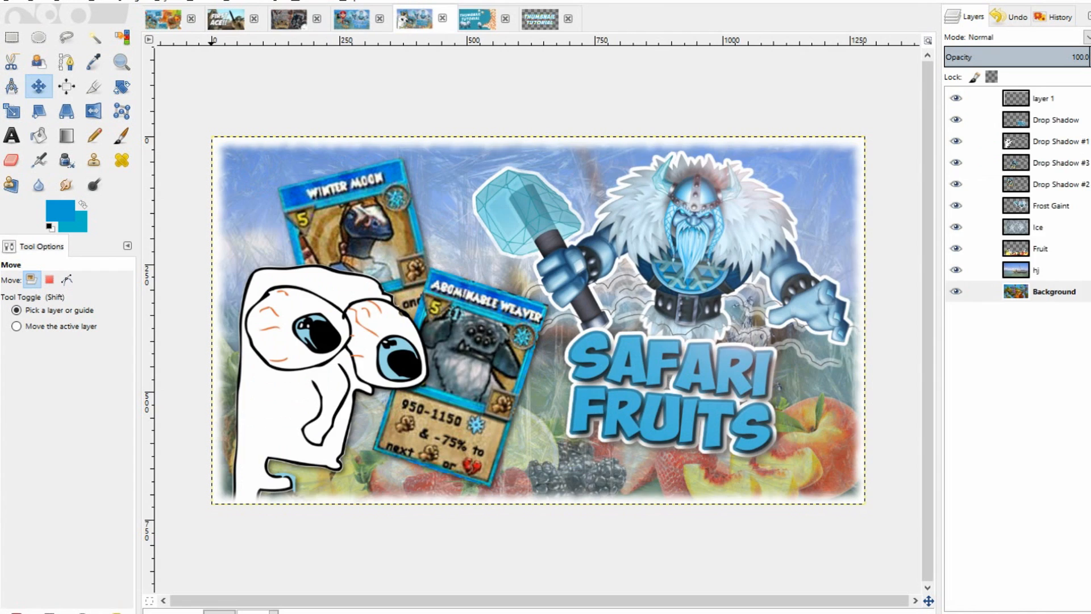
left_click(288, 18)
left_click(351, 19)
left_click(164, 19)
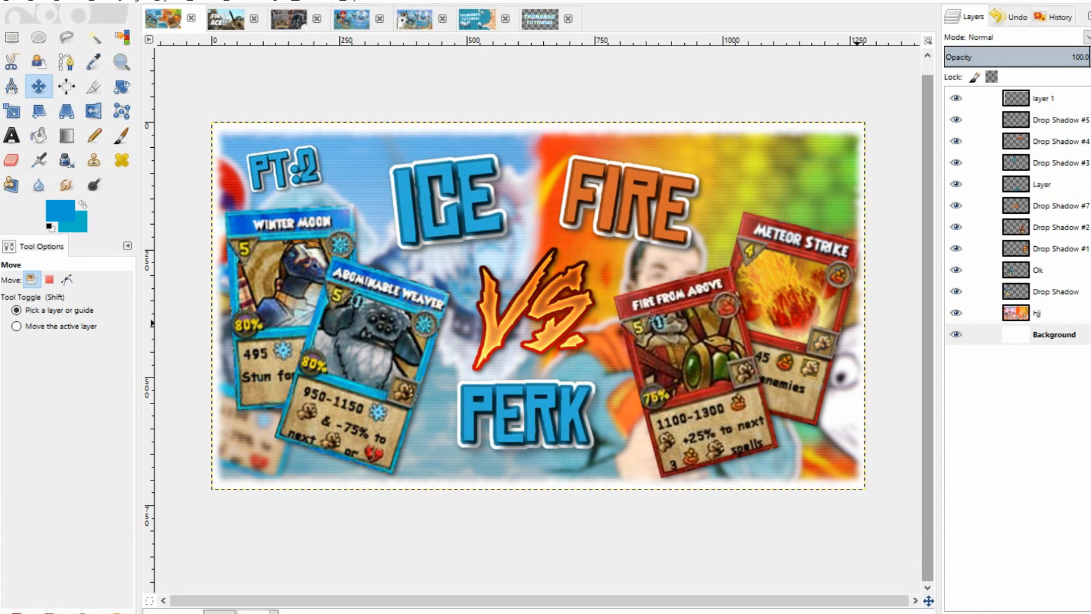
left_click(1053, 334)
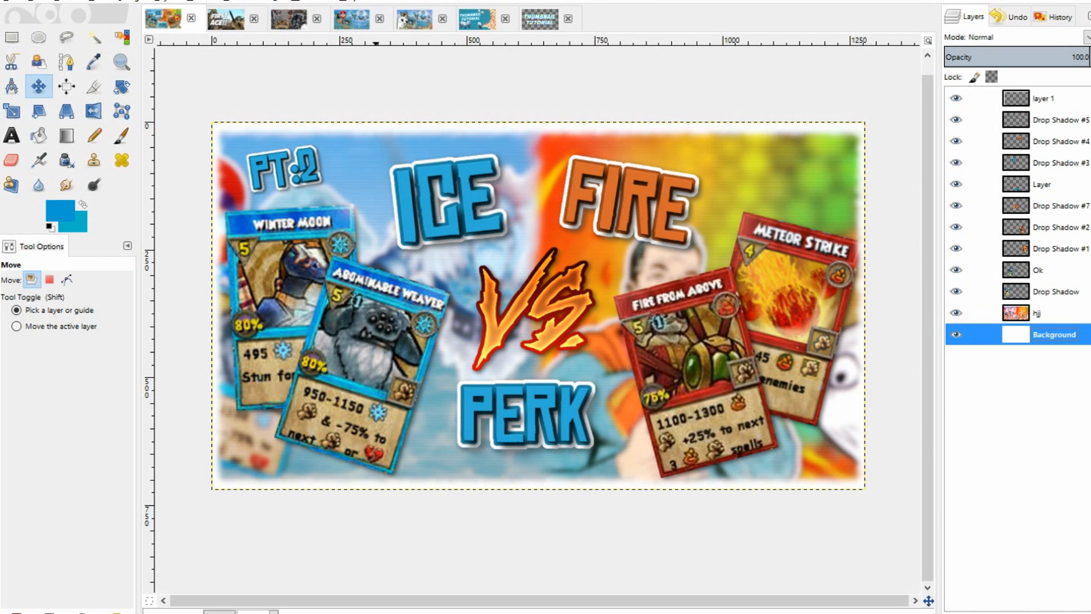
left_click(414, 19)
left_click(352, 19)
left_click(288, 19)
left_click(226, 19)
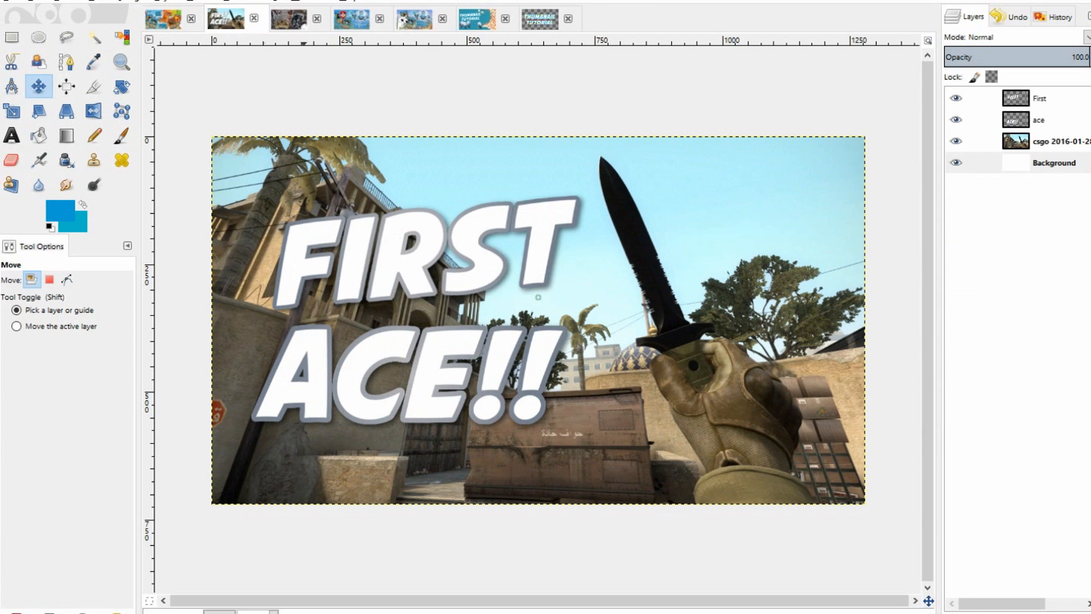
Return to the Thumbnail Tutorial image and nudge the title slightly to fine-tune its position above the running characters.
left_click(478, 19)
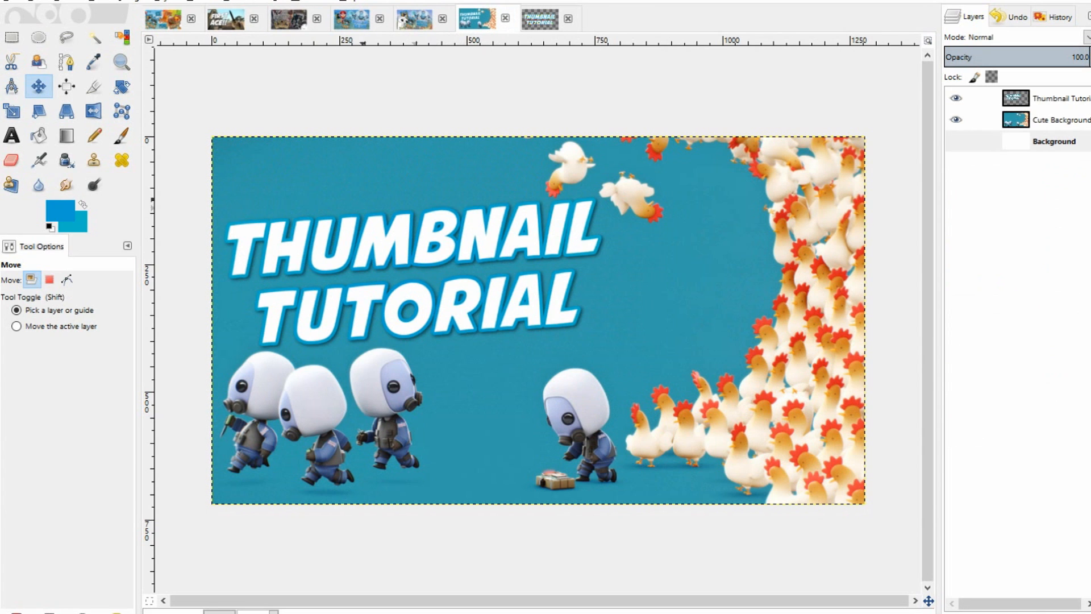
left_click_drag(492, 304, 496, 306)
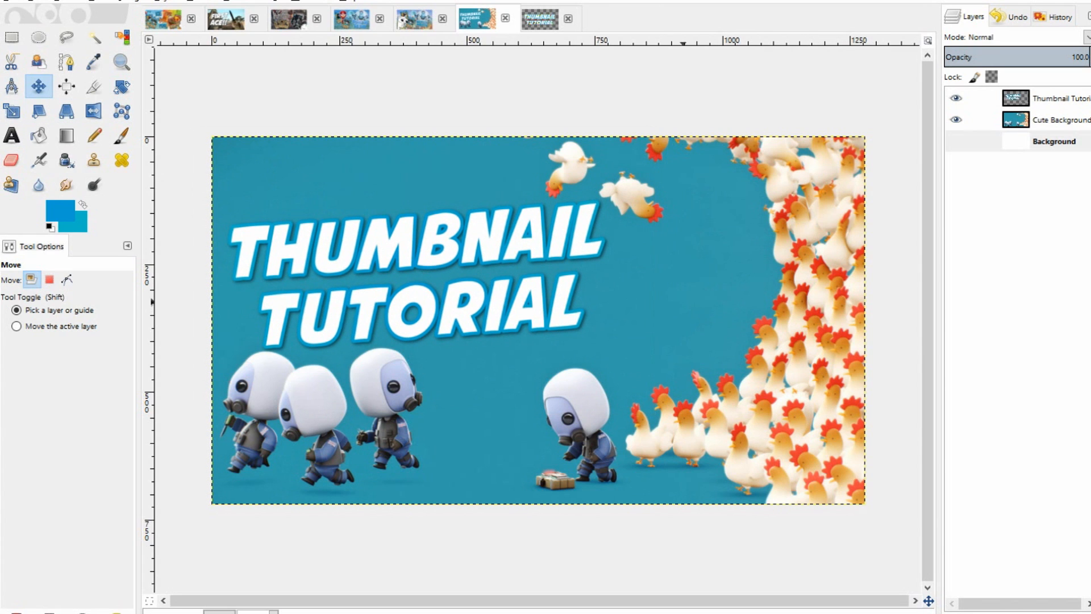
left_click_drag(478, 287, 424, 271)
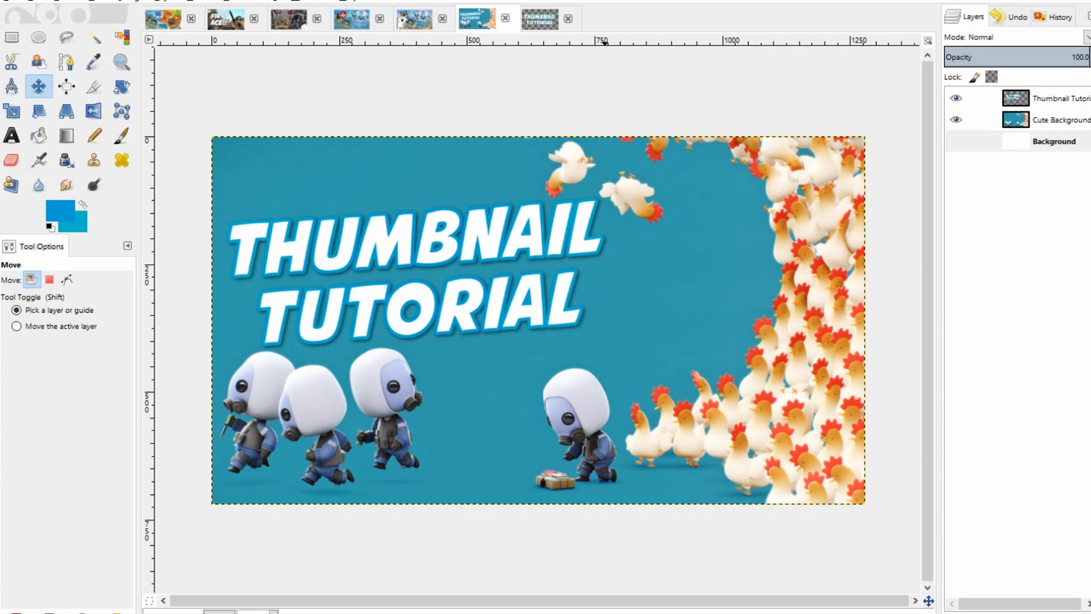
left_click(1054, 141)
left_click(1054, 120)
left_click(1054, 97)
left_click(1054, 119)
left_click(1054, 98)
left_click(1054, 119)
left_click(1054, 98)
left_click(1054, 120)
left_click(1053, 141)
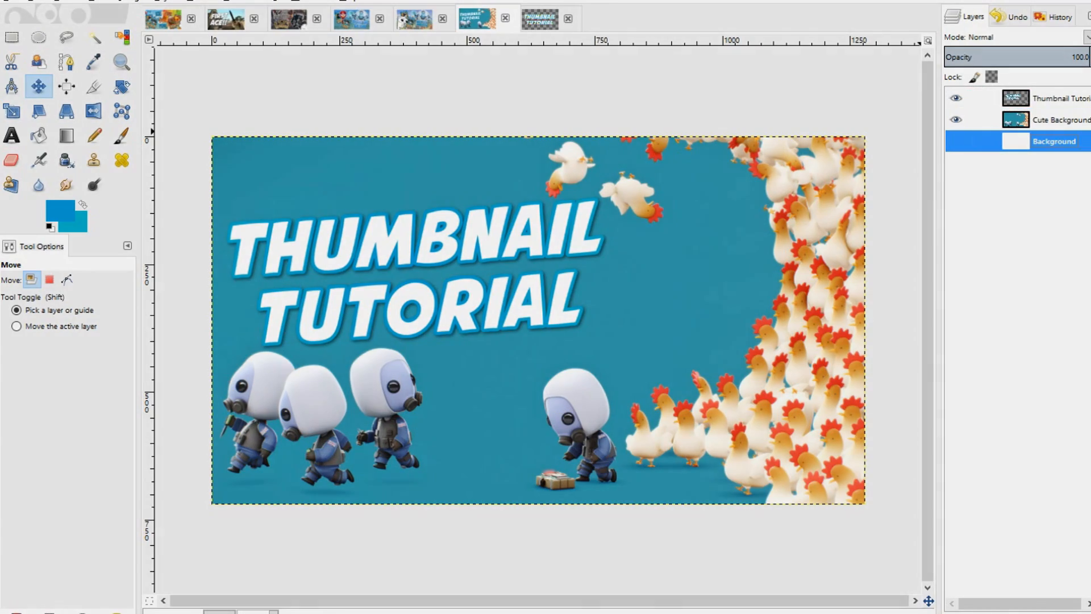